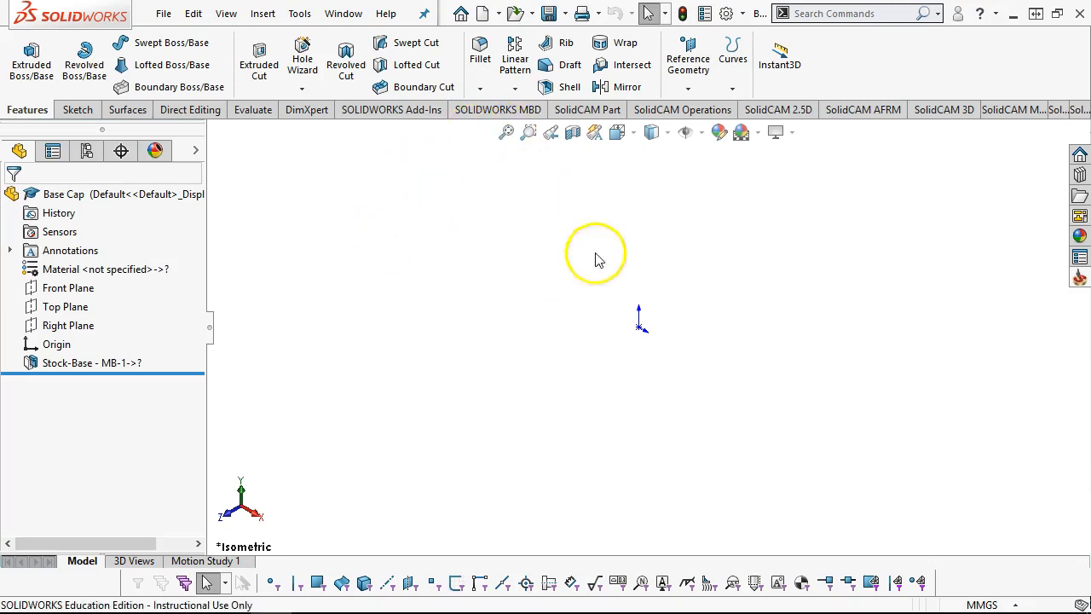
Create a new external milling CAM-Part named Base Cap in the model file directory, with inch units
{"action": "left_click", "coordinate": [506, 132]}
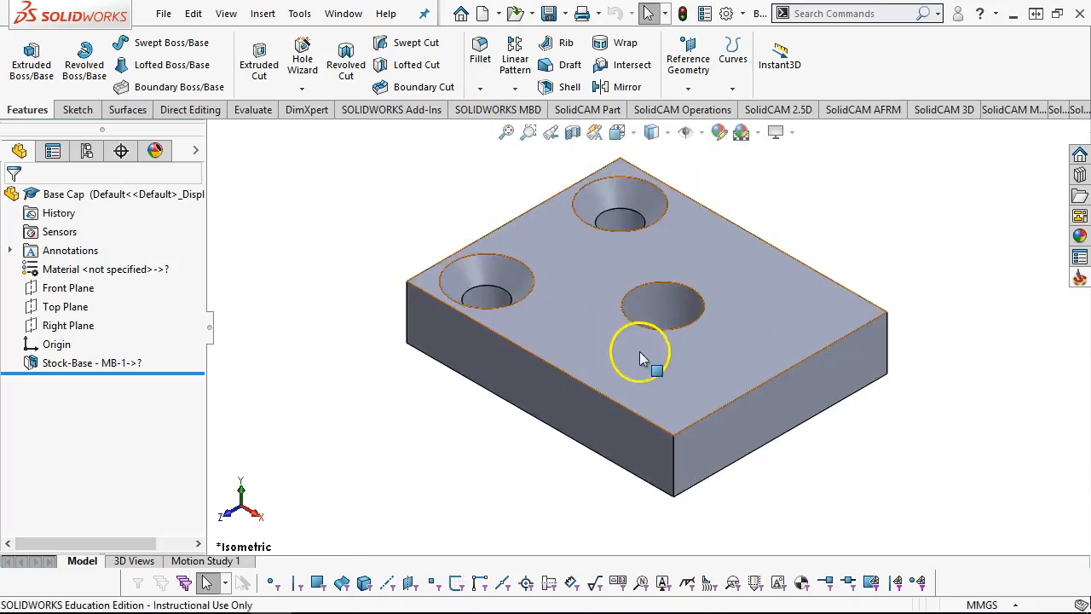
{"action": "middle_click_drag", "start_coordinate": [657, 256], "coordinate": [673, 302]}
{"action": "left_click", "coordinate": [577, 114]}
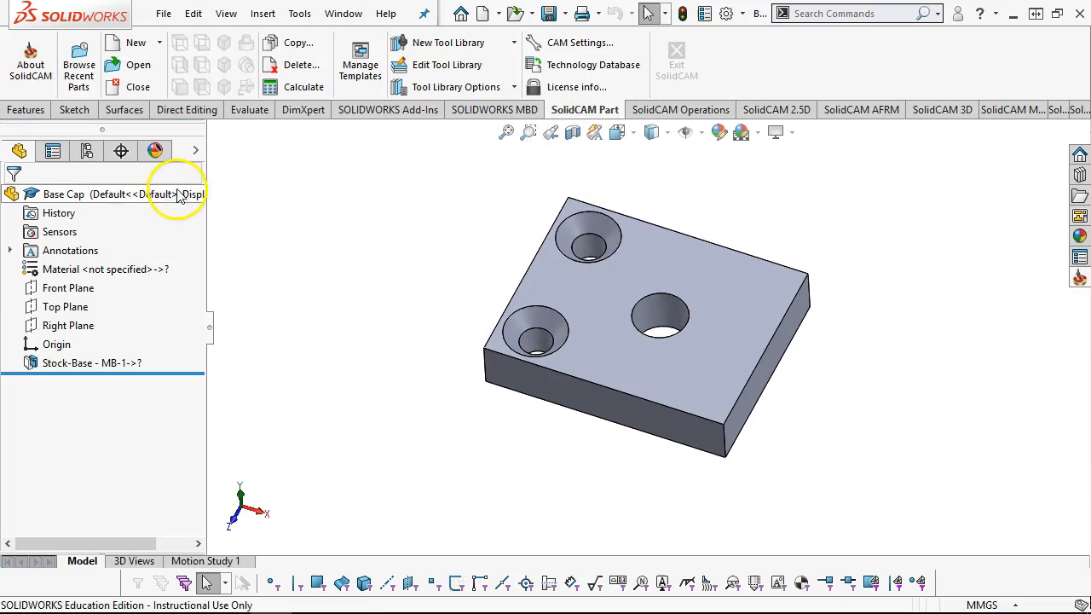
{"action": "left_click", "coordinate": [160, 47]}
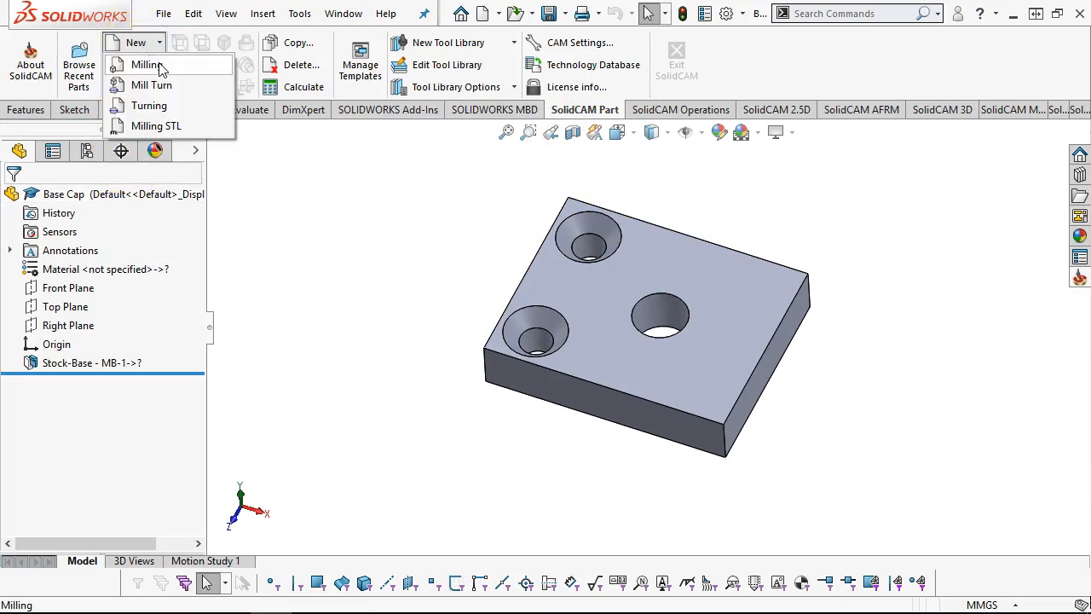
{"action": "left_click", "coordinate": [147, 65]}
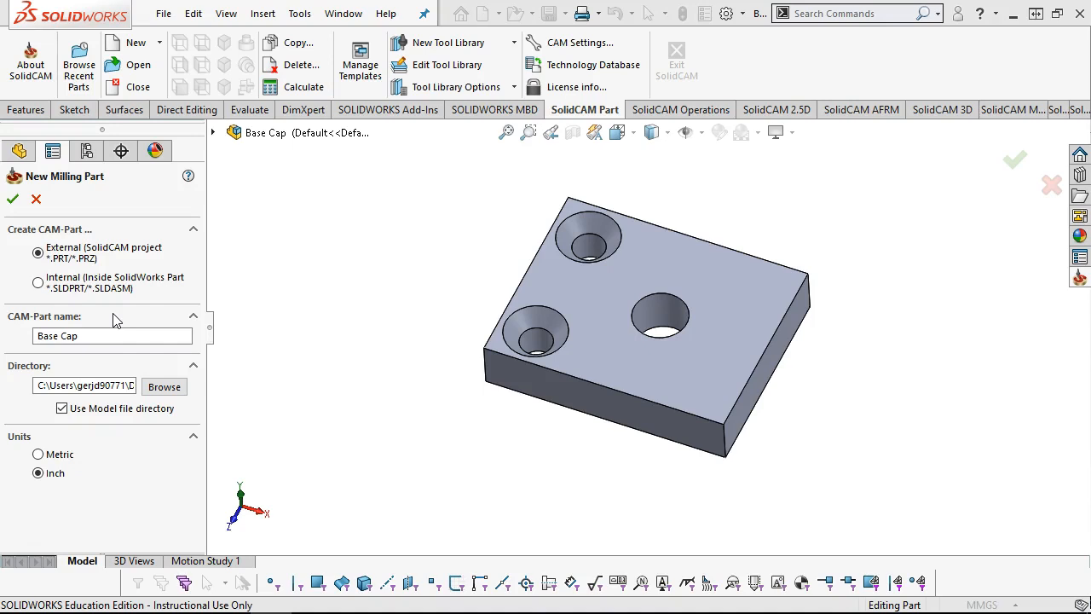
{"action": "left_click", "coordinate": [117, 319]}
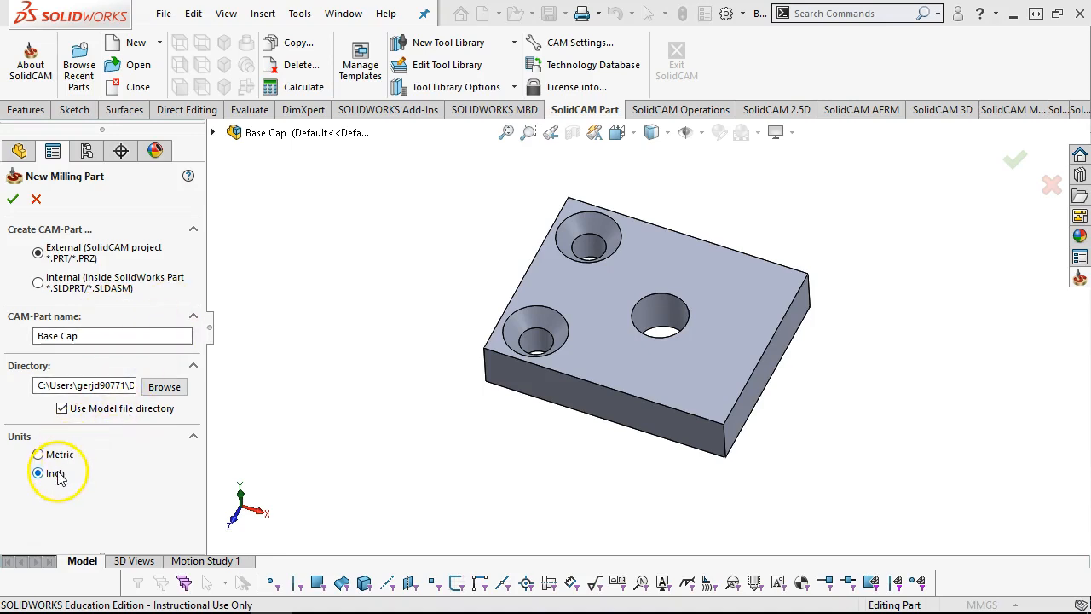
{"action": "left_click", "coordinate": [12, 199]}
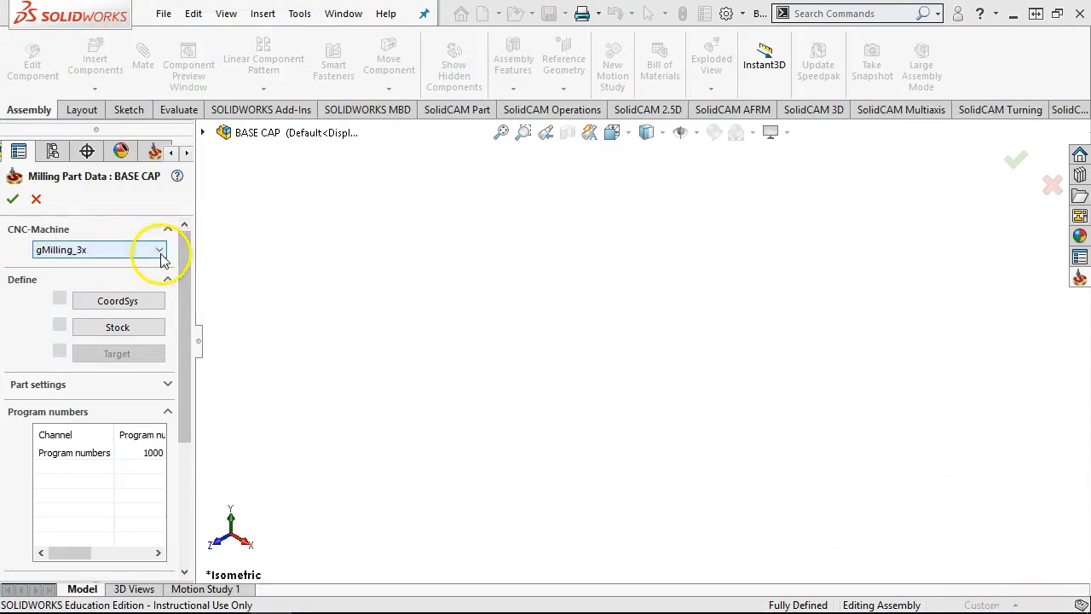
Set the CNC machine of the milling part to gMilling_Haas_3x and fit the plate in view
{"action": "left_click", "coordinate": [160, 250]}
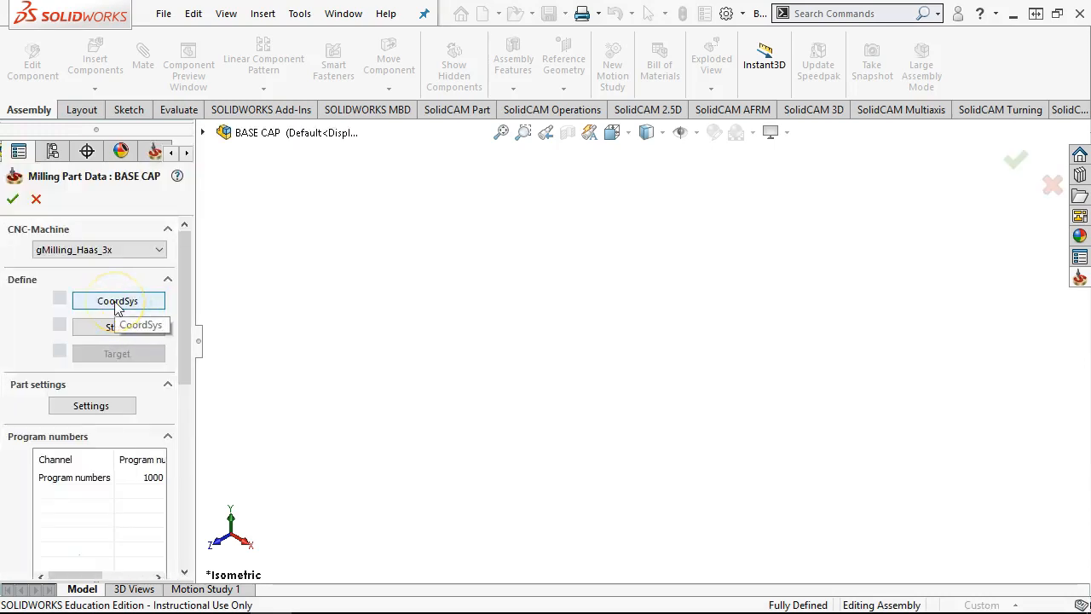
{"action": "left_click", "coordinate": [501, 132]}
{"action": "scroll", "coordinate": [511, 299], "scroll_direction": "up", "scroll_amount": 3}
{"action": "middle_click_drag", "start_coordinate": [531, 292], "coordinate": [689, 350]}
Define coordinate system 1 with its origin at the plate's upper back-left corner, X along the back edge and Y along the left edge
{"action": "left_click", "coordinate": [119, 299]}
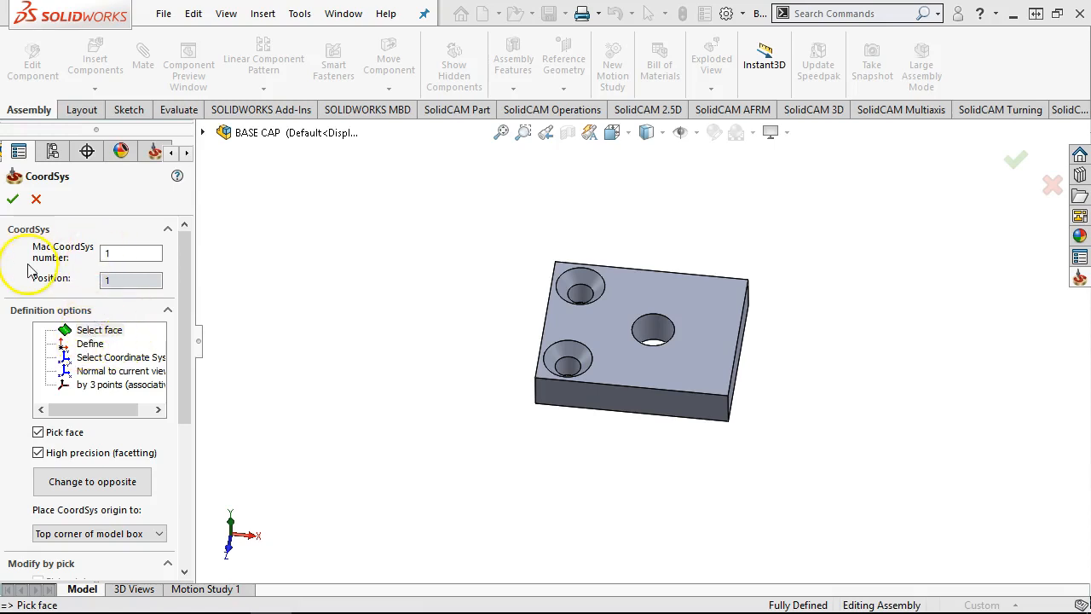
{"action": "left_click", "coordinate": [123, 254]}
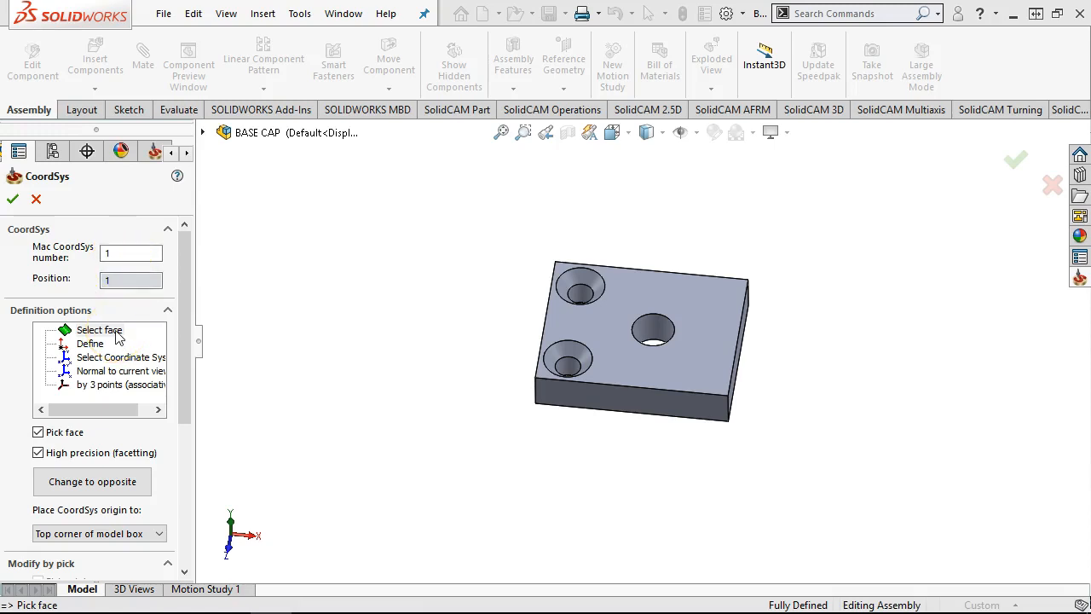
{"action": "left_click", "coordinate": [90, 343]}
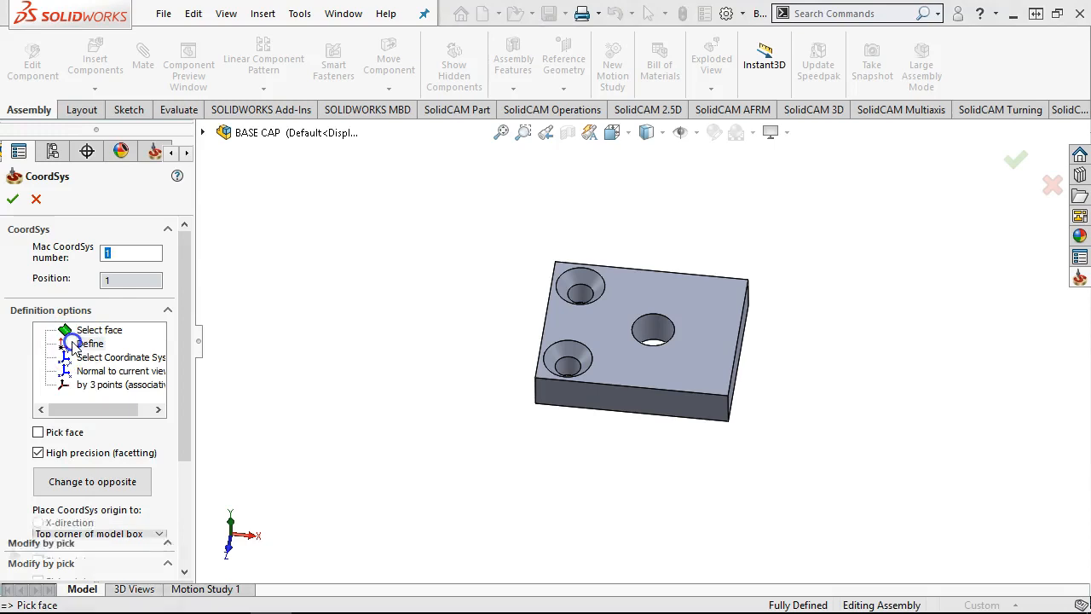
{"action": "left_click_drag", "start_coordinate": [179, 345], "coordinate": [174, 429]}
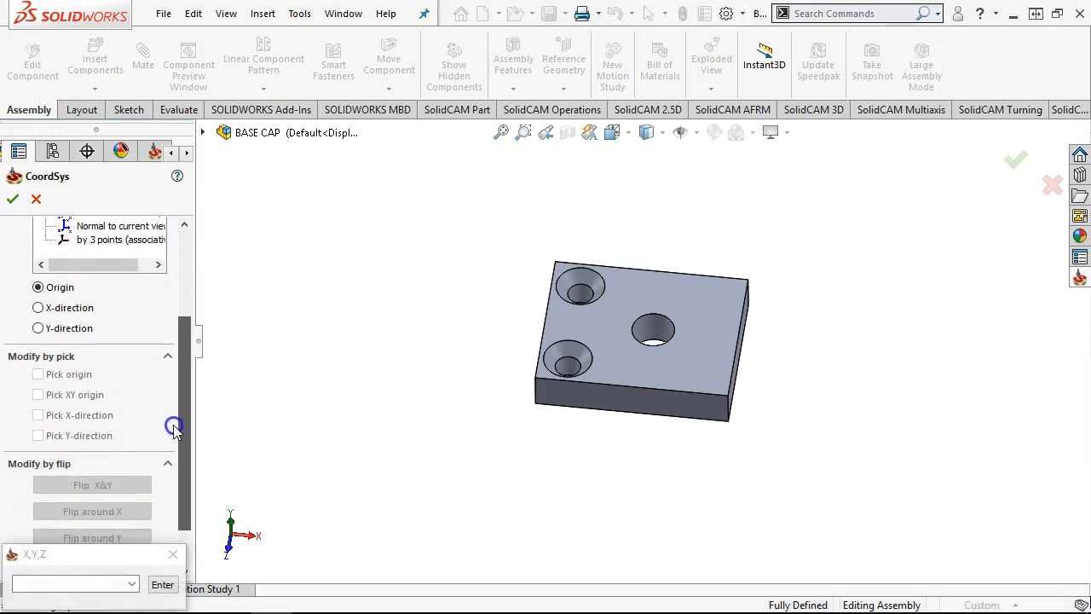
{"action": "left_click", "coordinate": [555, 264]}
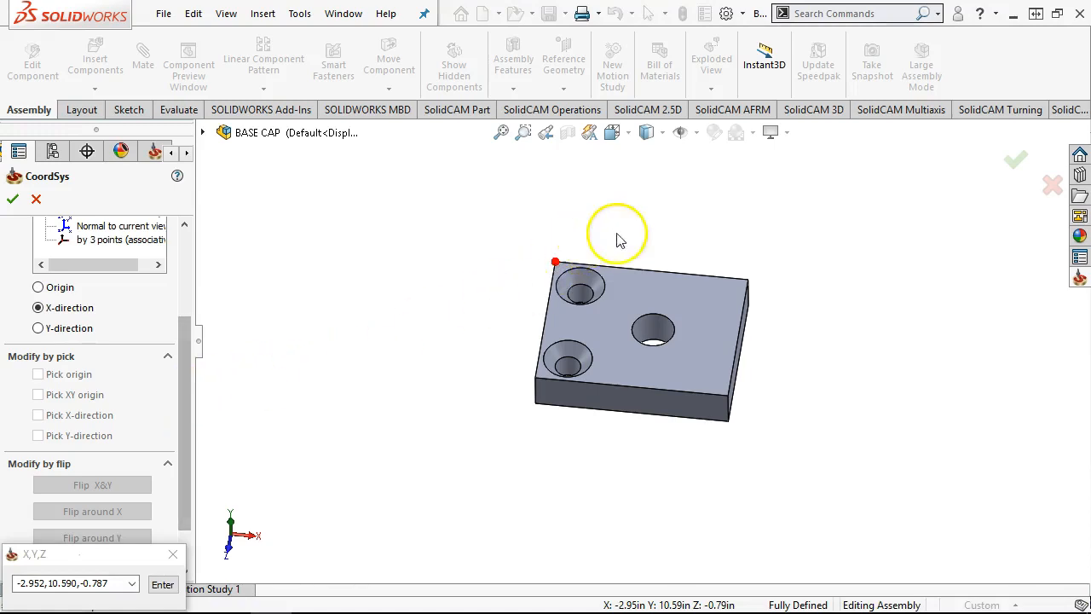
{"action": "left_click_drag", "start_coordinate": [187, 379], "coordinate": [178, 341]}
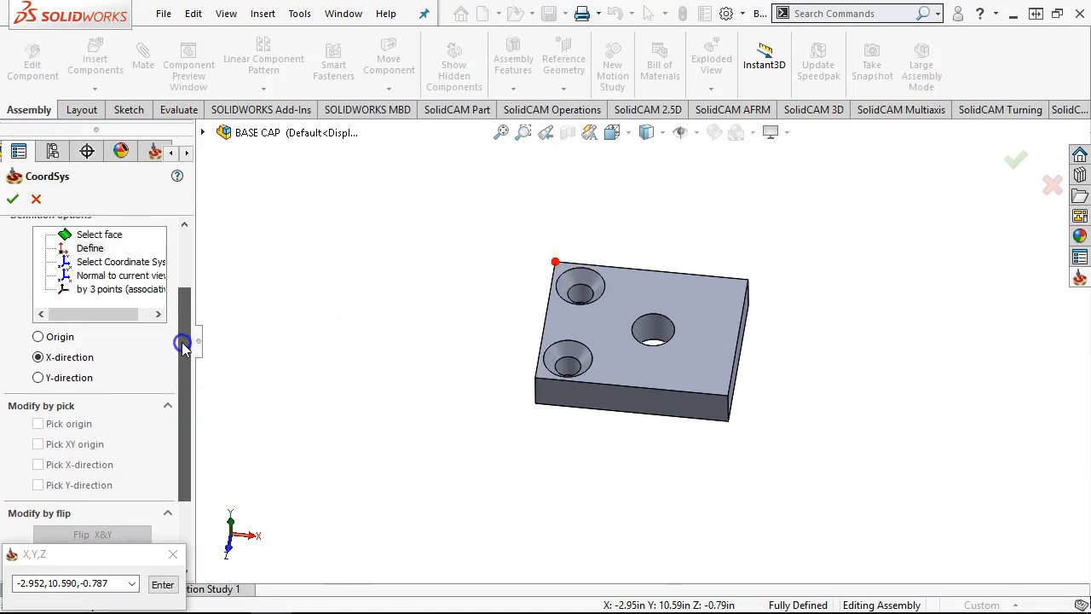
{"action": "left_click", "coordinate": [615, 271]}
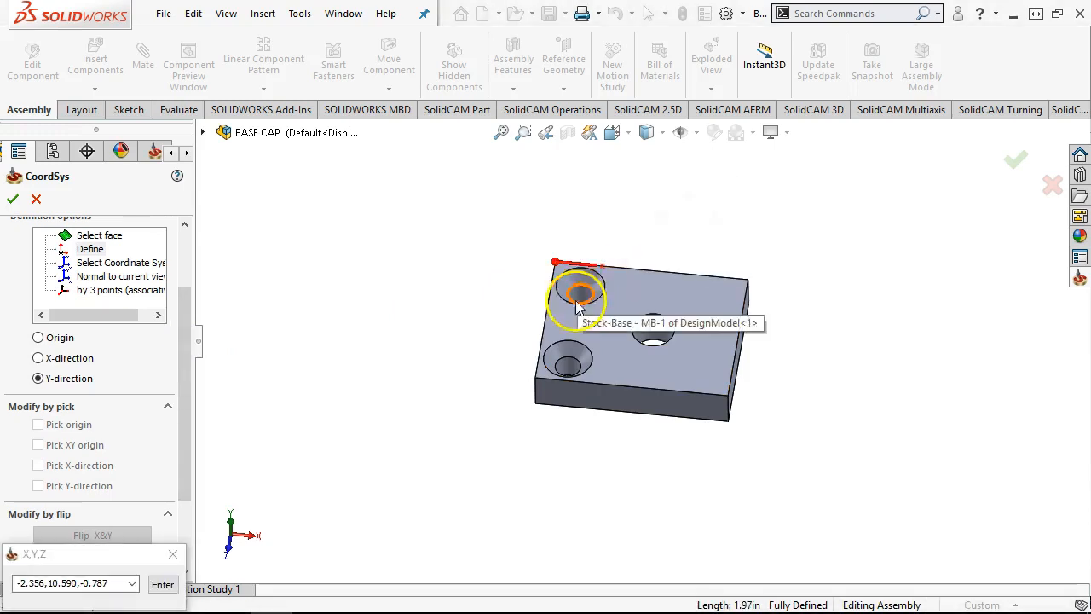
{"action": "left_click", "coordinate": [545, 337]}
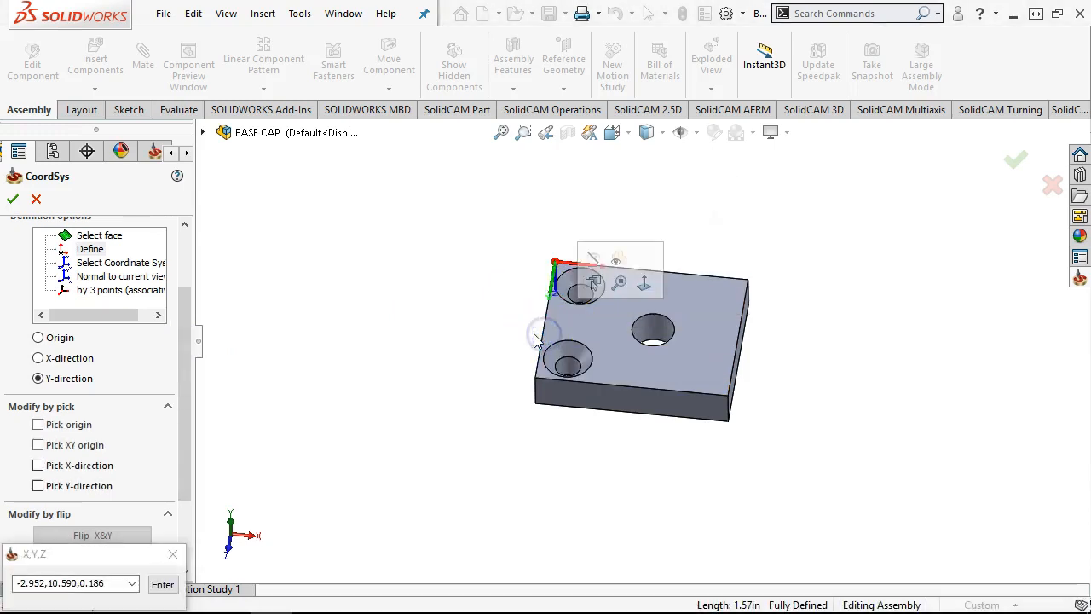
Flip the coordinate system twice around X so Z points up from the plate's top face, and accept the definition
{"action": "left_click_drag", "start_coordinate": [184, 447], "coordinate": [182, 516]}
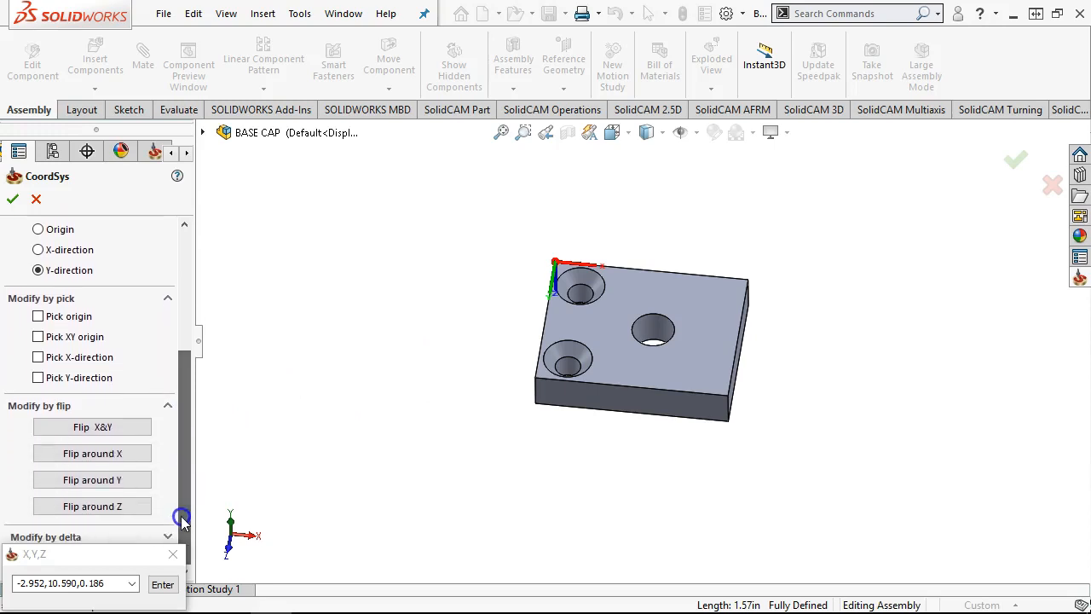
{"action": "left_click", "coordinate": [115, 460]}
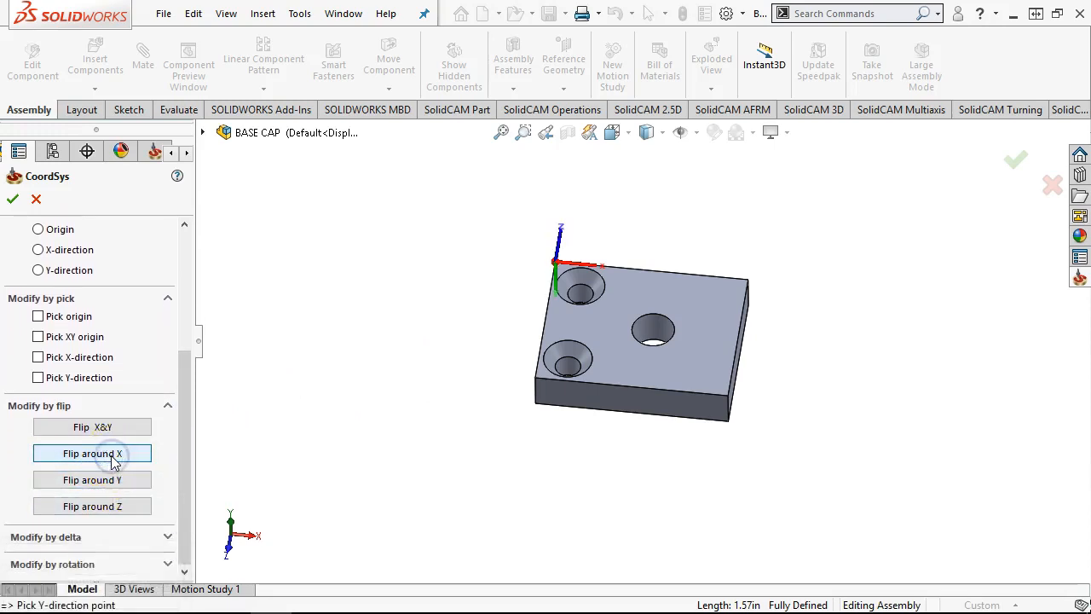
{"action": "left_click", "coordinate": [115, 460]}
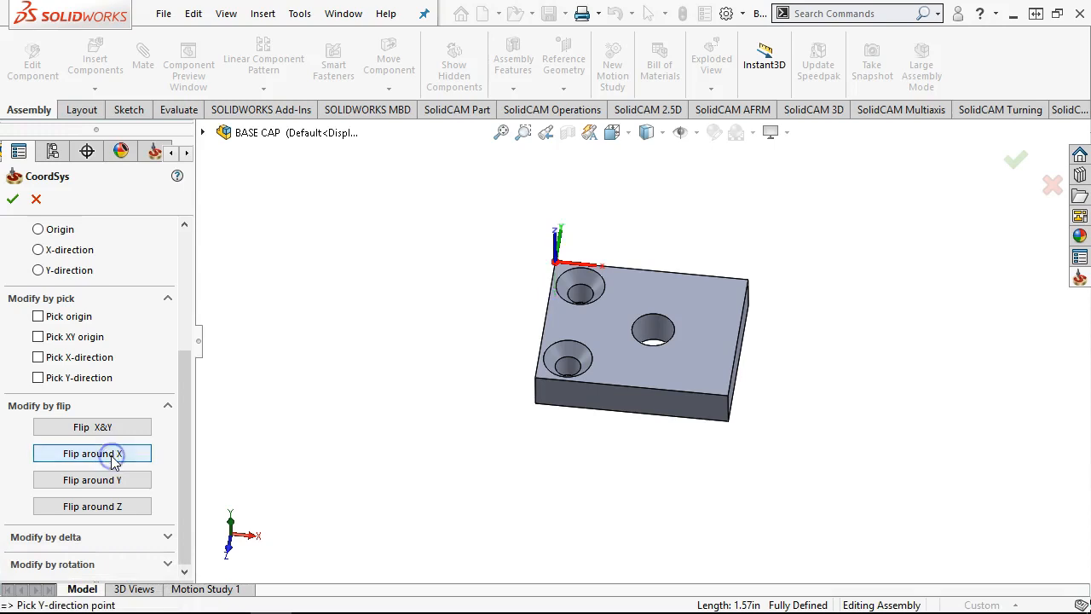
{"action": "middle_click_drag", "start_coordinate": [349, 446], "coordinate": [328, 499]}
{"action": "scroll", "coordinate": [328, 499], "scroll_direction": "up", "scroll_amount": 1}
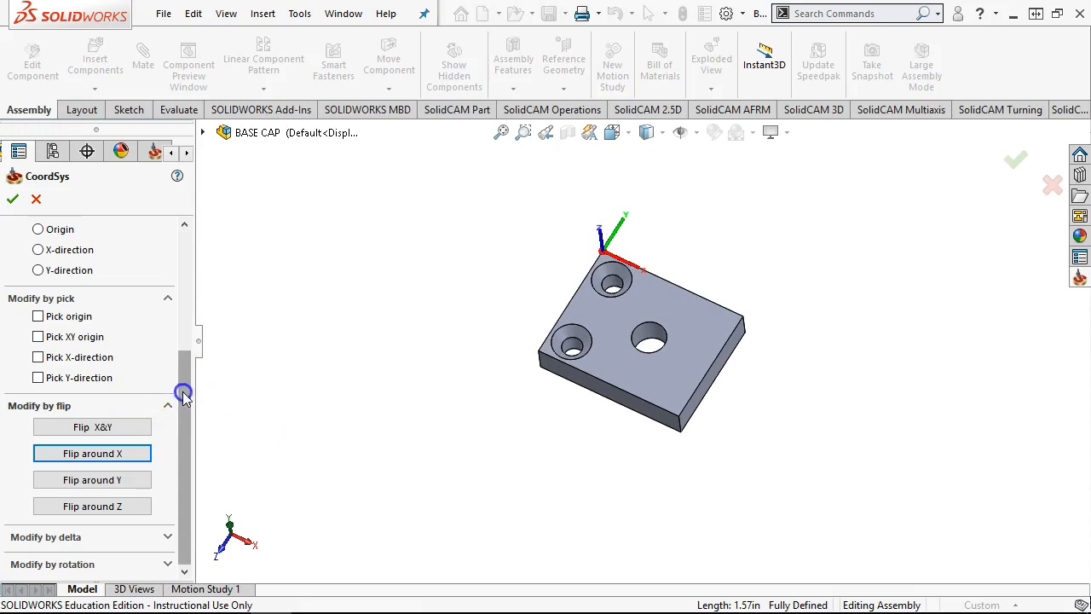
{"action": "left_click_drag", "start_coordinate": [184, 414], "coordinate": [196, 260]}
{"action": "left_click", "coordinate": [13, 198]}
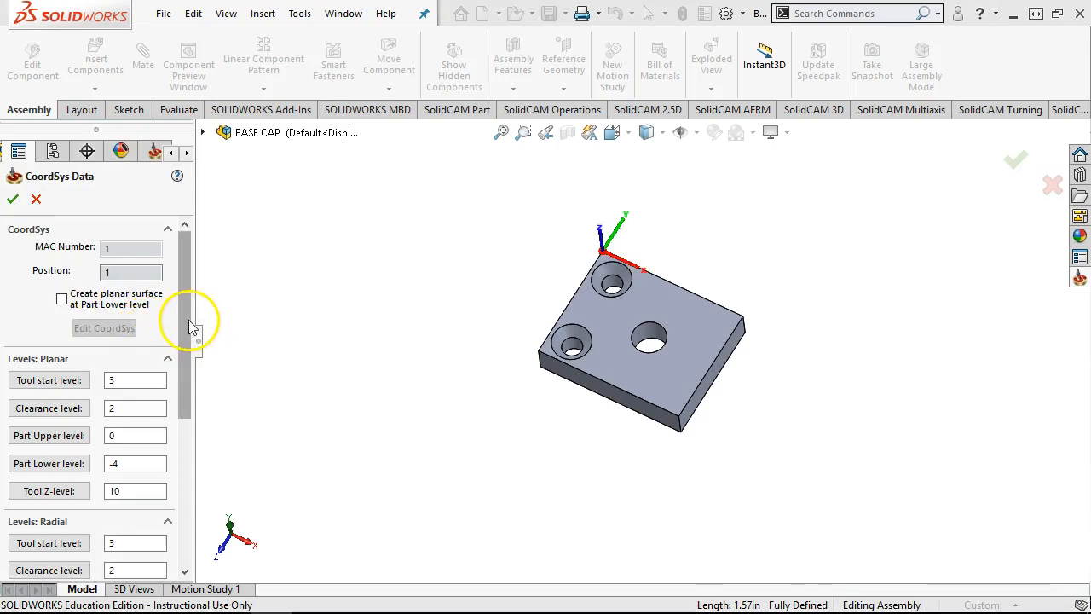
Review the planar and radial machining levels, accept the coordinate system data and finish the coordinate system setup
{"action": "left_click_drag", "start_coordinate": [191, 326], "coordinate": [192, 385]}
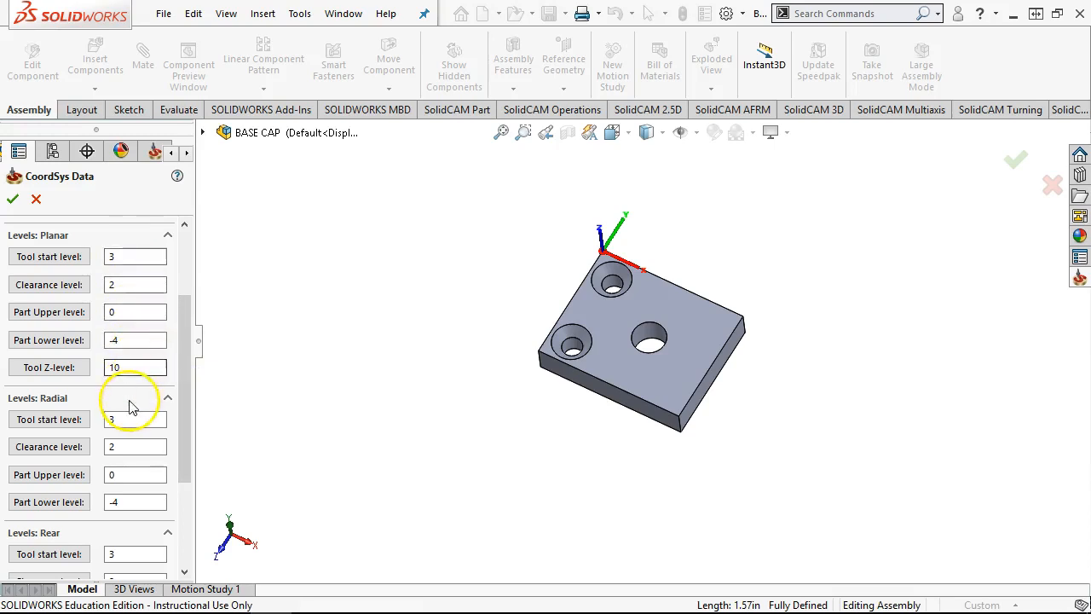
{"action": "left_click_drag", "start_coordinate": [183, 352], "coordinate": [202, 263]}
{"action": "left_click", "coordinate": [12, 198]}
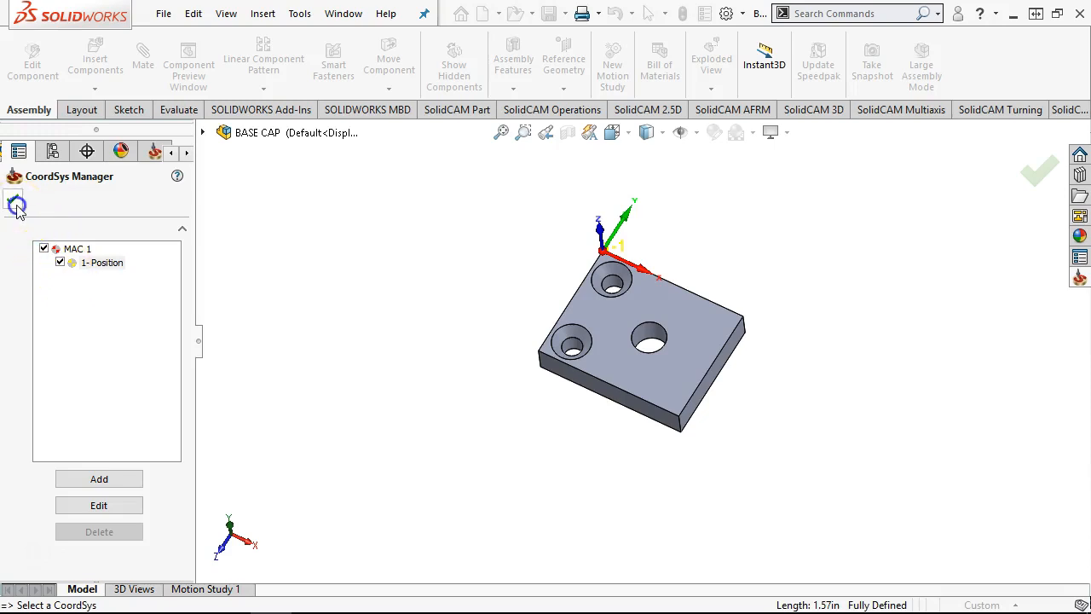
{"action": "left_click", "coordinate": [17, 206]}
Define the stock as a box relative to the model, using the plate's solid body as the CAD selection
{"action": "left_click", "coordinate": [132, 327]}
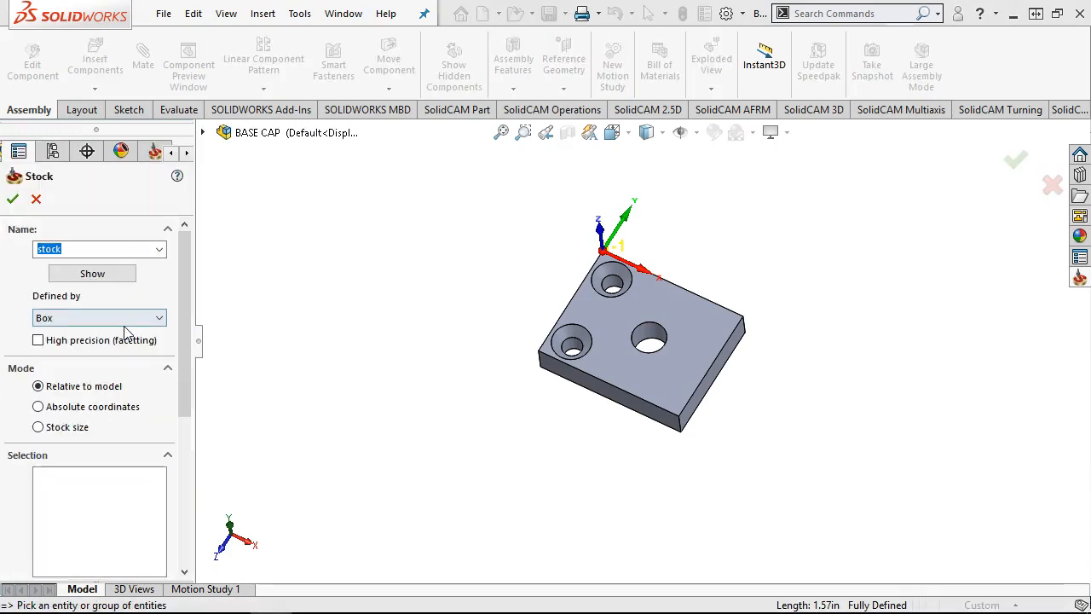
{"action": "left_click", "coordinate": [67, 317]}
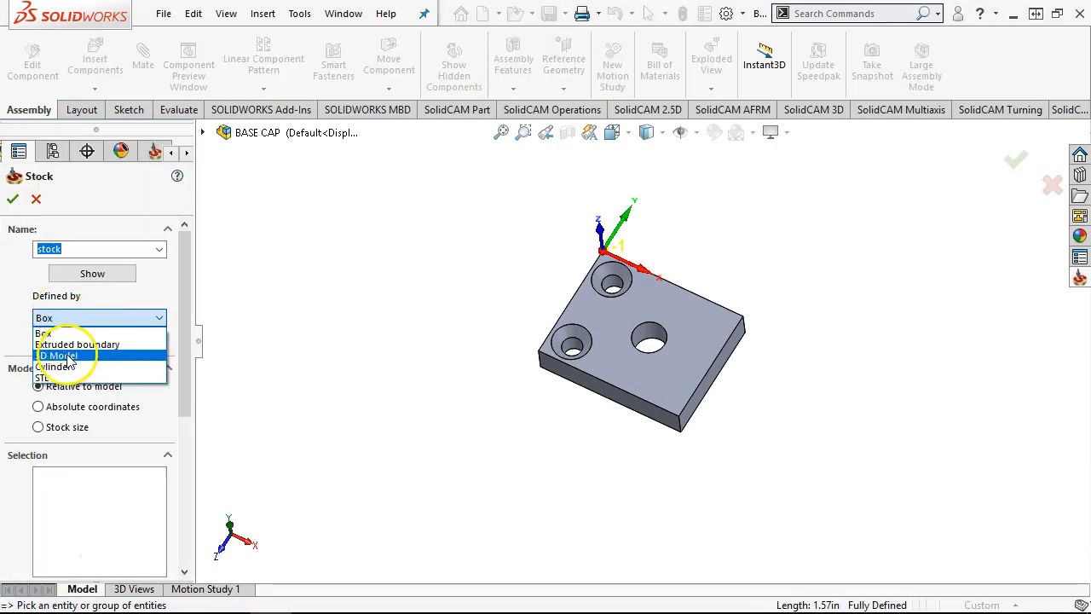
{"action": "left_click", "coordinate": [73, 321]}
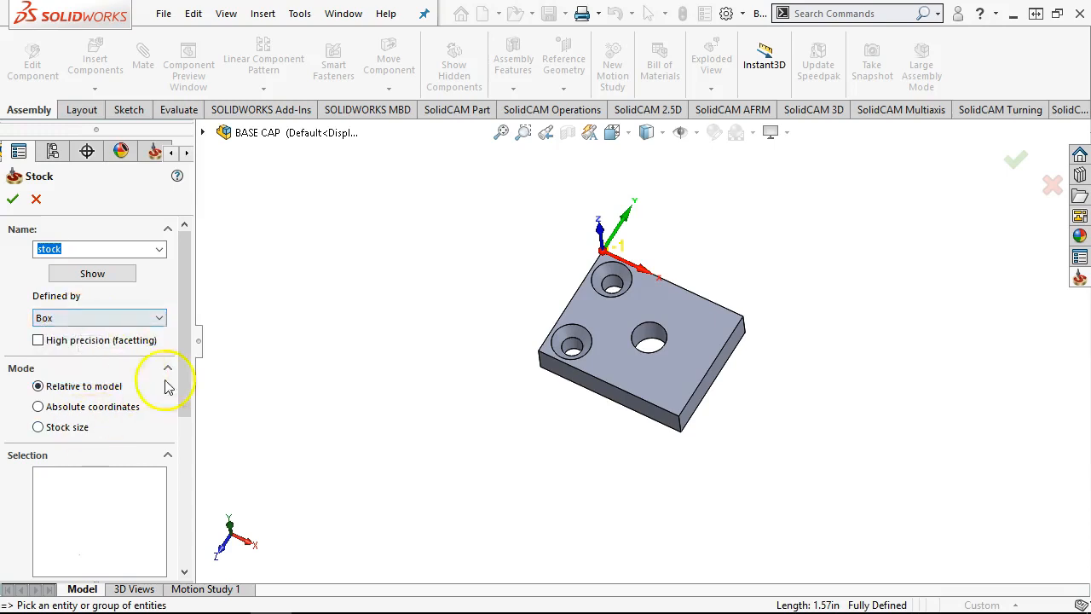
{"action": "left_click_drag", "start_coordinate": [190, 334], "coordinate": [178, 382]}
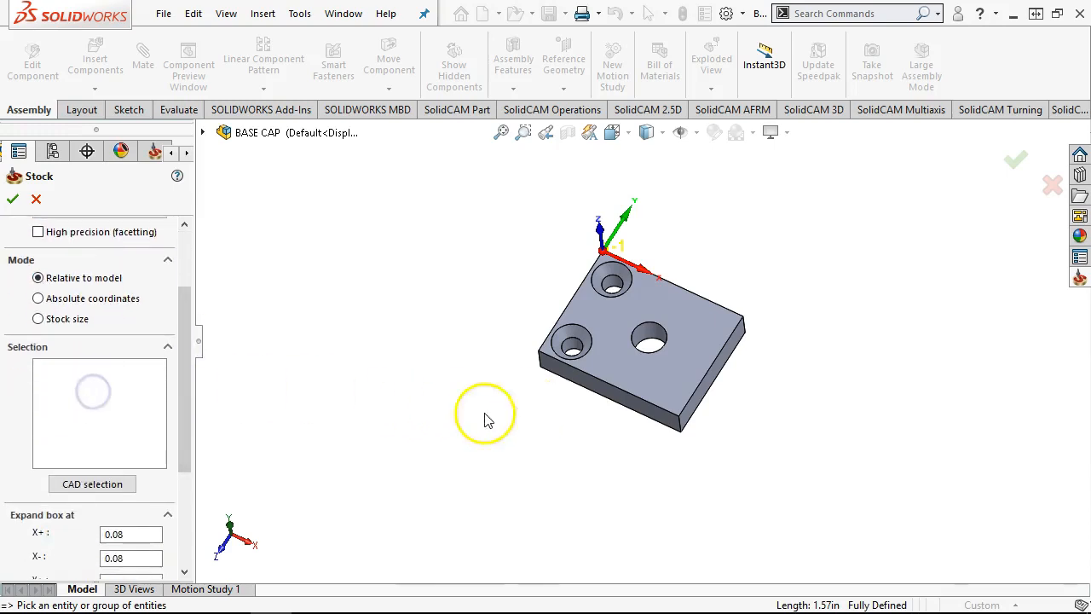
{"action": "left_click", "coordinate": [110, 484]}
{"action": "left_click", "coordinate": [552, 385]}
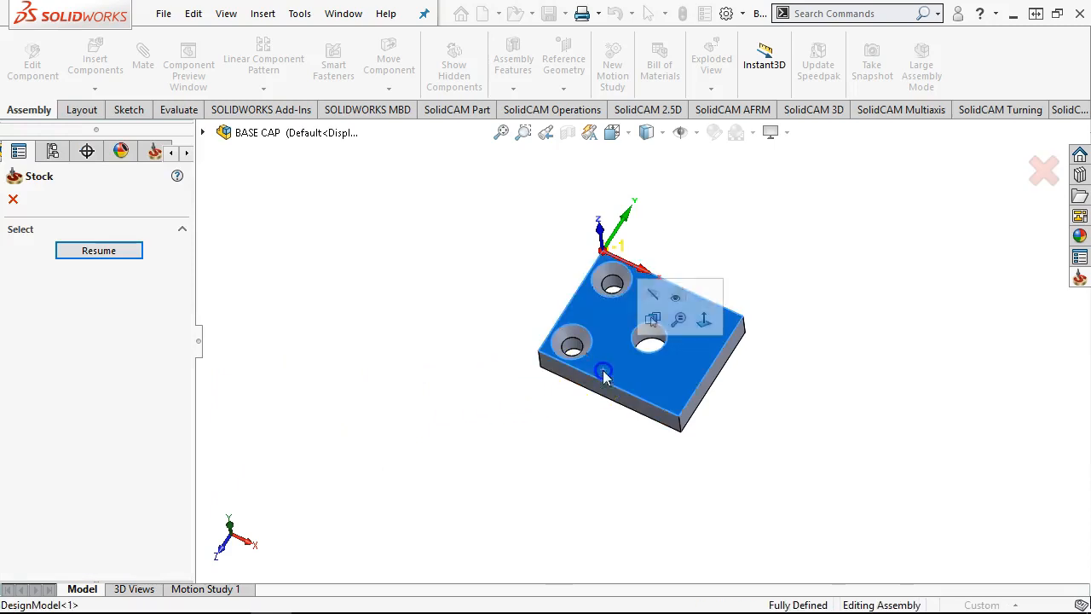
{"action": "left_click", "coordinate": [79, 252]}
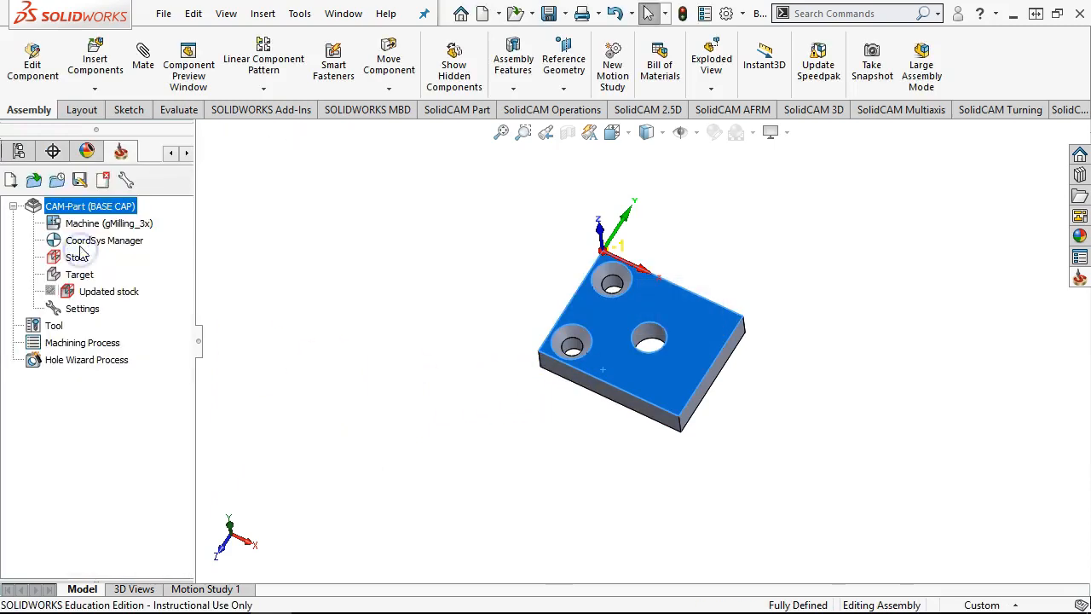
Set the stock box's Z+ expansion to 0 so the stock is flush with the plate's top face
{"action": "middle_click_drag", "start_coordinate": [441, 343], "coordinate": [447, 230]}
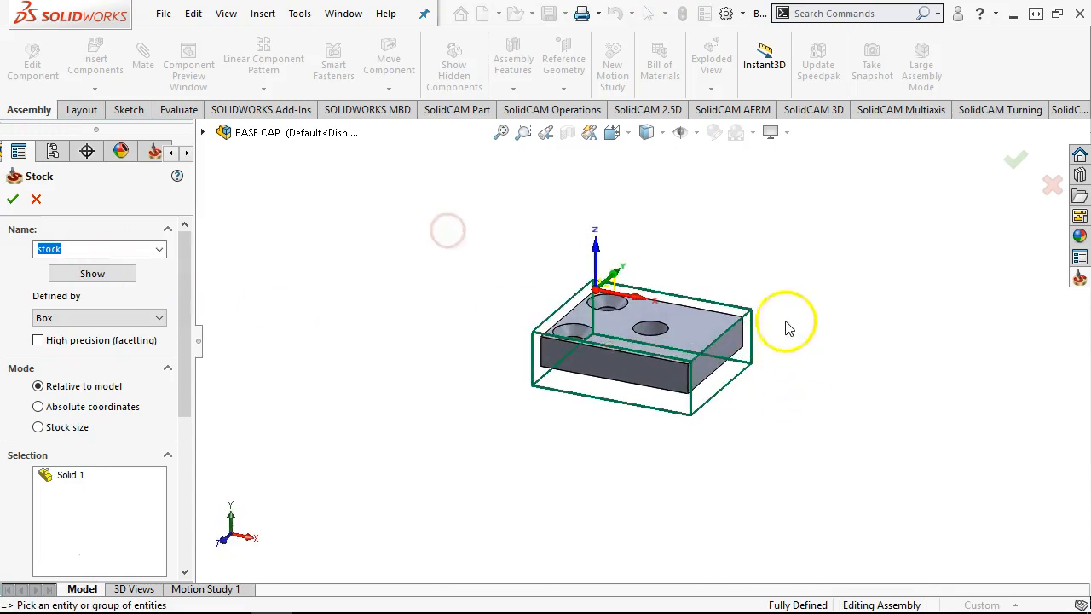
{"action": "left_click_drag", "start_coordinate": [188, 328], "coordinate": [201, 487]}
{"action": "middle_click_drag", "start_coordinate": [375, 386], "coordinate": [358, 452]}
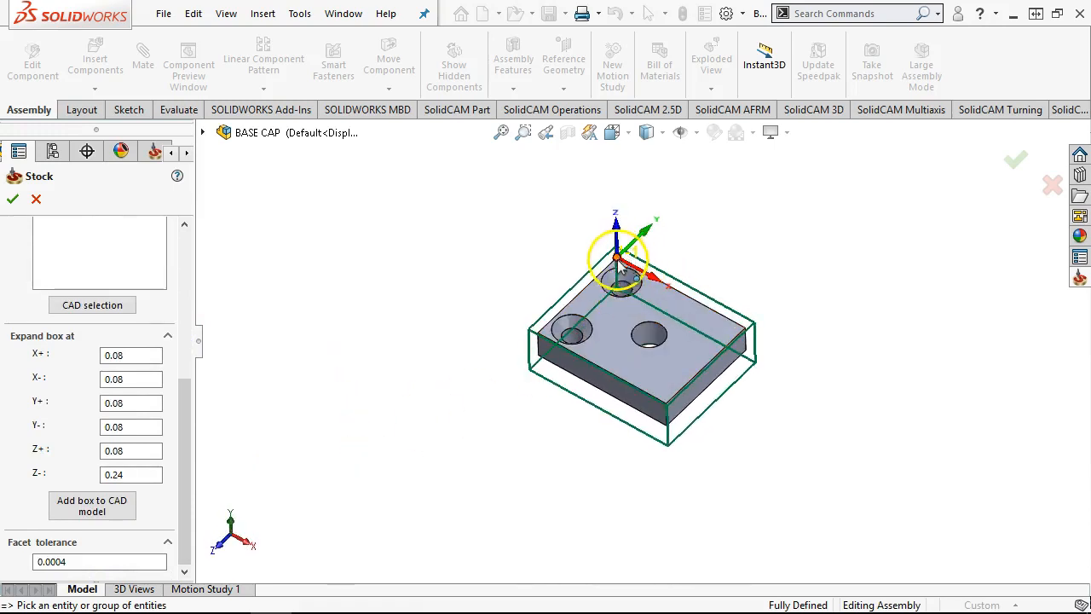
{"action": "middle_click_drag", "start_coordinate": [621, 332], "coordinate": [574, 346]}
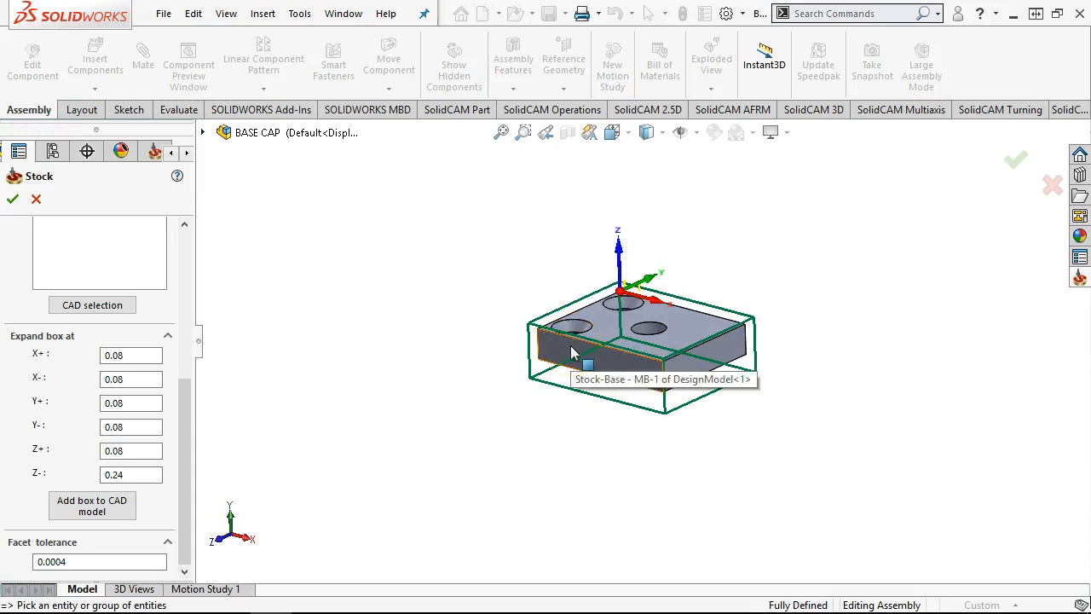
{"action": "middle_click_drag", "start_coordinate": [402, 267], "coordinate": [438, 280]}
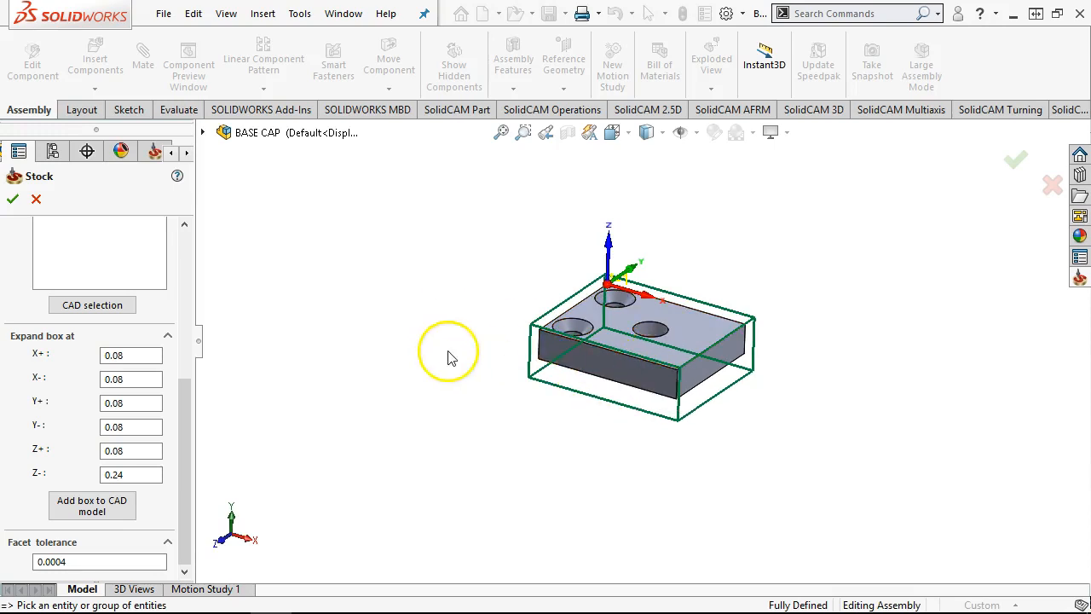
{"action": "double_click", "coordinate": [134, 449]}
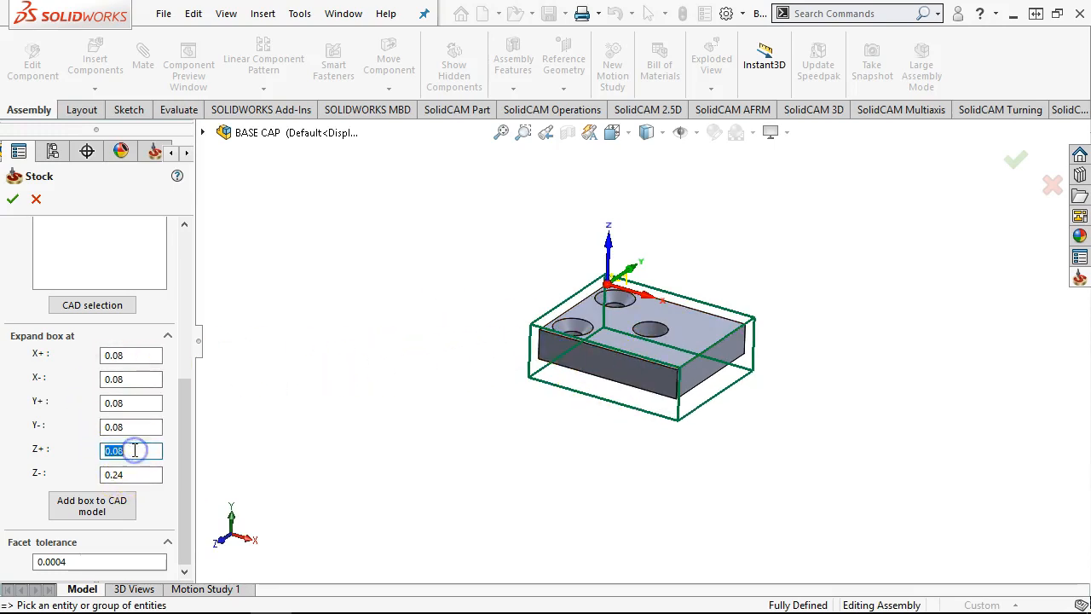
{"action": "type", "text": "0"}
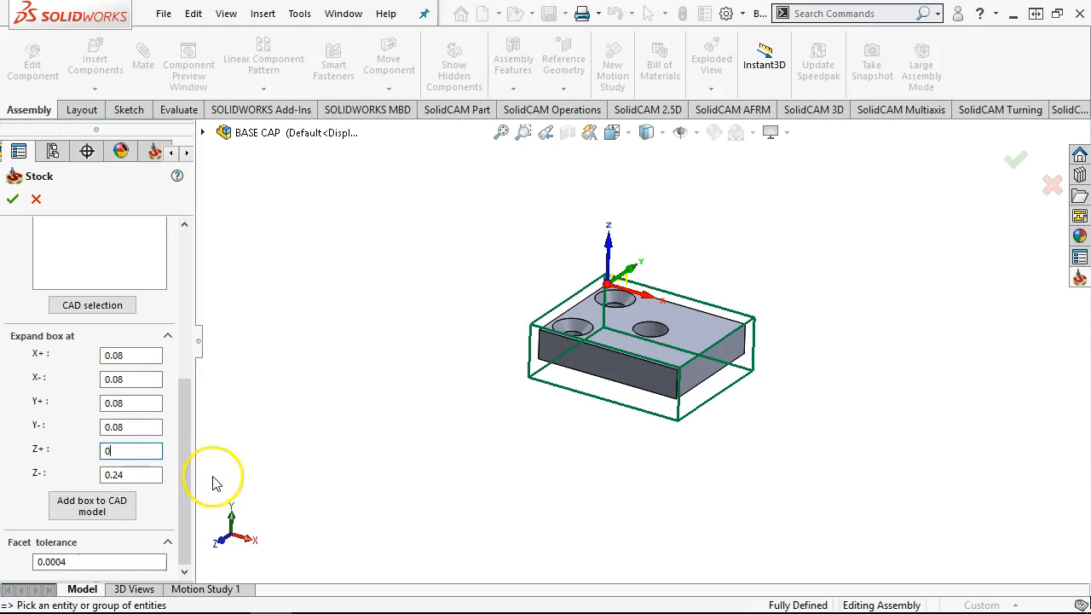
{"action": "left_click", "coordinate": [186, 435]}
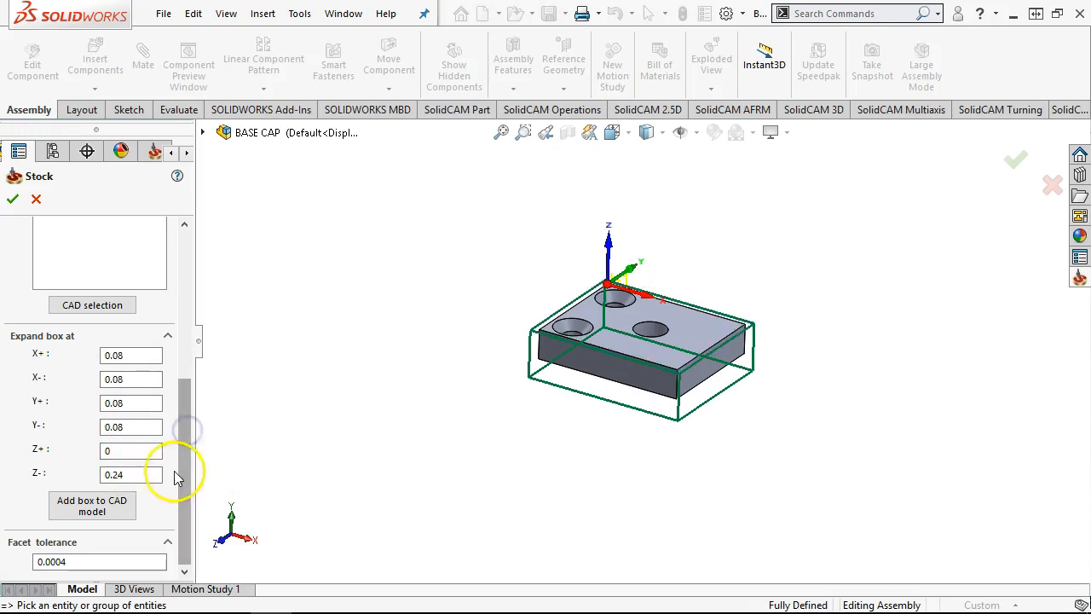
Accept the box stock definition and finish the milling part data for the Base Cap
{"action": "left_click_drag", "start_coordinate": [182, 424], "coordinate": [199, 236]}
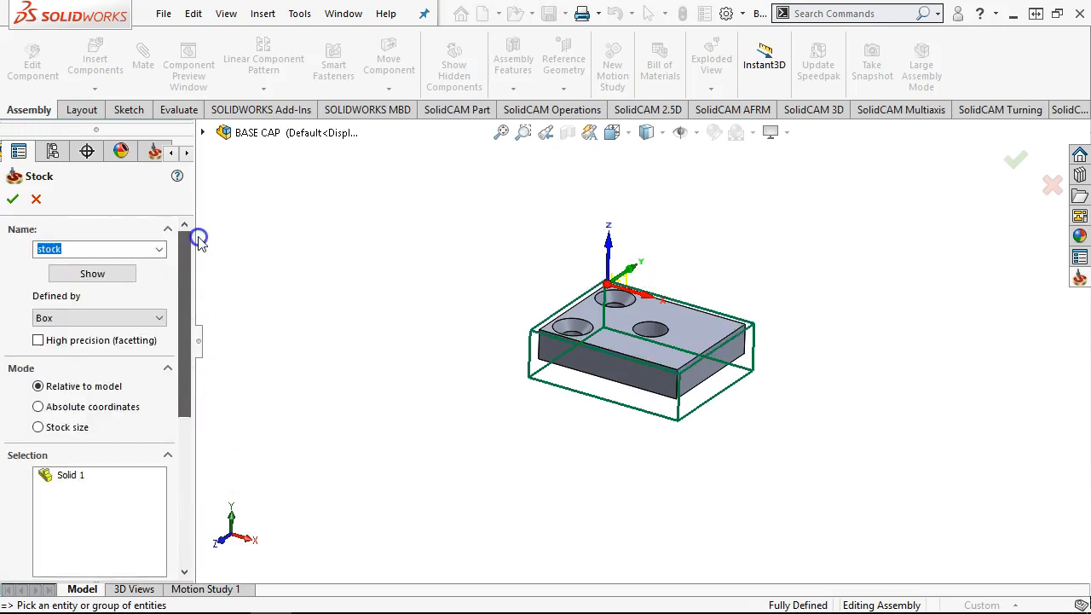
{"action": "left_click", "coordinate": [13, 201]}
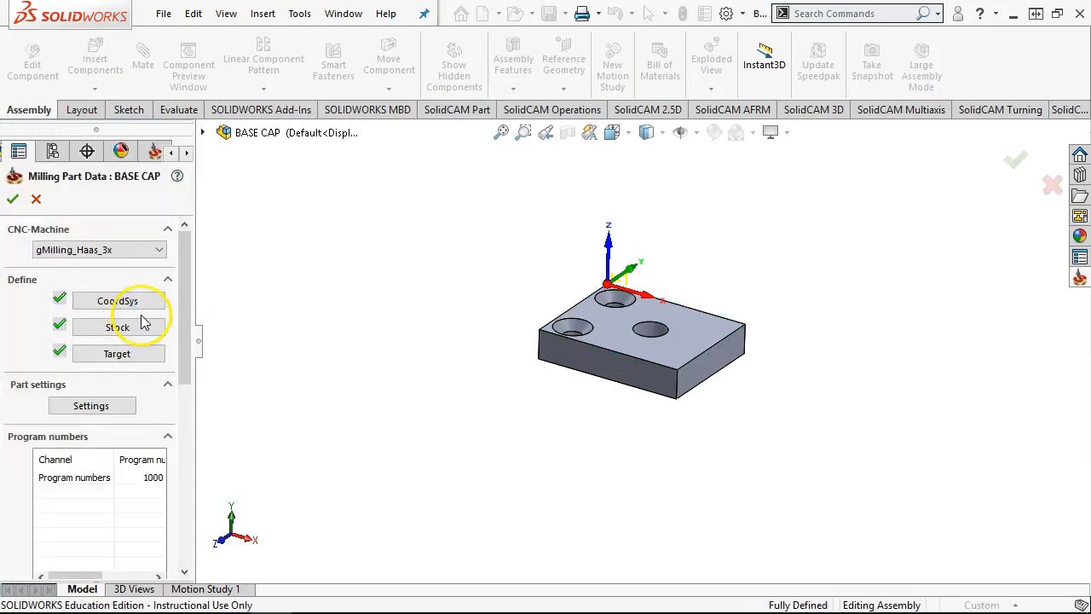
{"action": "left_click_drag", "start_coordinate": [184, 300], "coordinate": [182, 377]}
{"action": "left_click_drag", "start_coordinate": [197, 412], "coordinate": [205, 500]}
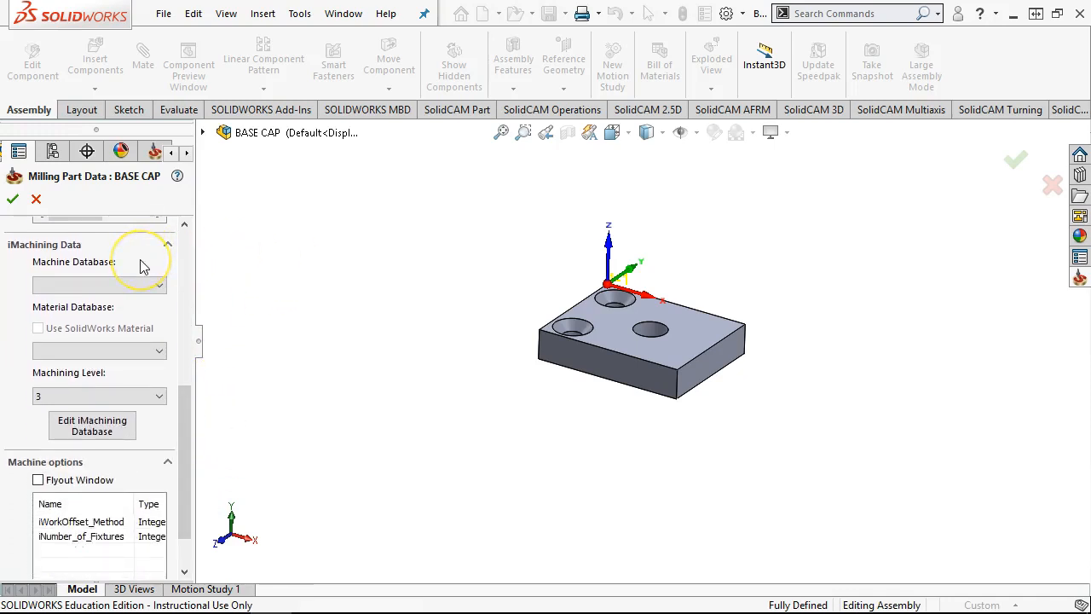
{"action": "left_click", "coordinate": [158, 398]}
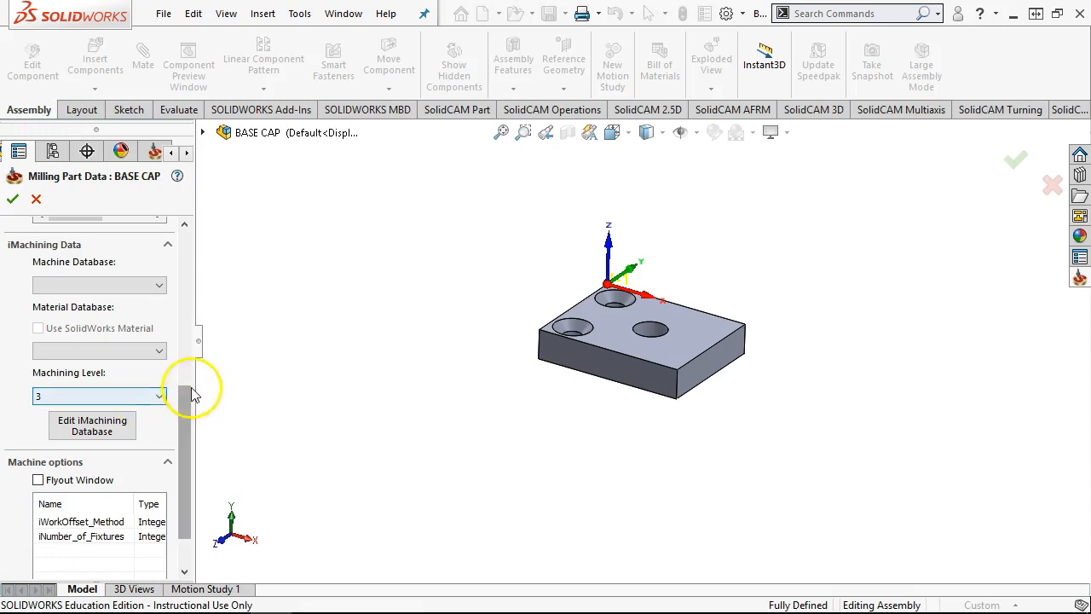
{"action": "left_click_drag", "start_coordinate": [185, 411], "coordinate": [194, 220]}
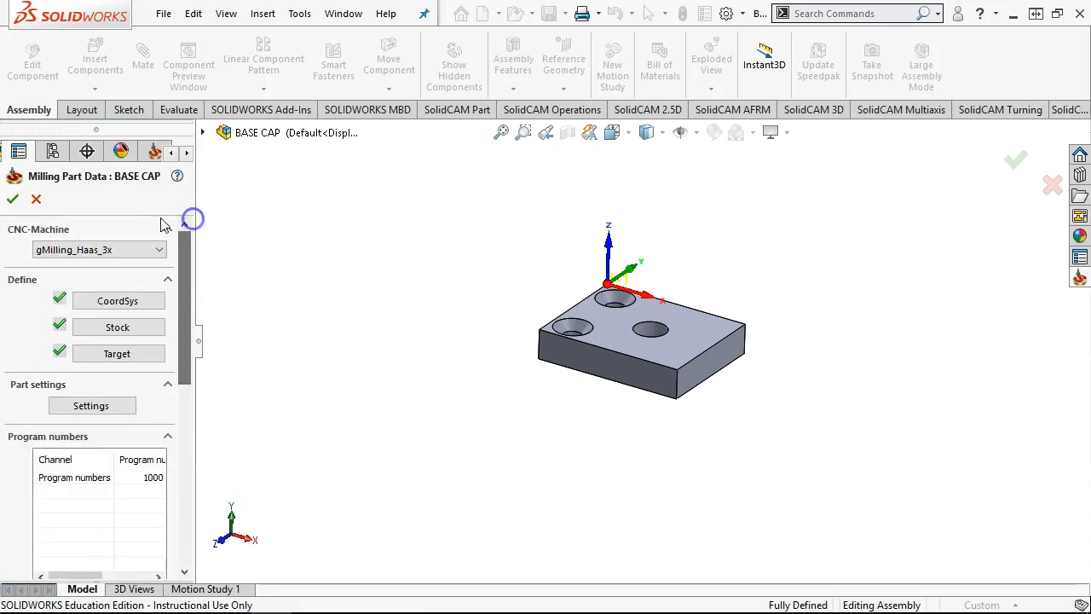
{"action": "left_click", "coordinate": [12, 199]}
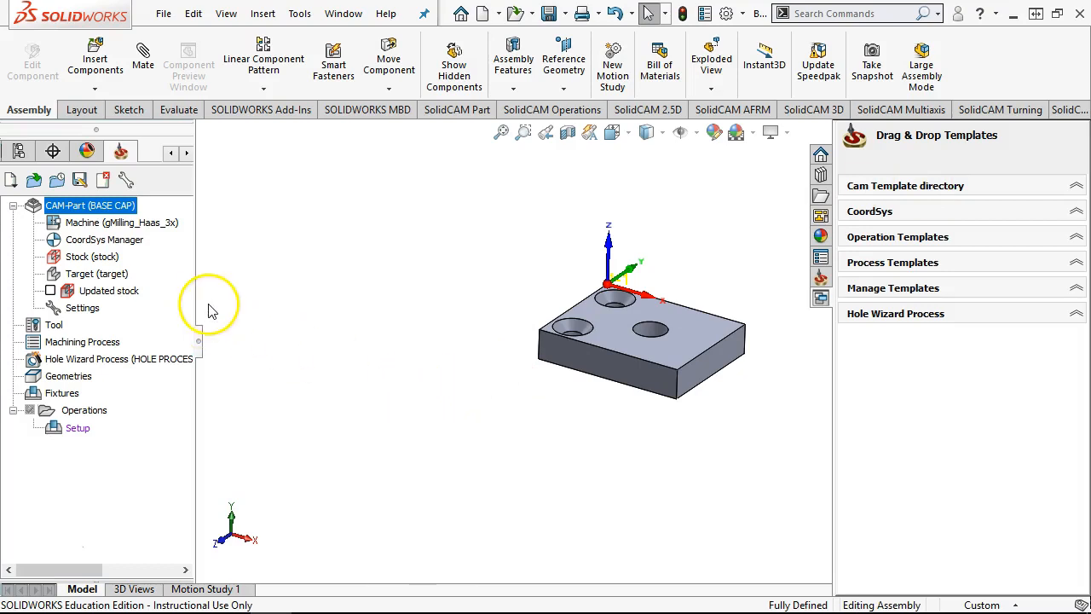
Review the part settings from synchronization through GCode generation and close the dialog
{"action": "double_click", "coordinate": [89, 311]}
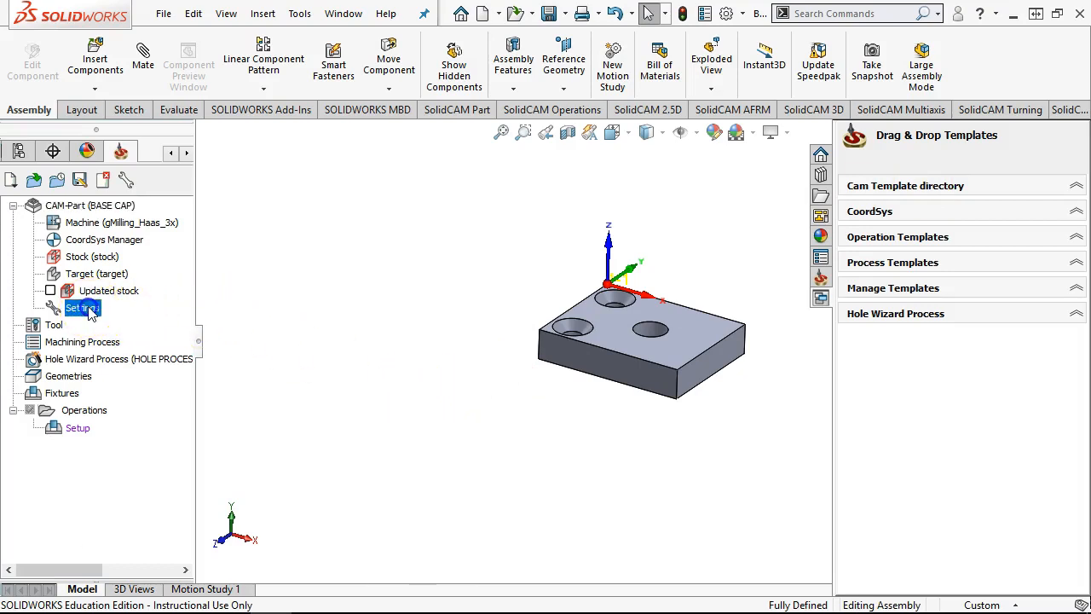
{"action": "left_click_drag", "start_coordinate": [582, 93], "coordinate": [548, 118]}
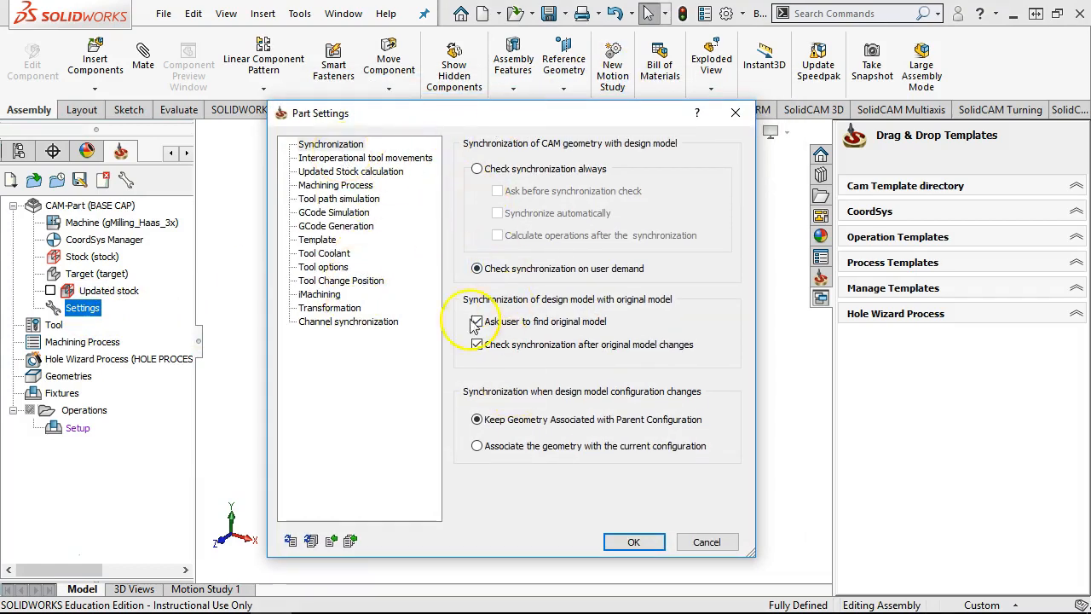
{"action": "left_click", "coordinate": [323, 158]}
{"action": "left_click", "coordinate": [311, 173]}
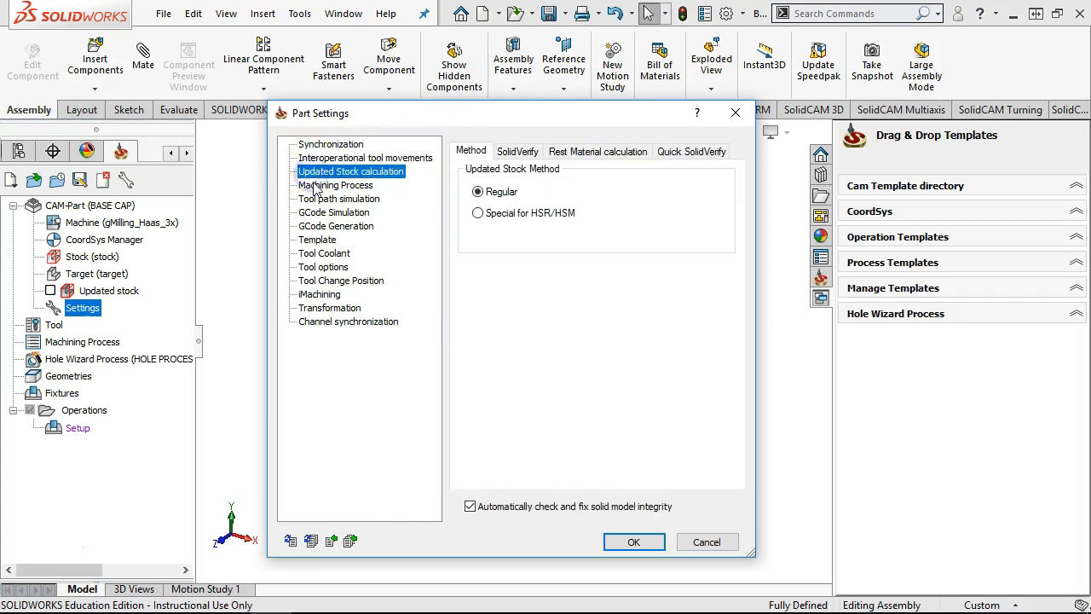
{"action": "left_click", "coordinate": [315, 185]}
{"action": "left_click", "coordinate": [316, 198]}
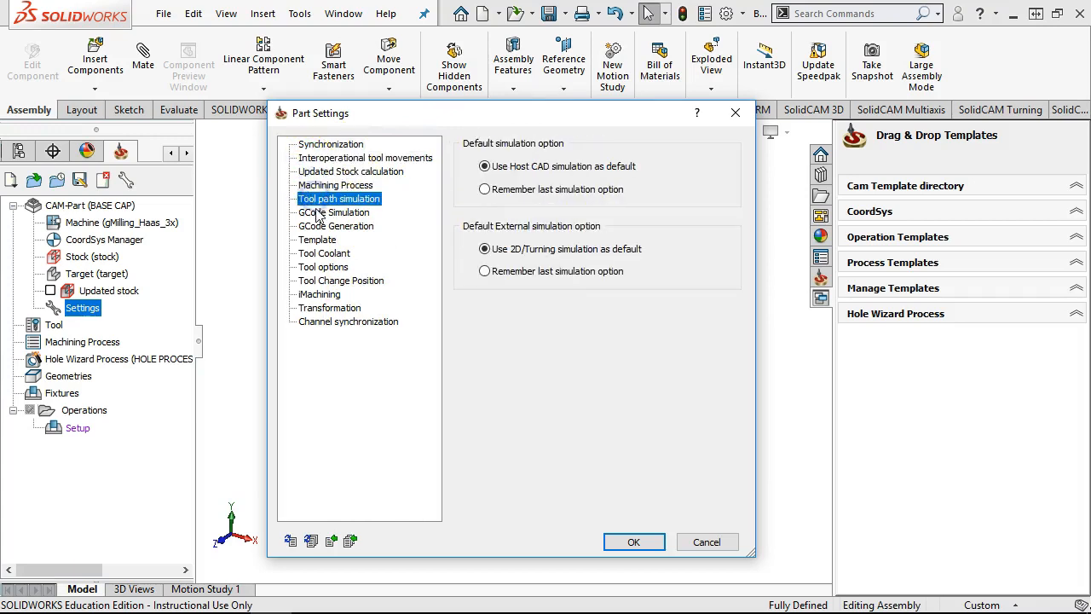
{"action": "left_click", "coordinate": [317, 213]}
{"action": "left_click", "coordinate": [322, 226]}
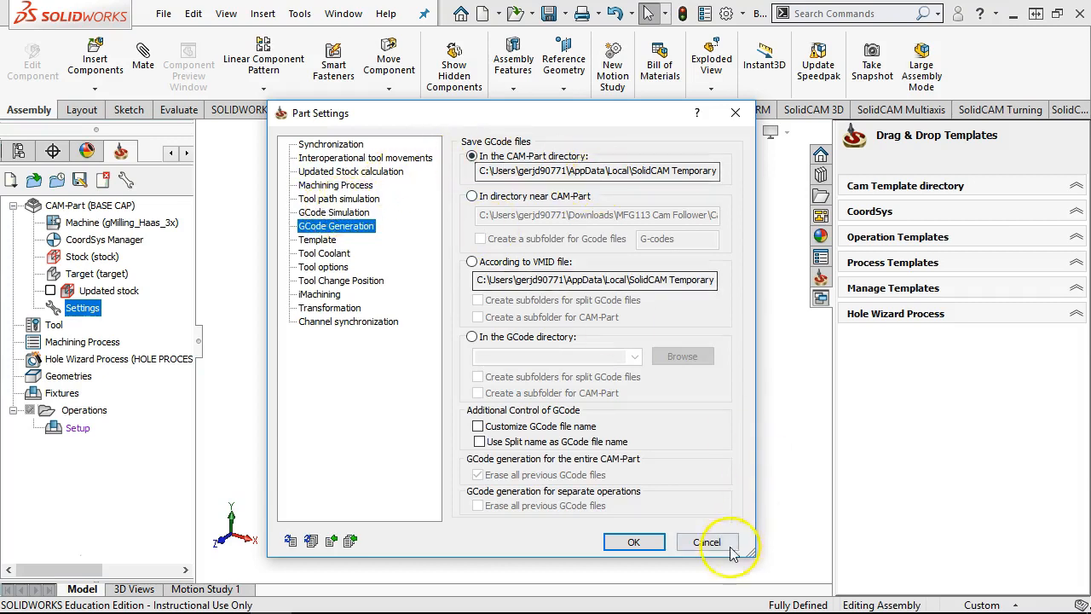
{"action": "left_click", "coordinate": [634, 543]}
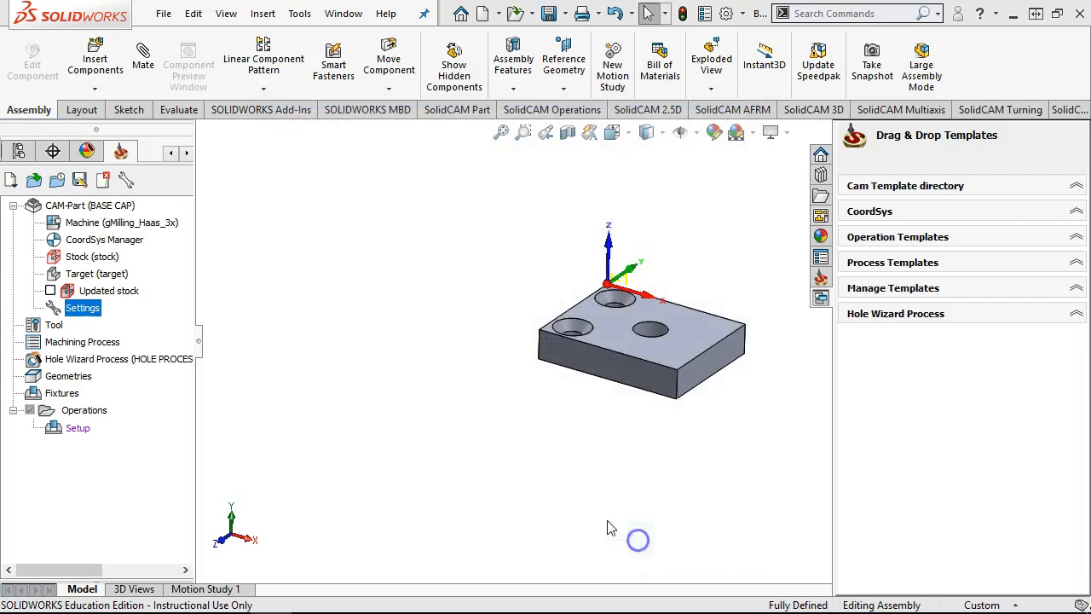
Add an end mill as tool 1 to the part tool table and move its picture clear of the tool list
{"action": "double_click", "coordinate": [56, 326]}
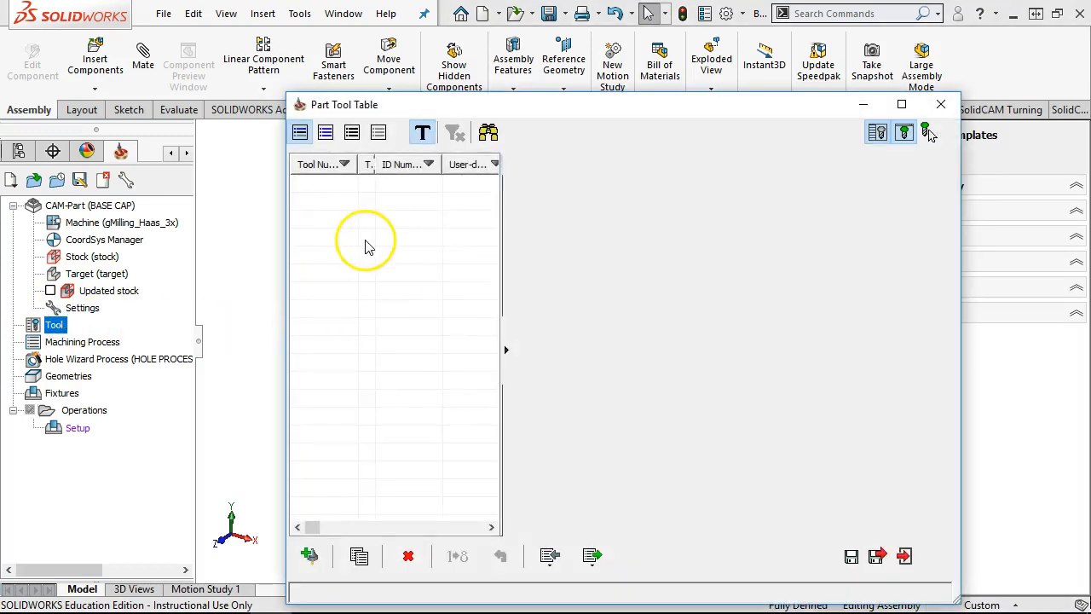
{"action": "left_click", "coordinate": [309, 555]}
{"action": "left_click", "coordinate": [531, 224]}
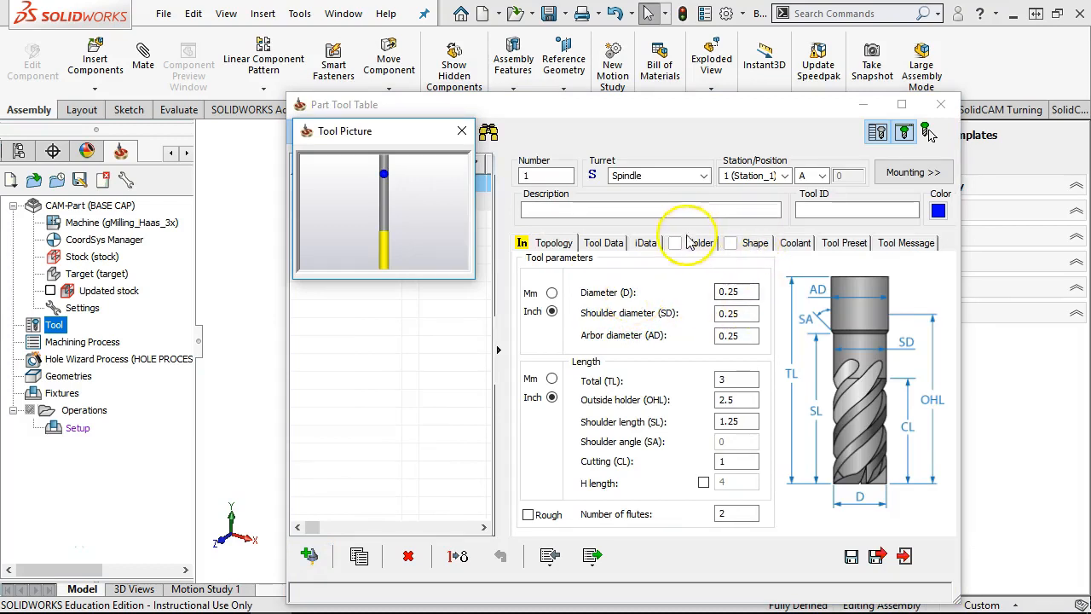
{"action": "left_click", "coordinate": [356, 97]}
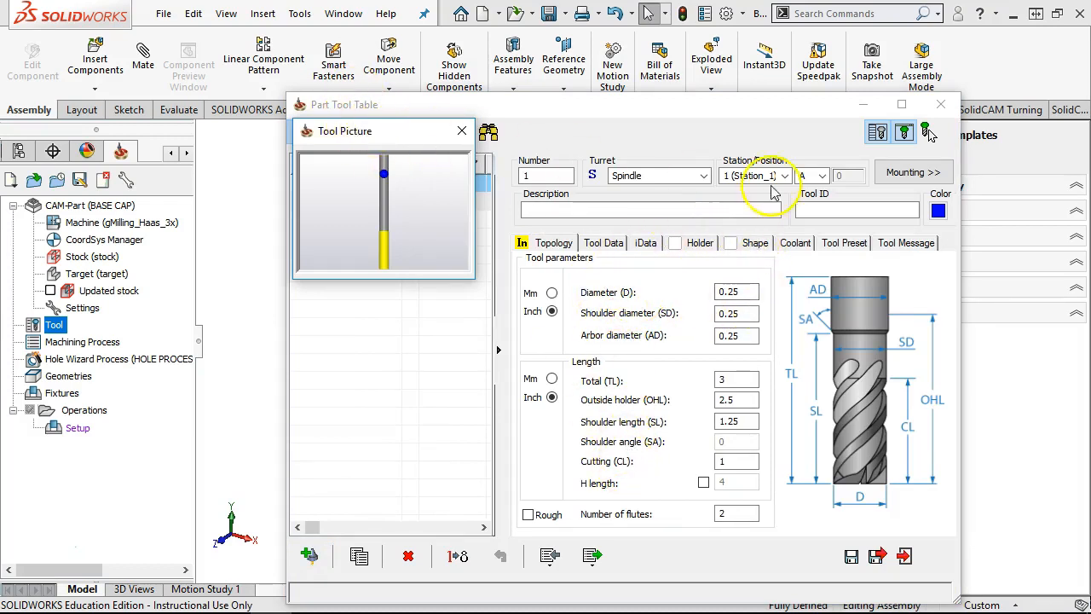
{"action": "left_click_drag", "start_coordinate": [329, 134], "coordinate": [345, 305]}
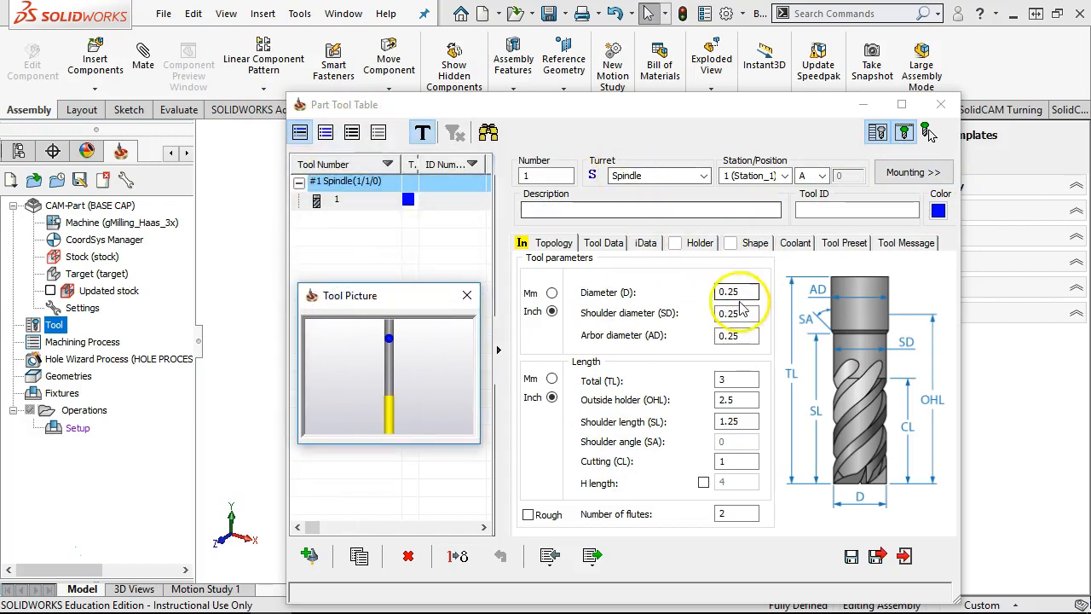
Review the end mill's dimensions, feeds and speeds, iData, holder, shape, coolant, preset and message settings, and save and close the tool table
{"action": "left_click", "coordinate": [721, 290]}
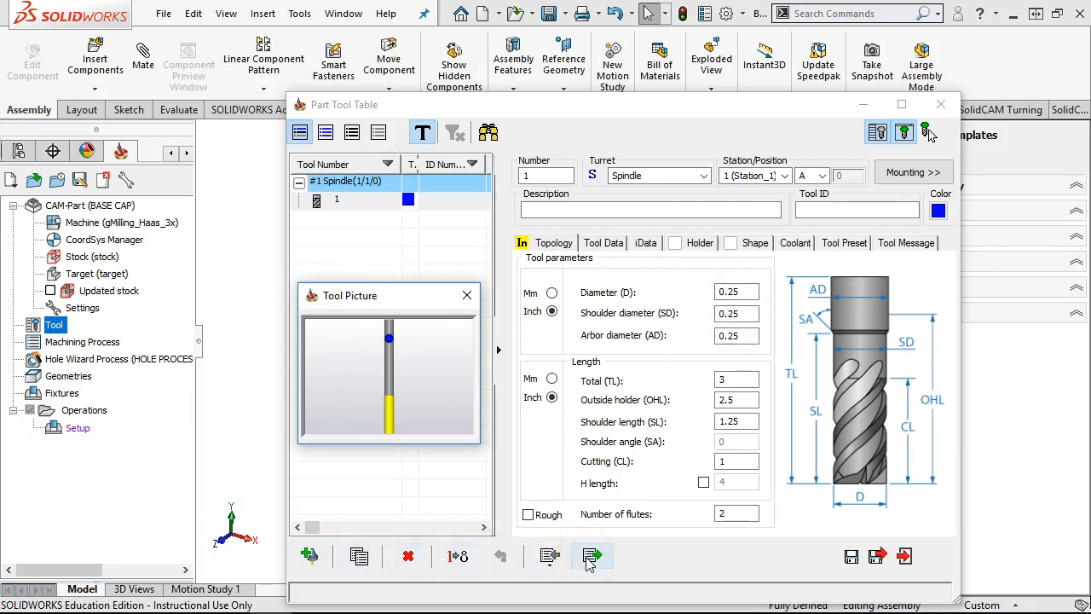
{"action": "left_click", "coordinate": [748, 291]}
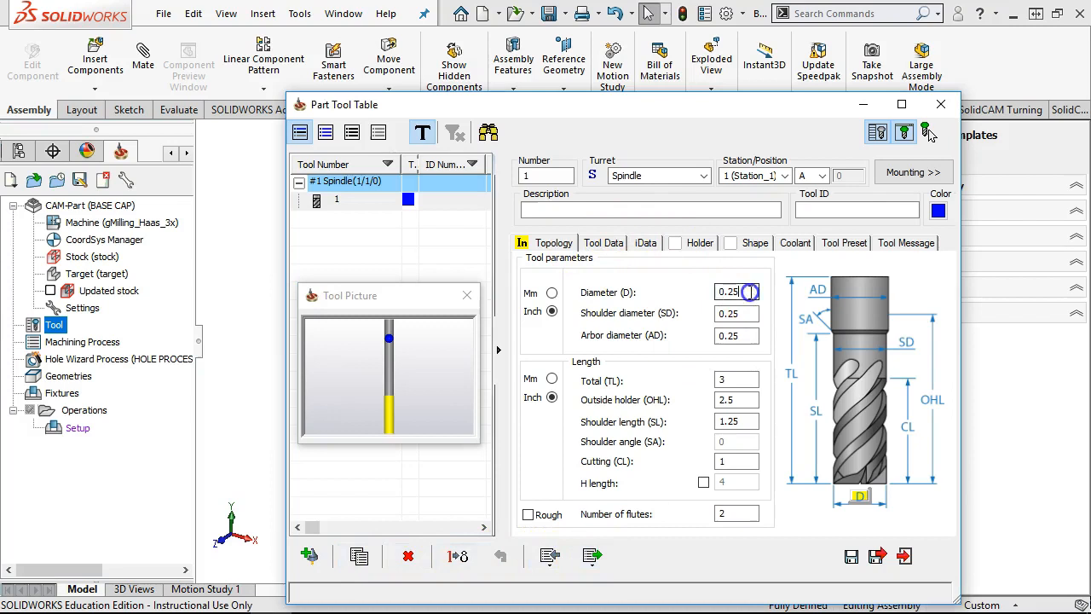
{"action": "double_click", "coordinate": [749, 292]}
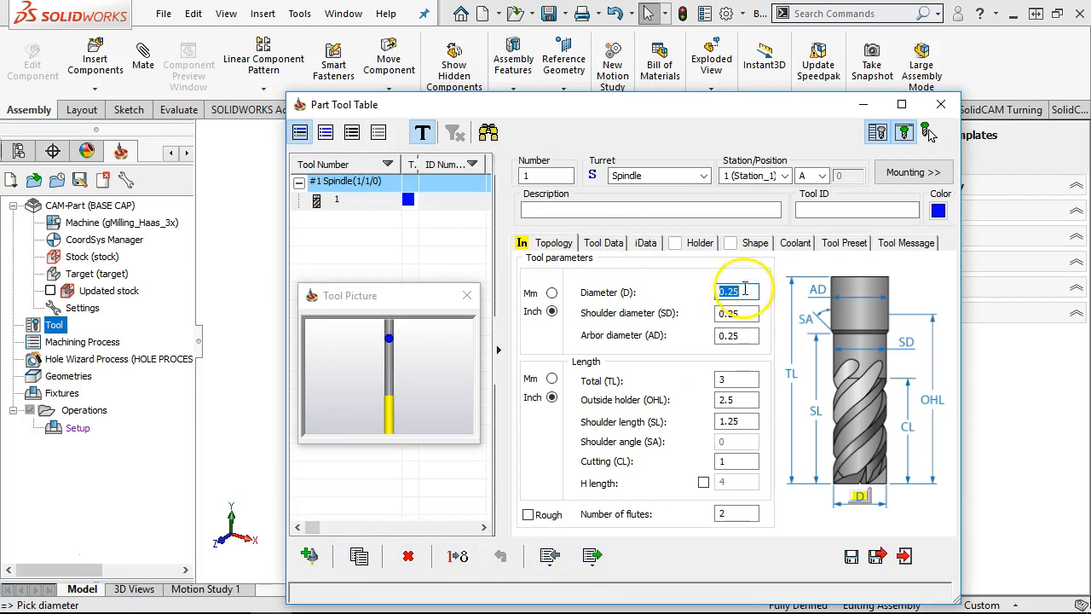
{"action": "left_click", "coordinate": [591, 243]}
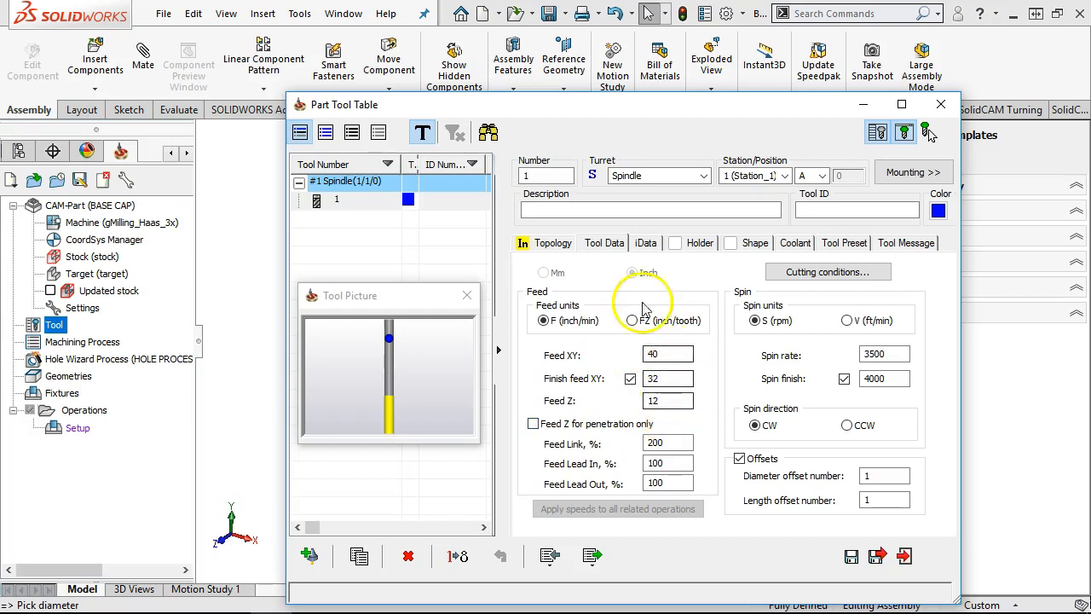
{"action": "left_click", "coordinate": [645, 243]}
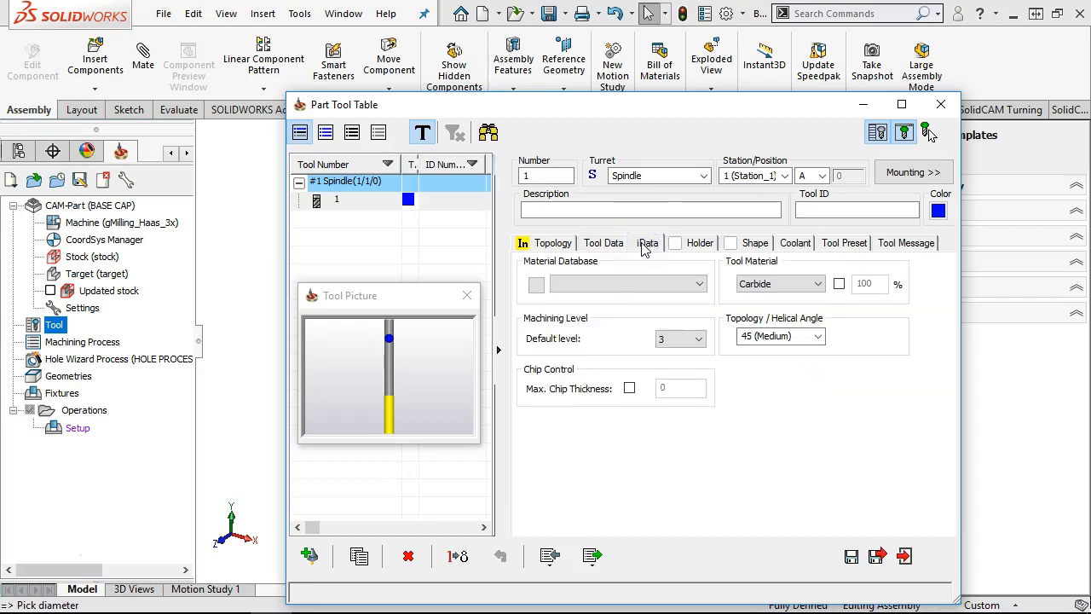
{"action": "left_click", "coordinate": [697, 245]}
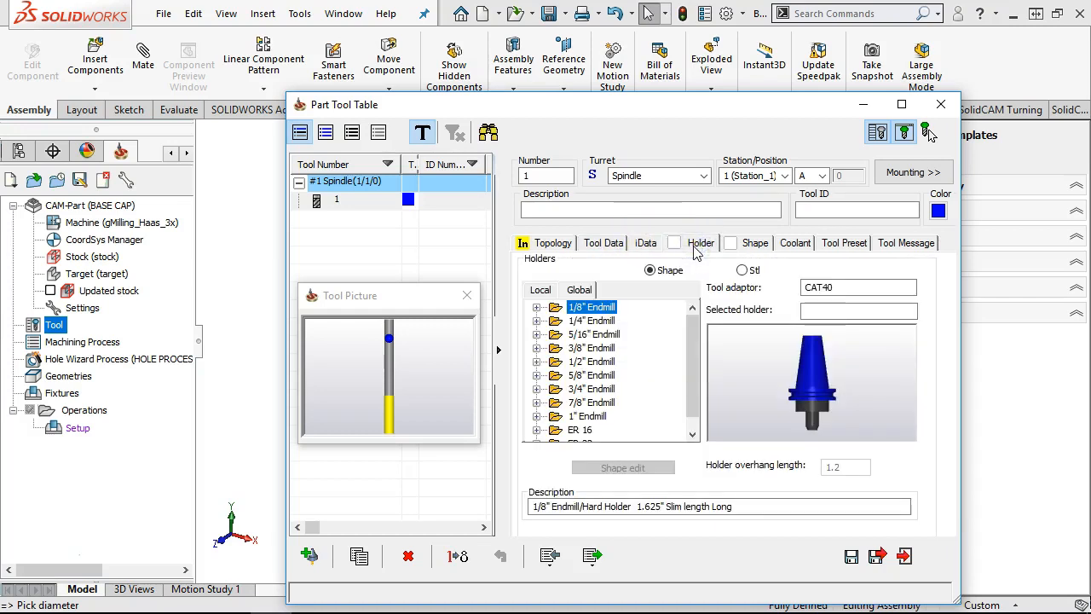
{"action": "left_click", "coordinate": [755, 245]}
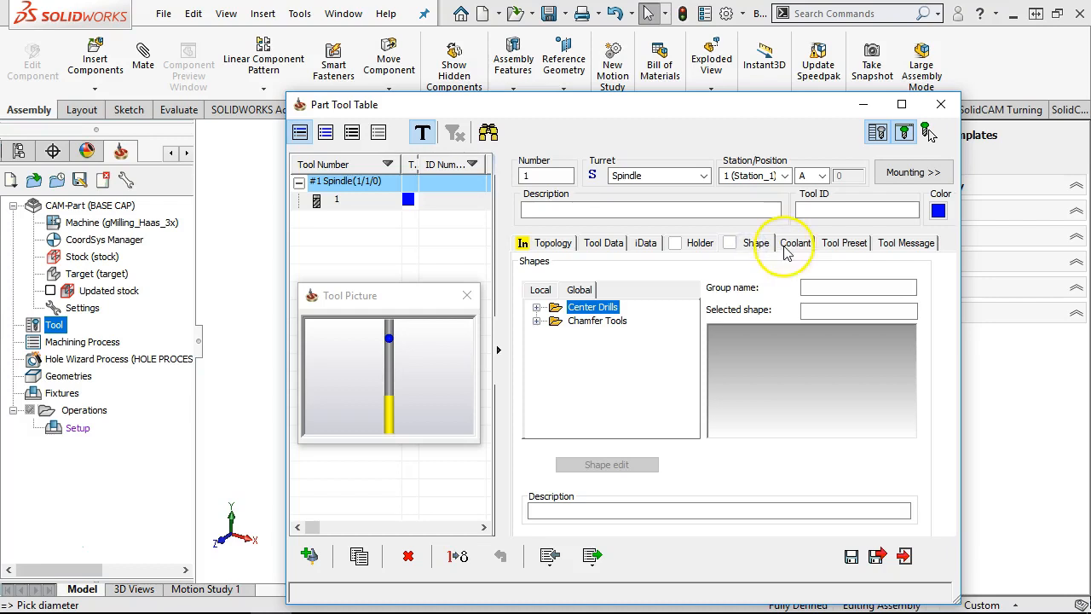
{"action": "left_click", "coordinate": [788, 247]}
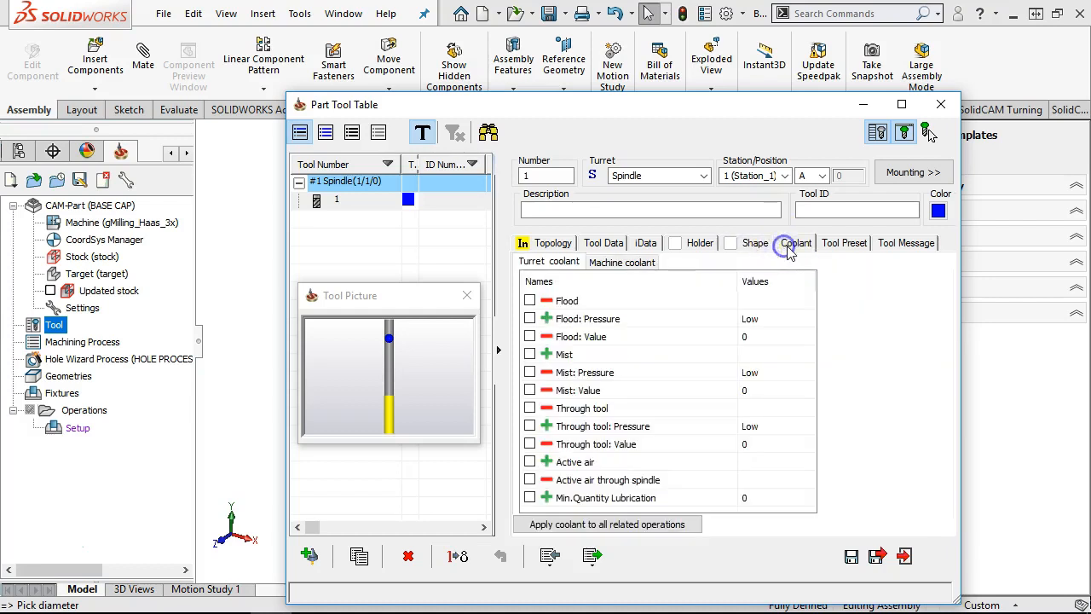
{"action": "left_click", "coordinate": [842, 246]}
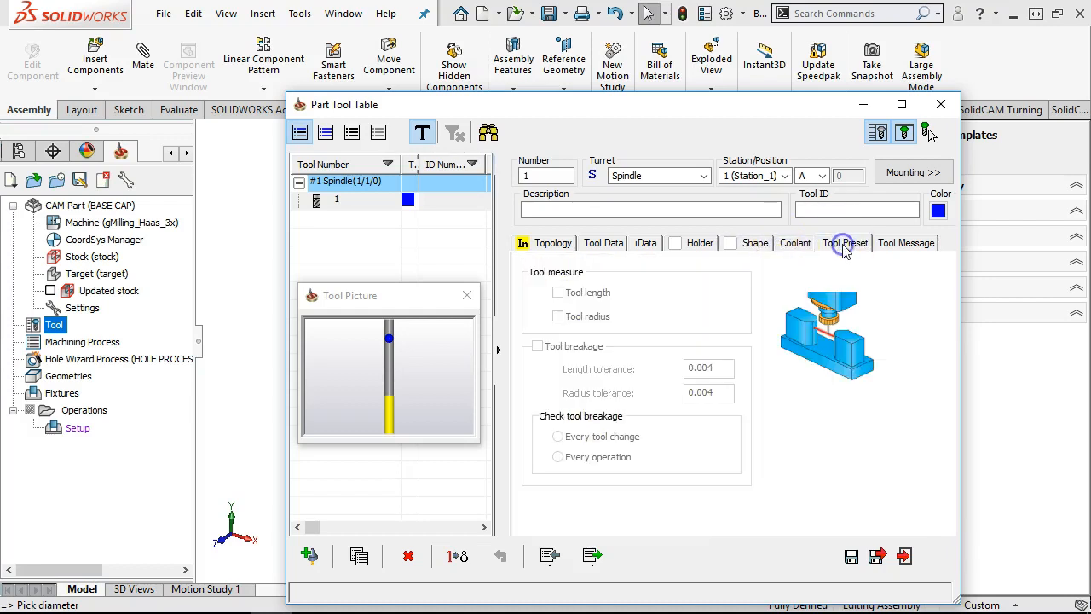
{"action": "left_click", "coordinate": [899, 245]}
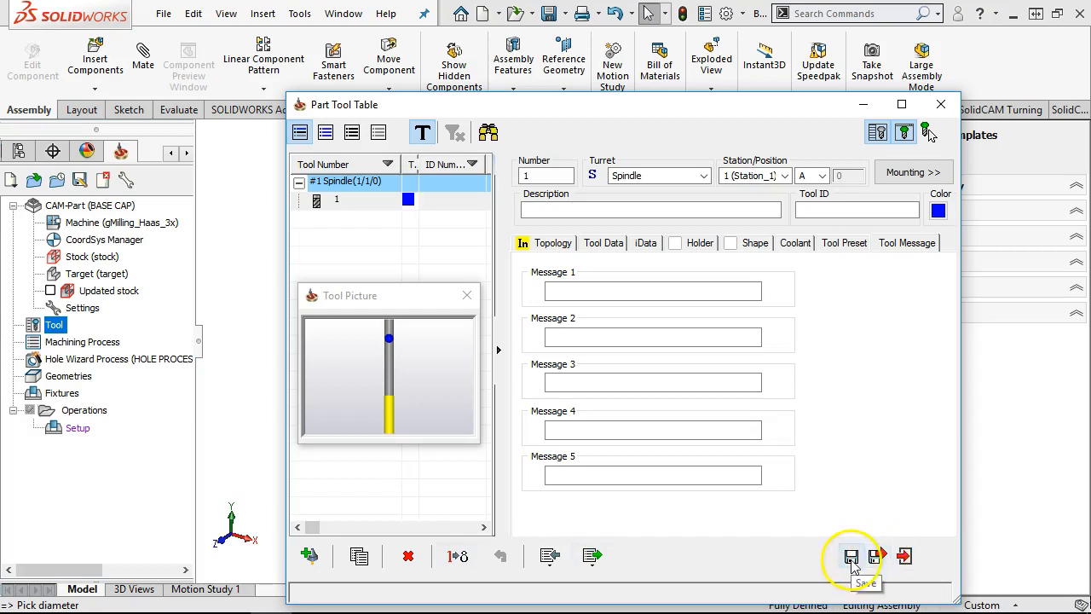
{"action": "left_click", "coordinate": [904, 555]}
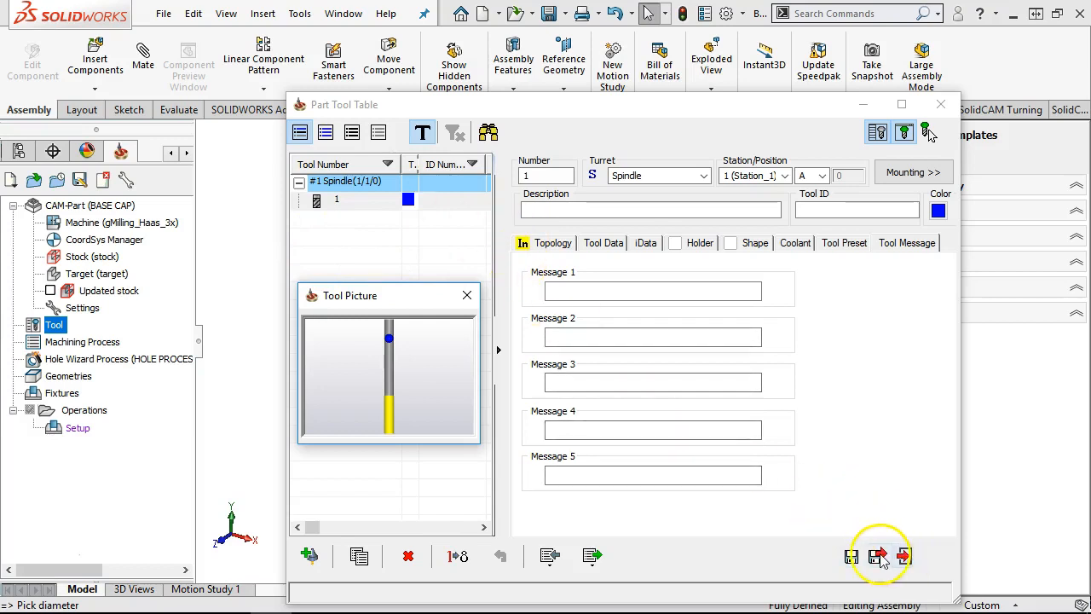
Start a 2.5D face milling operation and preview its facemill geometry on the plate's top face
{"action": "middle_click_drag", "start_coordinate": [311, 312], "coordinate": [304, 361]}
{"action": "middle_click_drag", "start_coordinate": [565, 329], "coordinate": [682, 320]}
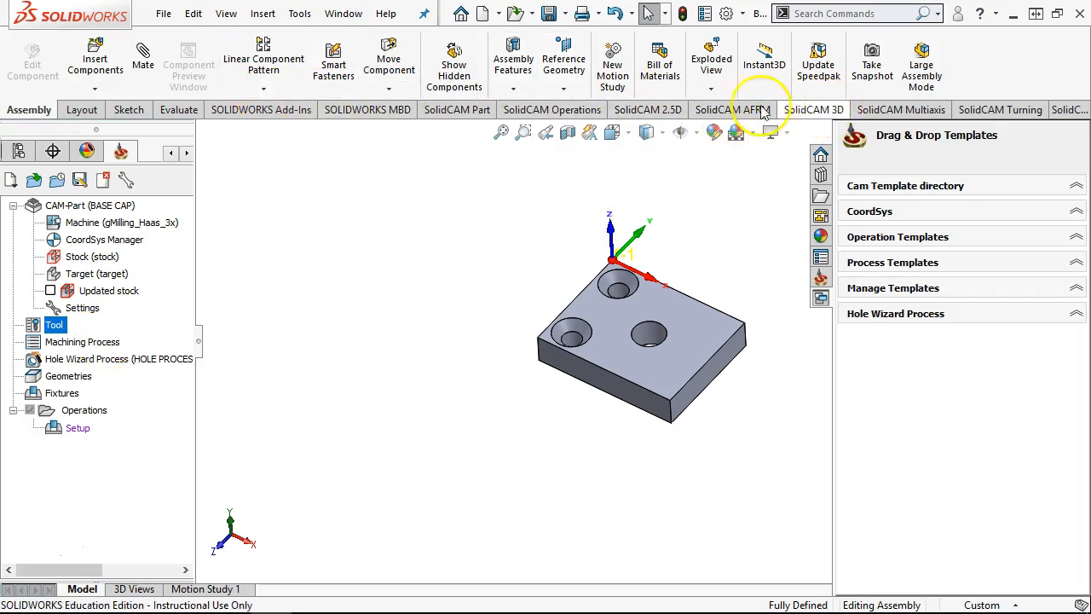
{"action": "left_click", "coordinate": [662, 110]}
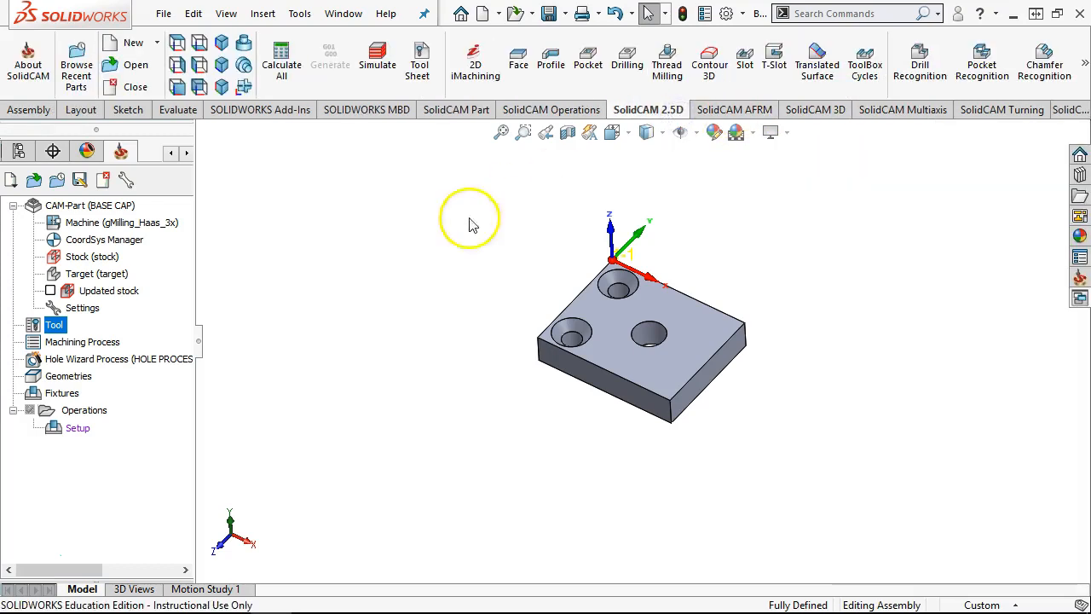
{"action": "left_click", "coordinate": [518, 72]}
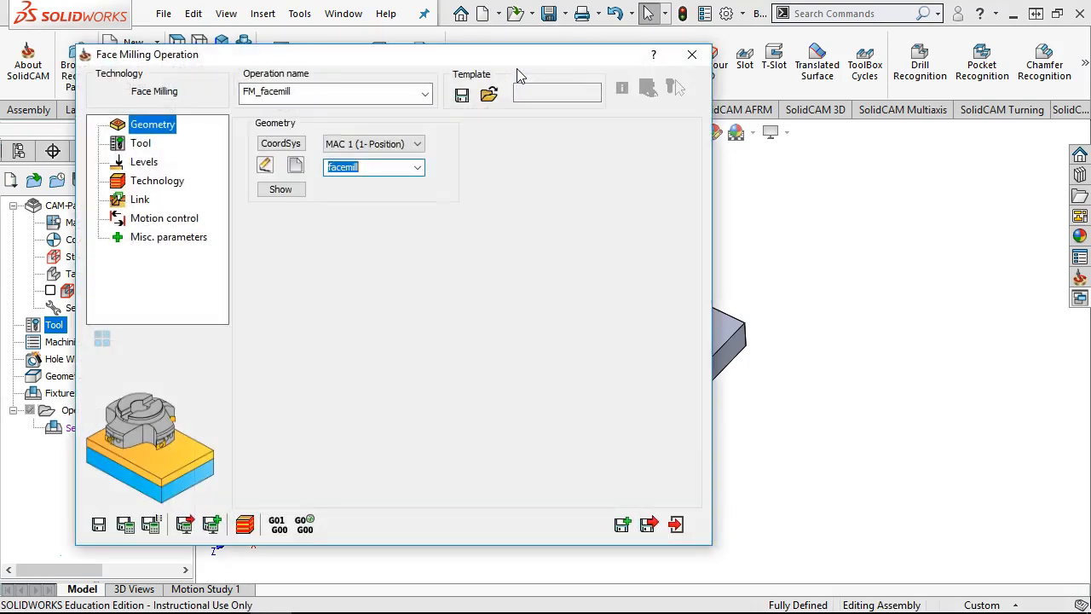
{"action": "left_click_drag", "start_coordinate": [361, 54], "coordinate": [481, 57]}
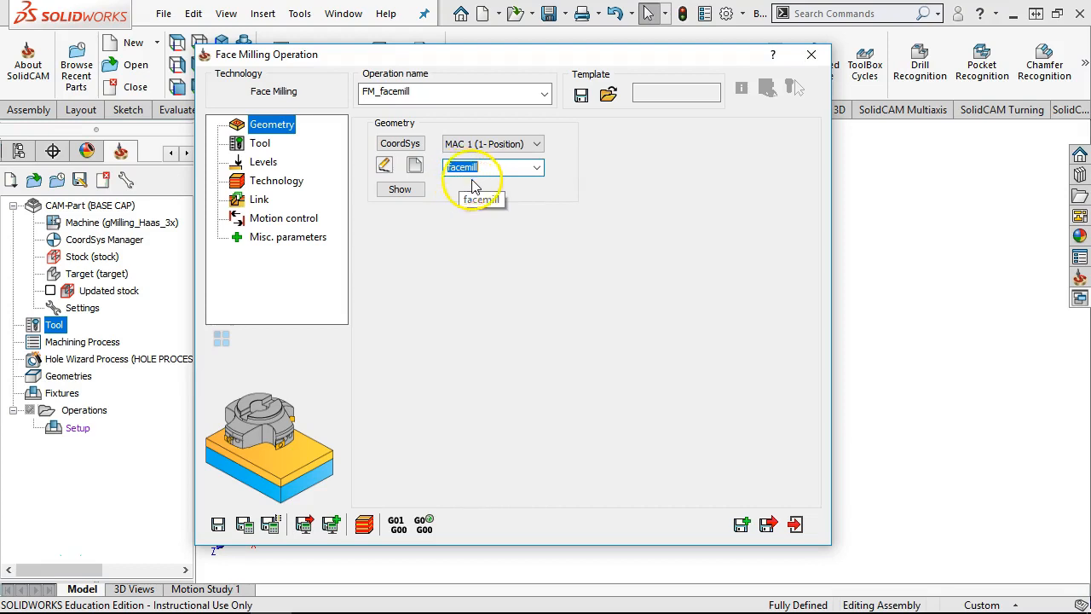
{"action": "left_click", "coordinate": [401, 189]}
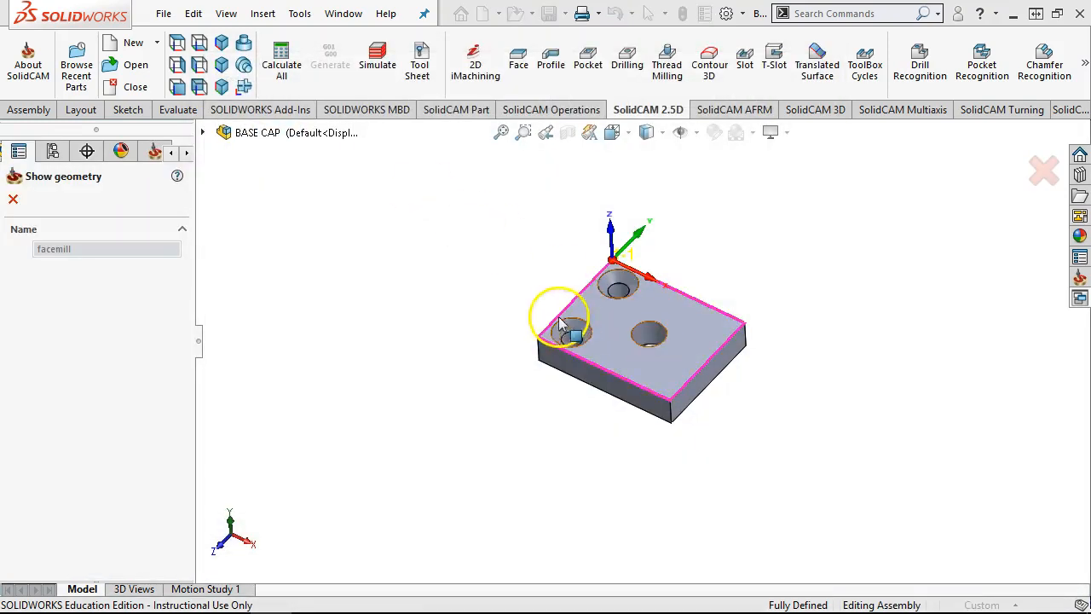
{"action": "left_click", "coordinate": [13, 201]}
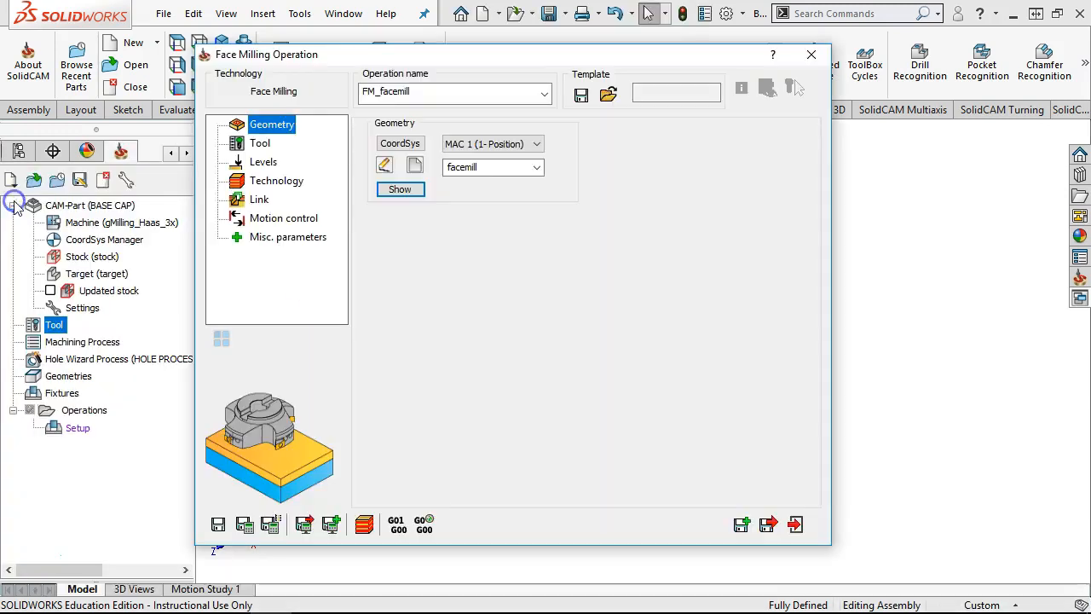
Assign the 0.25 inch end mill, tool 1, to the face milling operation
{"action": "left_click", "coordinate": [260, 144]}
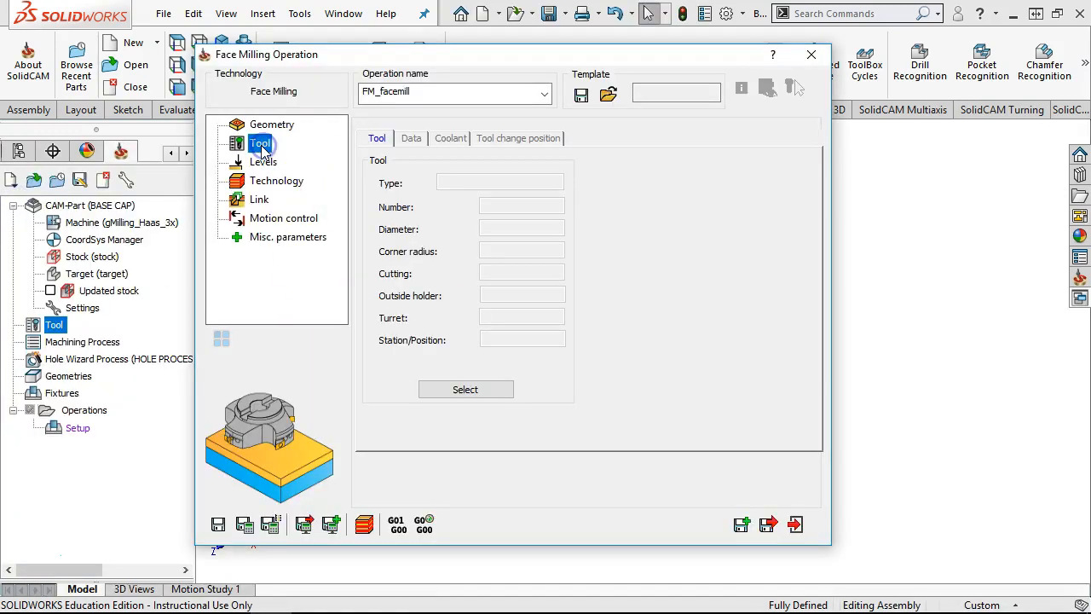
{"action": "left_click", "coordinate": [464, 389]}
{"action": "left_click", "coordinate": [357, 199]}
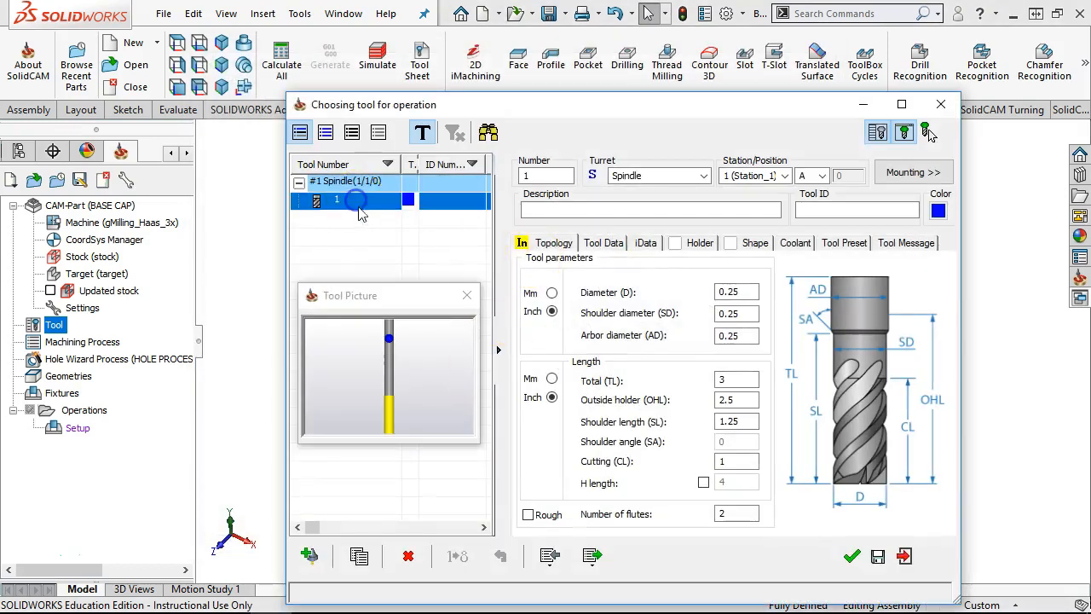
{"action": "left_click", "coordinate": [851, 556]}
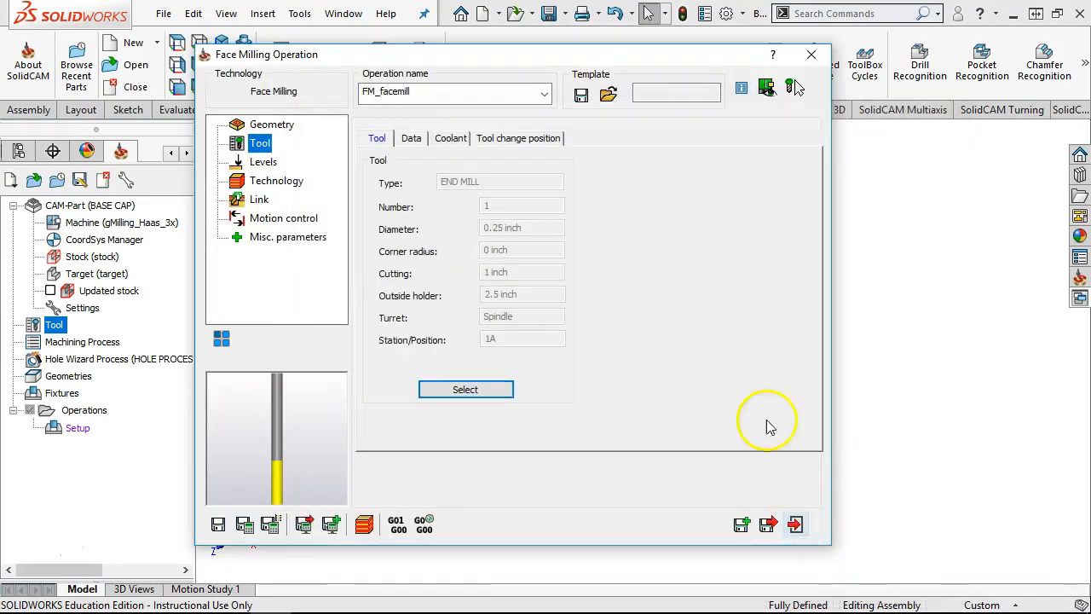
Review the operation's feed and spin data, coolant, tool change position and milling levels
{"action": "left_click", "coordinate": [412, 138]}
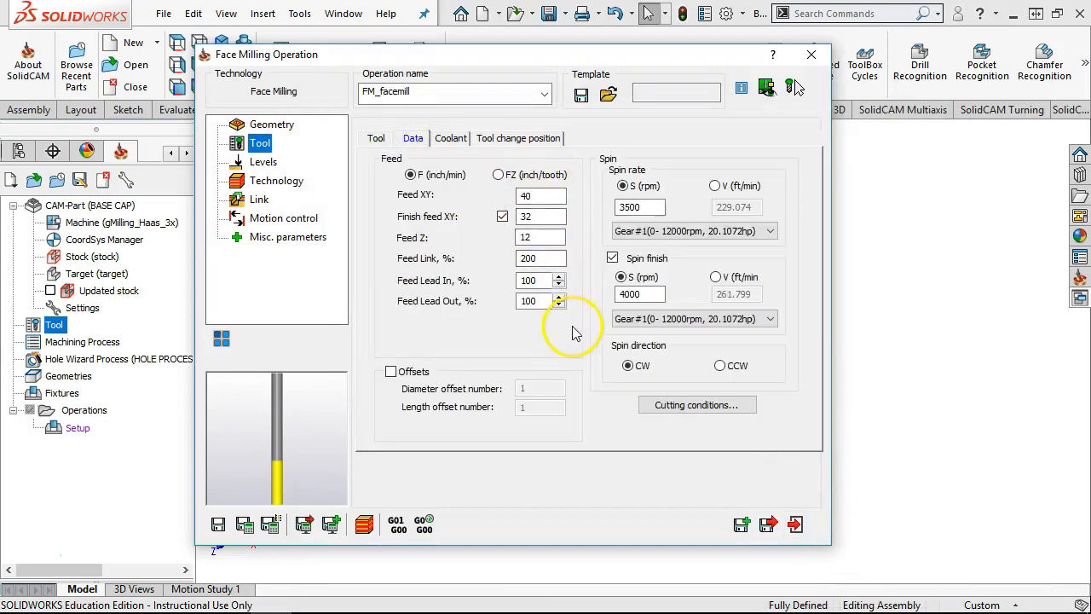
{"action": "left_click", "coordinate": [451, 138]}
{"action": "left_click", "coordinate": [522, 143]}
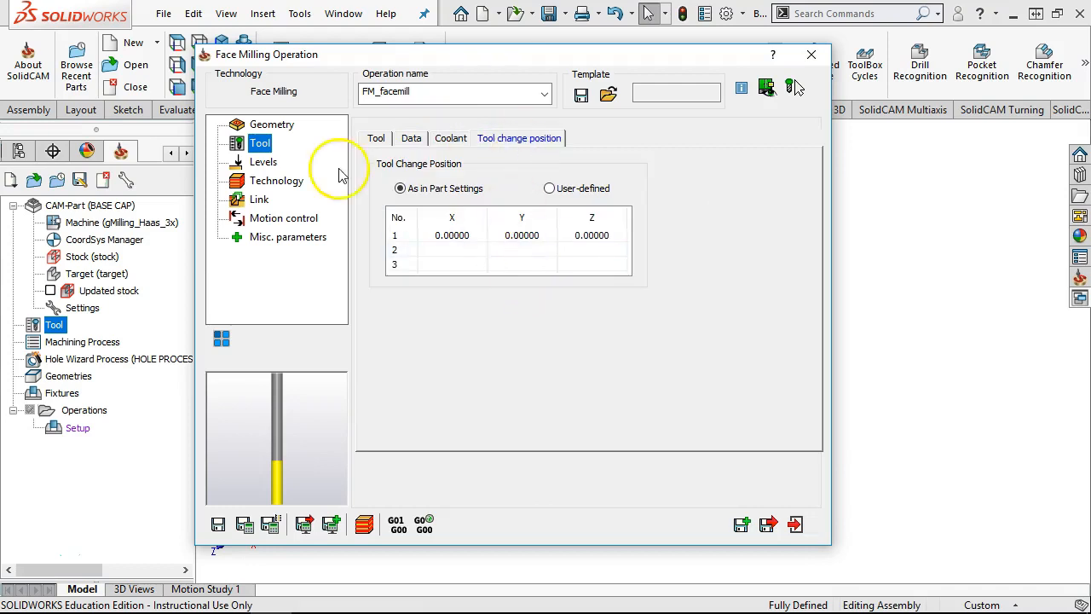
{"action": "left_click", "coordinate": [264, 162]}
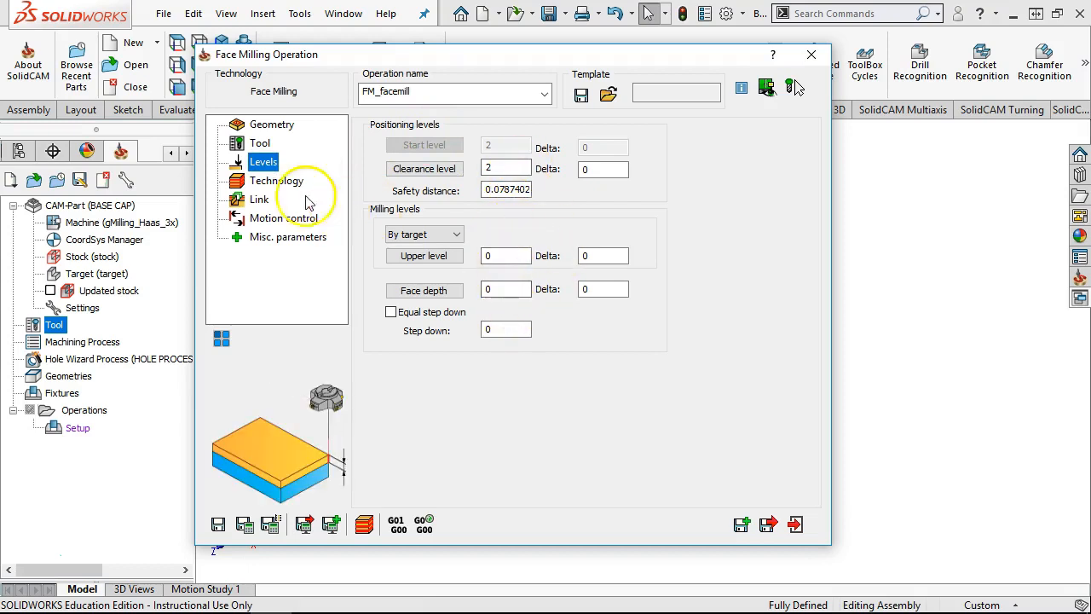
Switch the face milling technology to Contour, try the Sharp corner style and set the corner back to None
{"action": "left_click", "coordinate": [279, 182]}
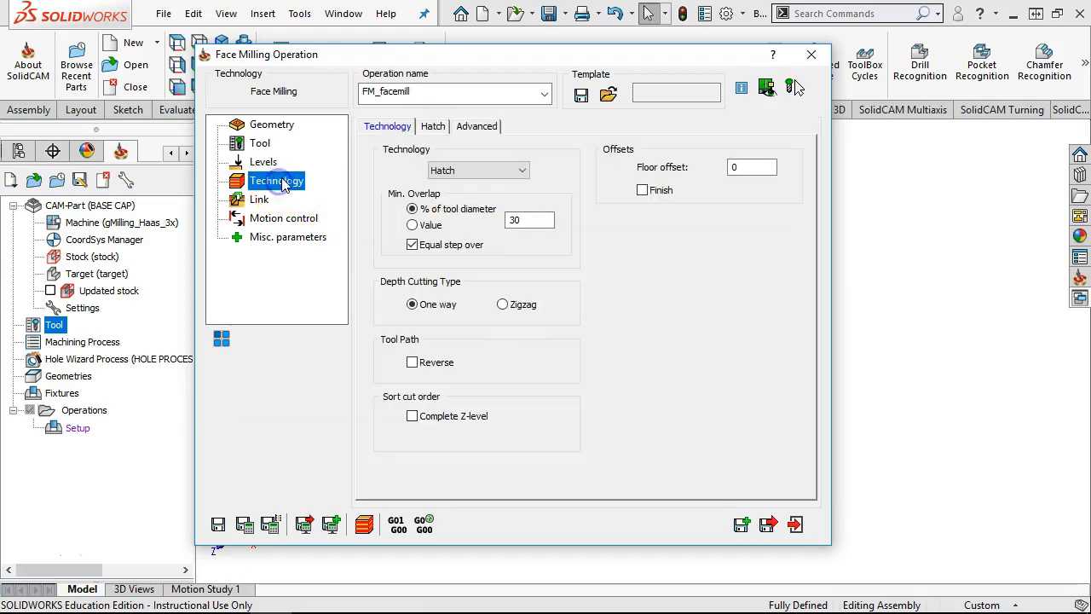
{"action": "left_click", "coordinate": [442, 171]}
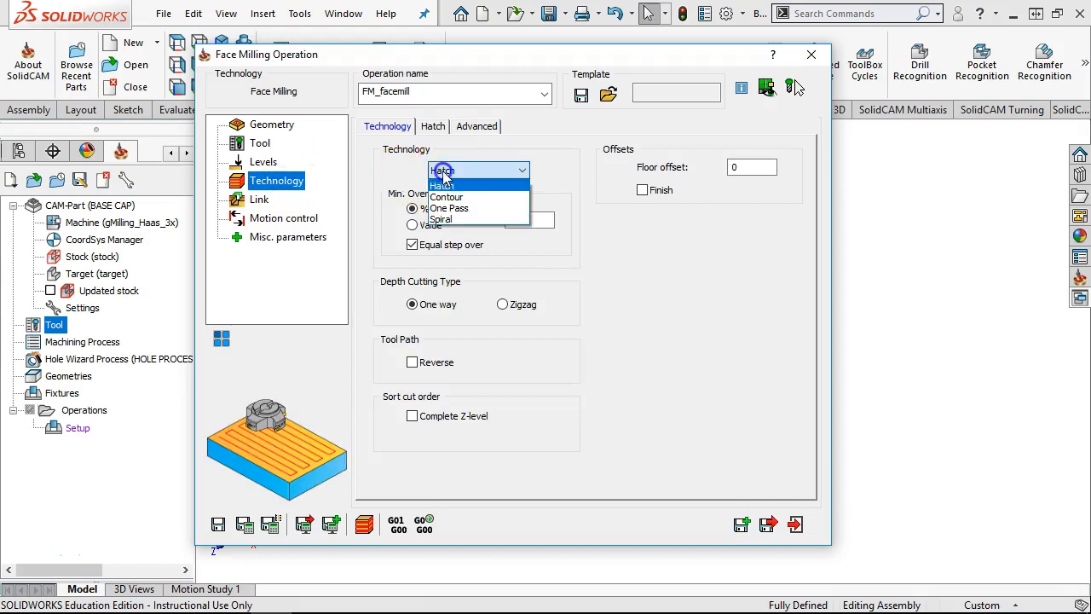
{"action": "left_click", "coordinate": [486, 198]}
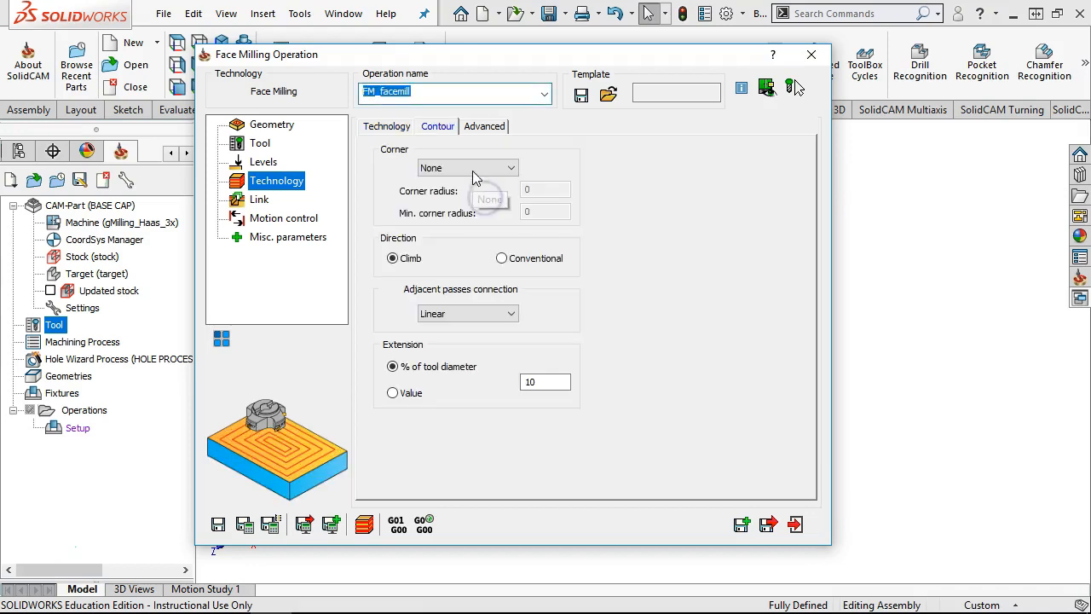
{"action": "left_click", "coordinate": [473, 169]}
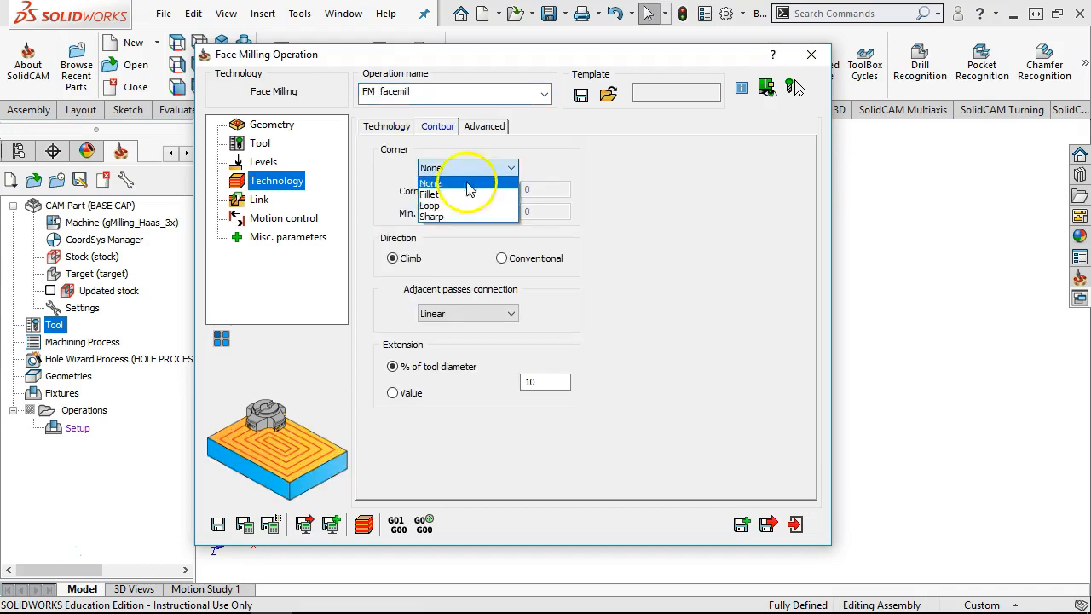
{"action": "left_click", "coordinate": [473, 169]}
{"action": "left_click", "coordinate": [473, 170]}
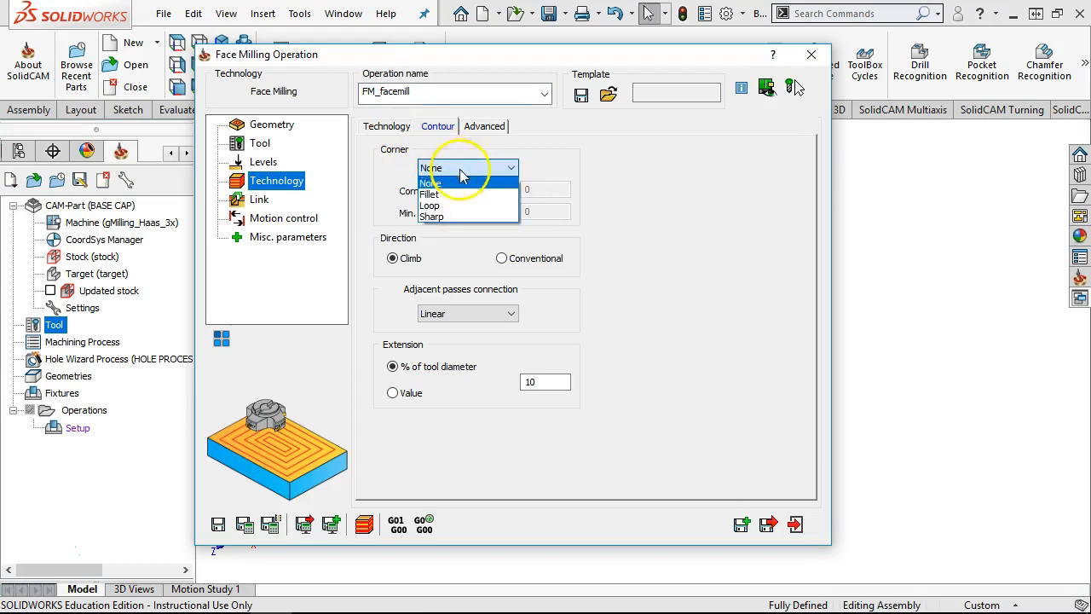
{"action": "left_click", "coordinate": [476, 211]}
{"action": "left_click", "coordinate": [475, 175]}
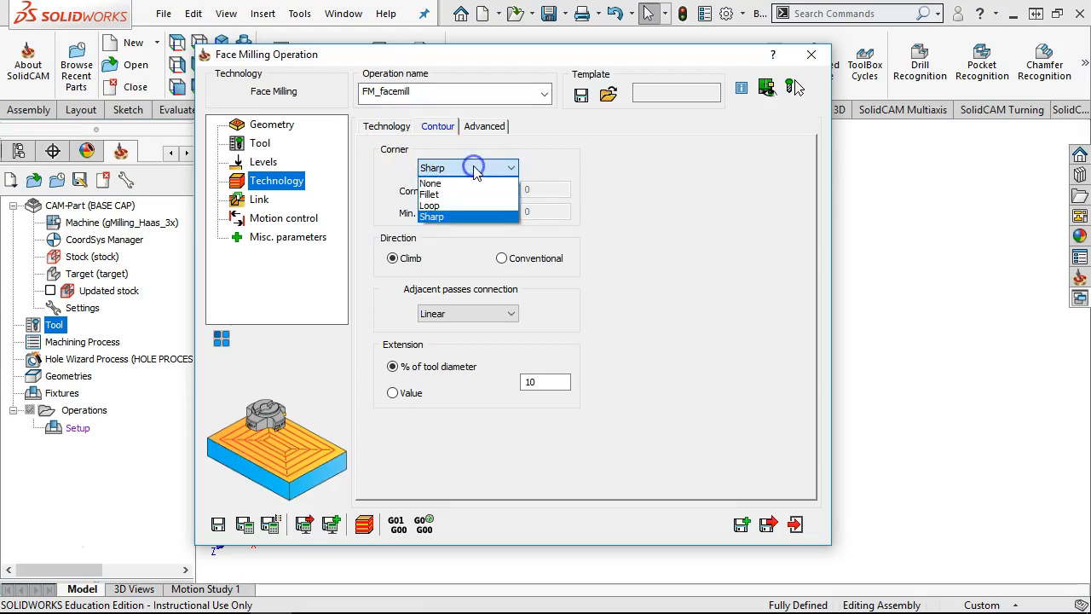
{"action": "left_click", "coordinate": [465, 185]}
{"action": "left_click", "coordinate": [467, 164]}
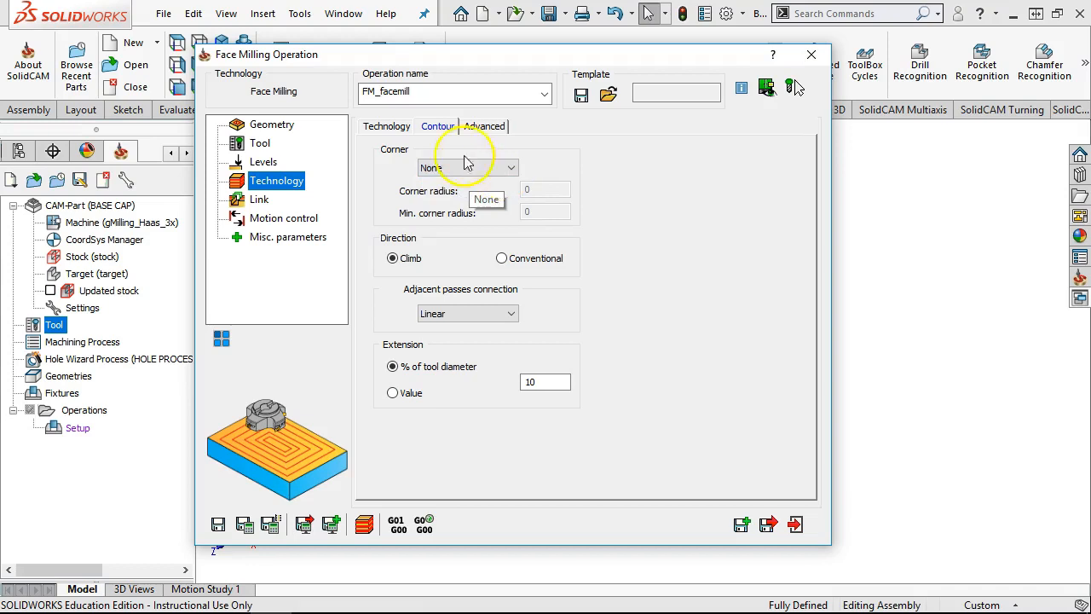
Try the One Pass technology and set the face milling technology to Spiral
{"action": "left_click", "coordinate": [388, 127]}
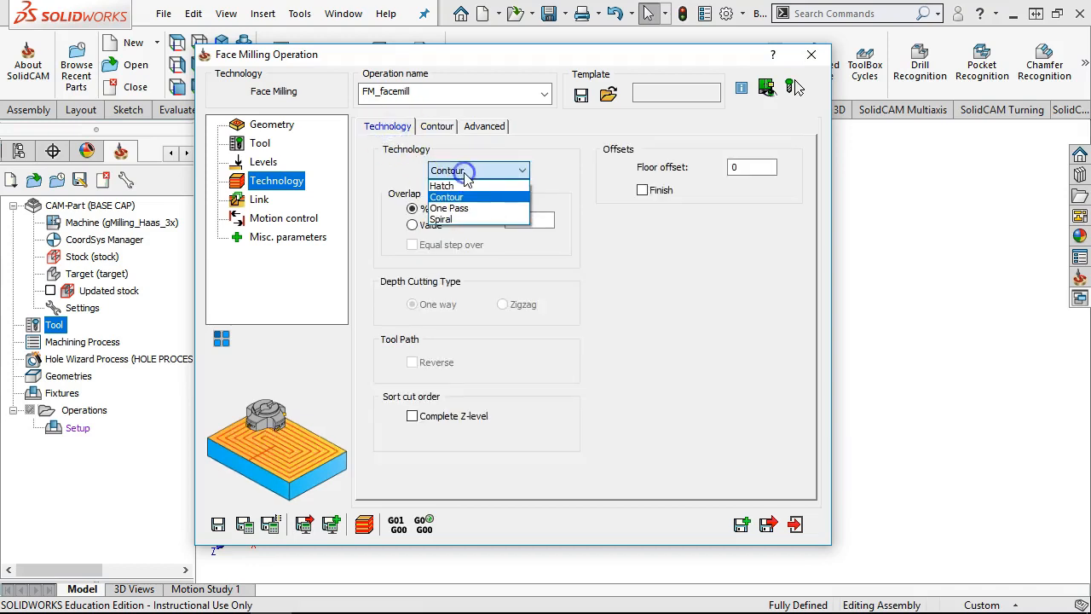
{"action": "left_click", "coordinate": [459, 208]}
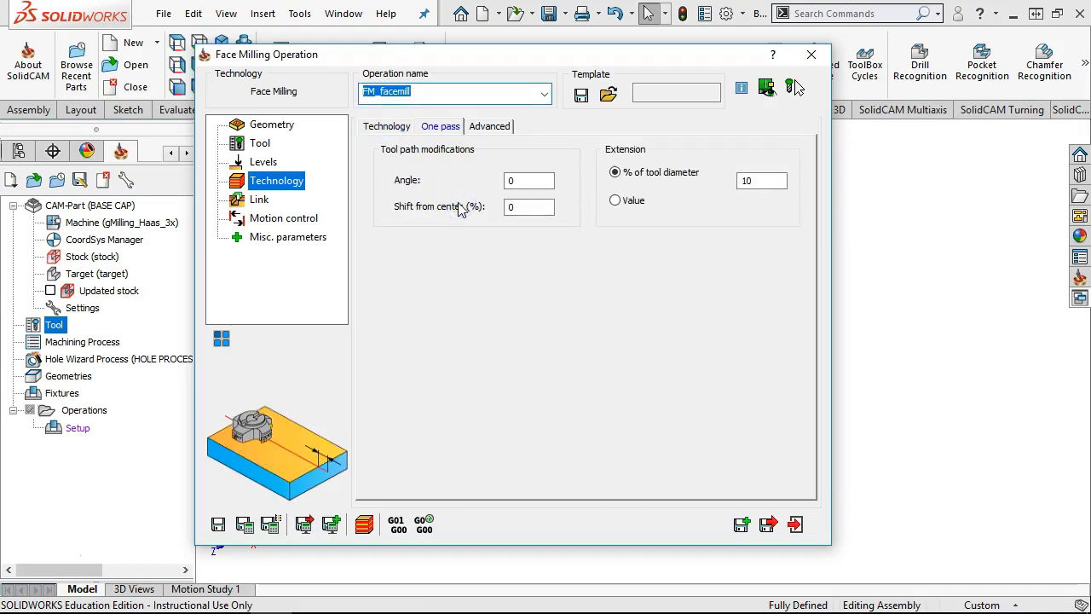
{"action": "left_click", "coordinate": [439, 170]}
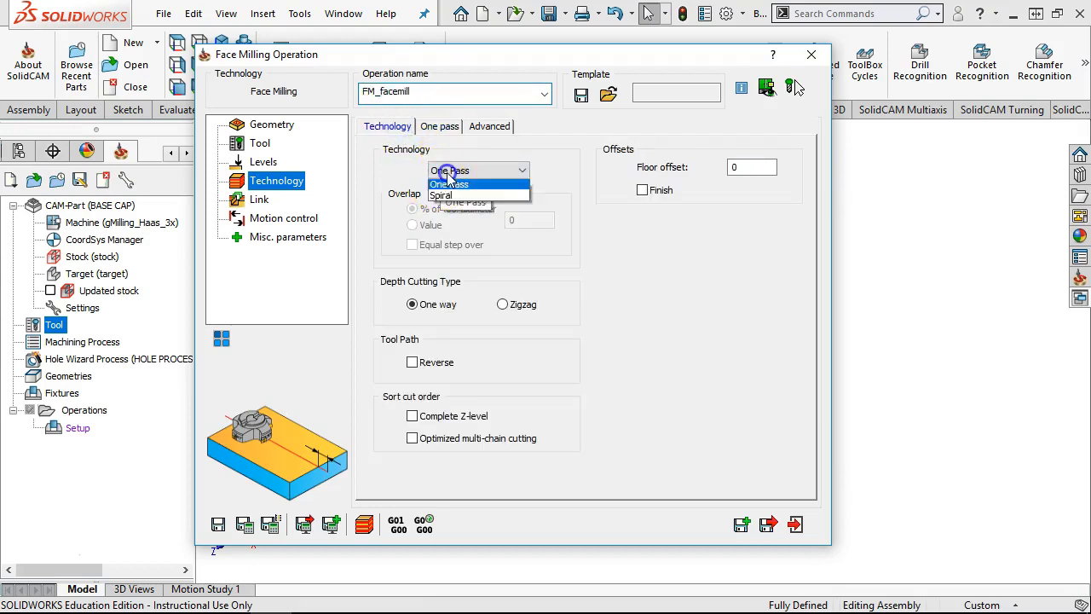
{"action": "left_click", "coordinate": [454, 220]}
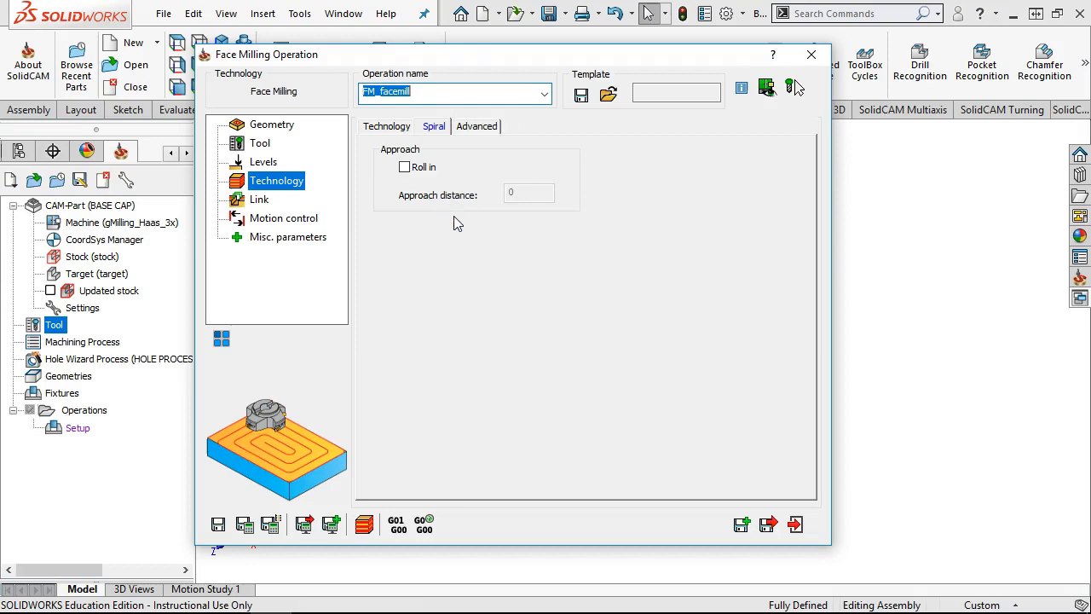
Review the advanced, link, motion control and miscellaneous parameters, keep the lead in at None, and save and exit the operation
{"action": "left_click", "coordinate": [482, 131]}
{"action": "left_click", "coordinate": [259, 199]}
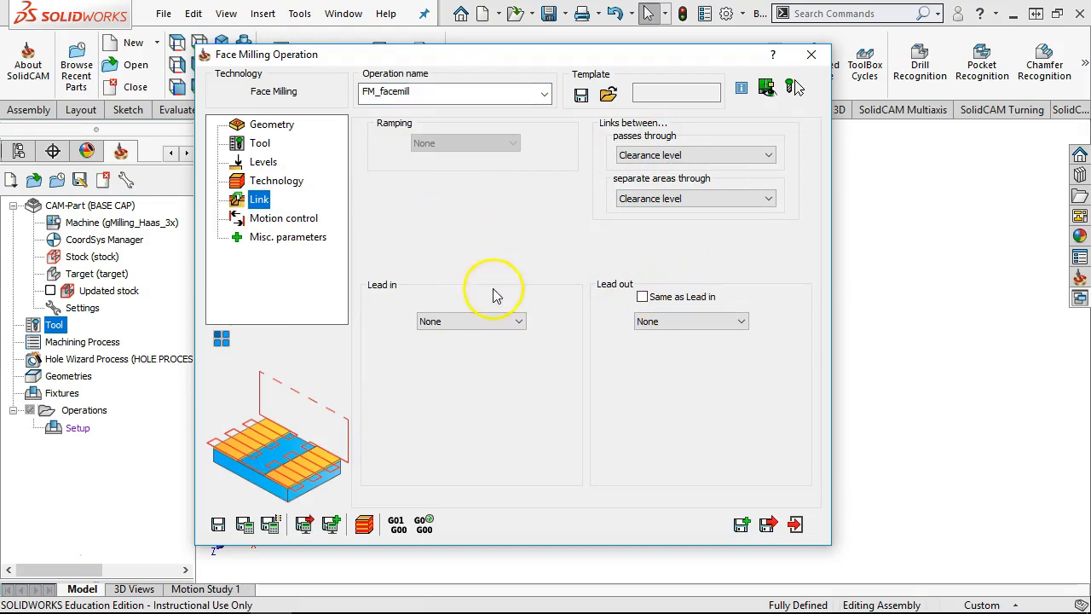
{"action": "left_click", "coordinate": [517, 322]}
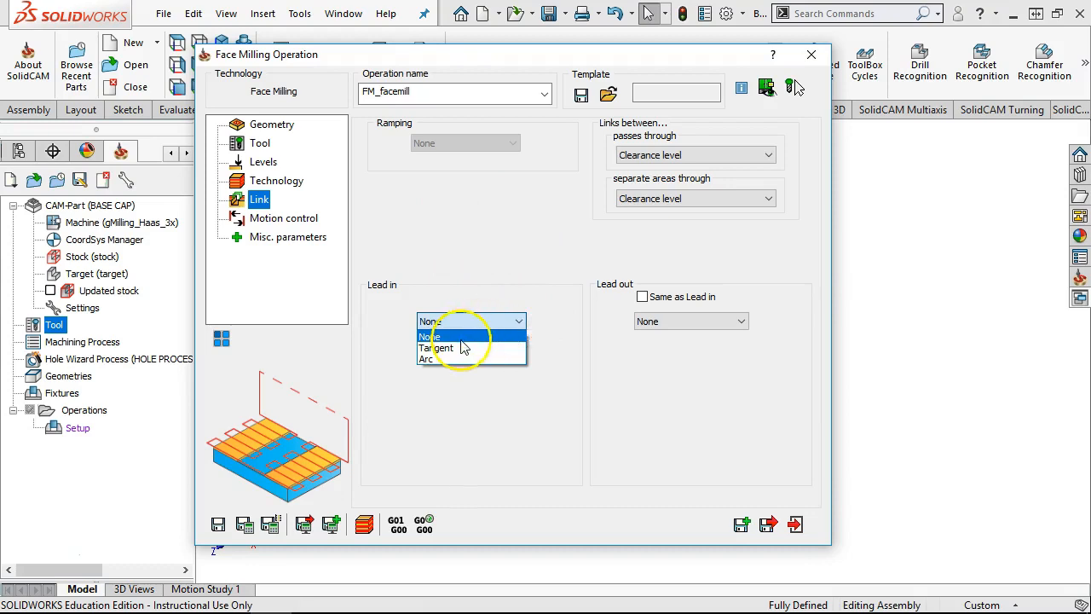
{"action": "left_click", "coordinate": [473, 340]}
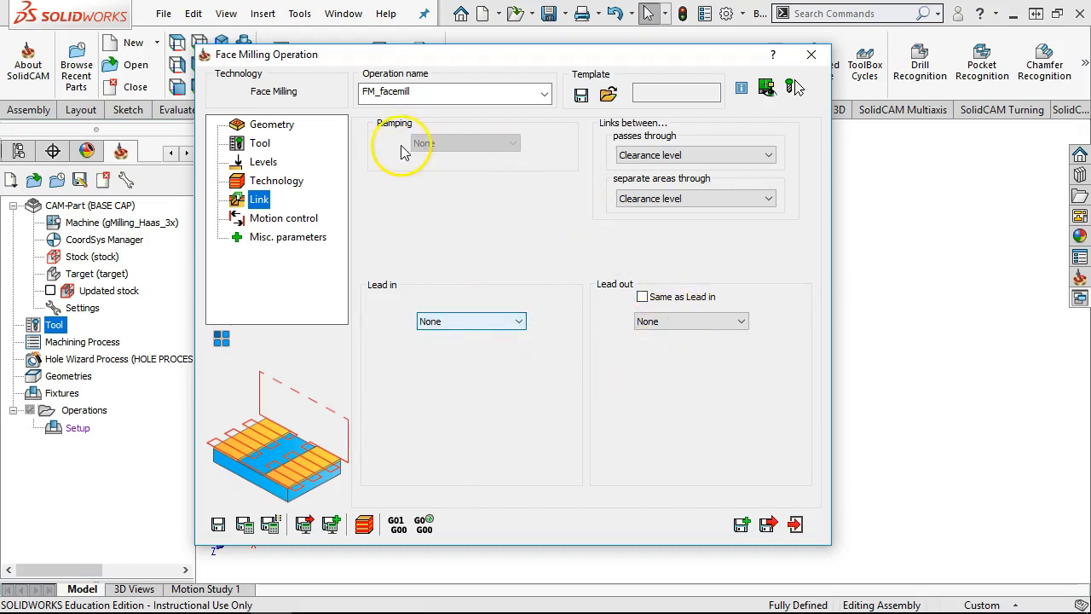
{"action": "left_click", "coordinate": [285, 220]}
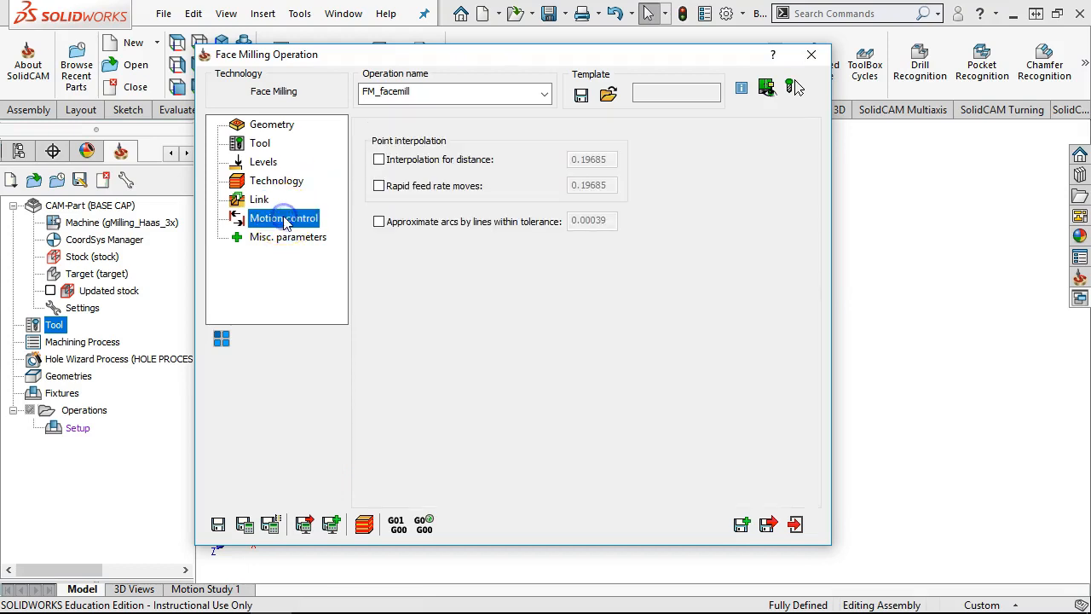
{"action": "left_click", "coordinate": [286, 239]}
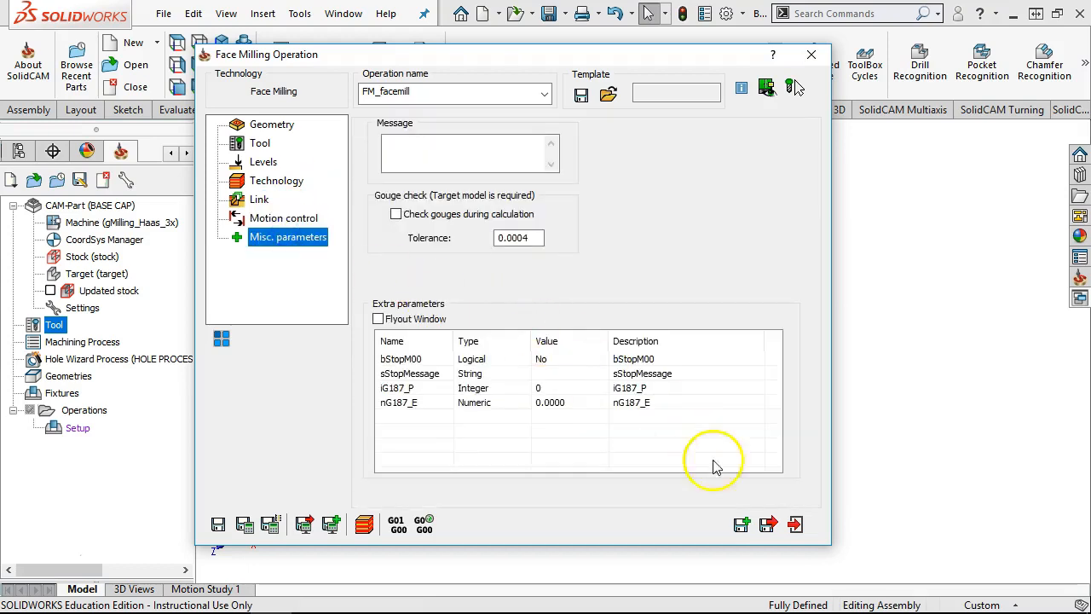
{"action": "left_click", "coordinate": [769, 524]}
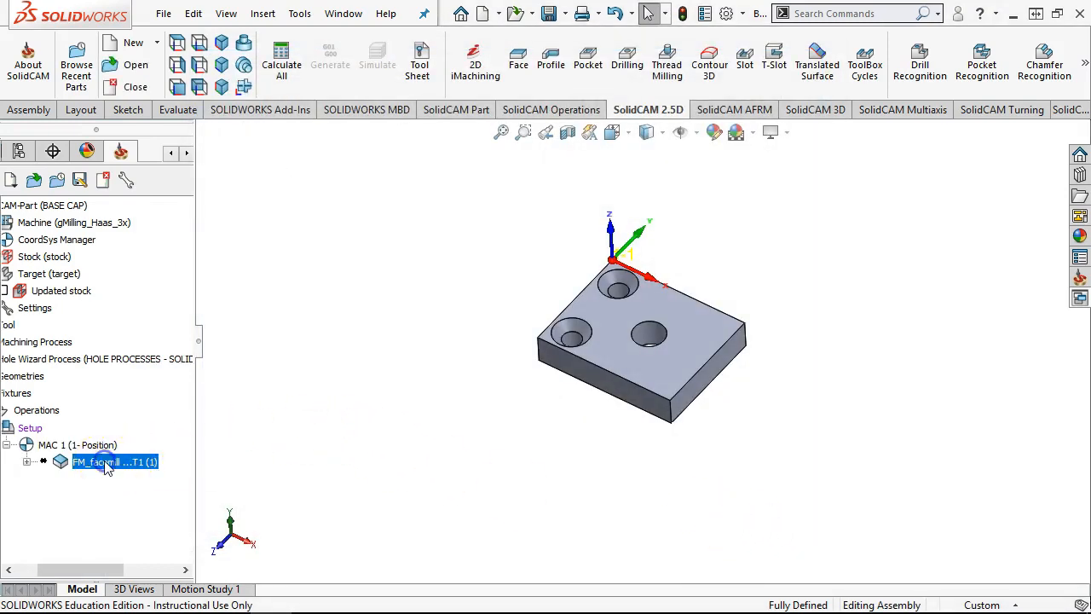
{"action": "left_click", "coordinate": [312, 408]}
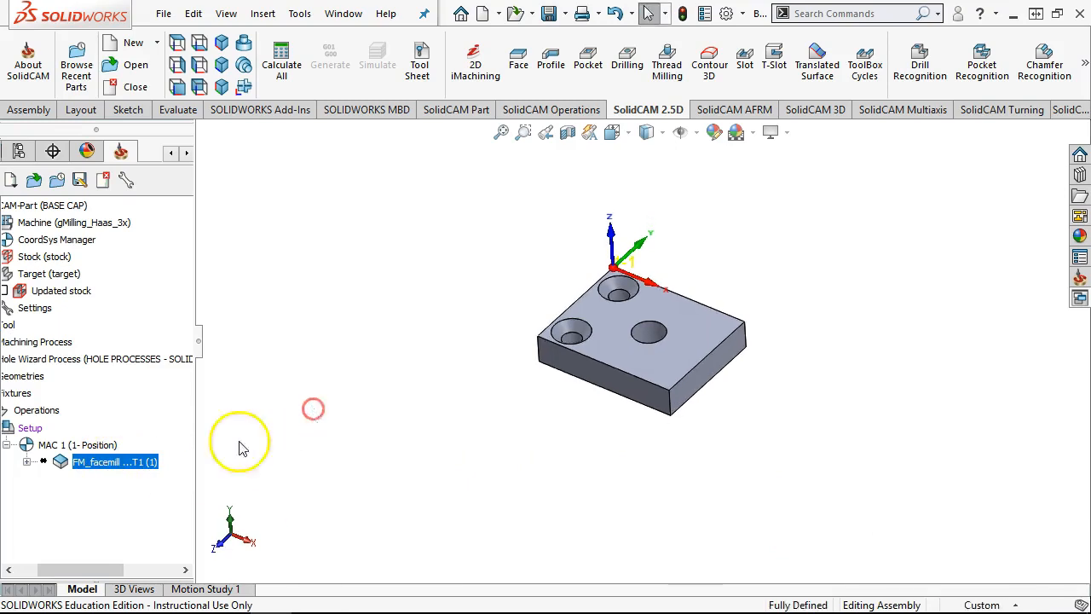
{"action": "right_click", "coordinate": [128, 465]}
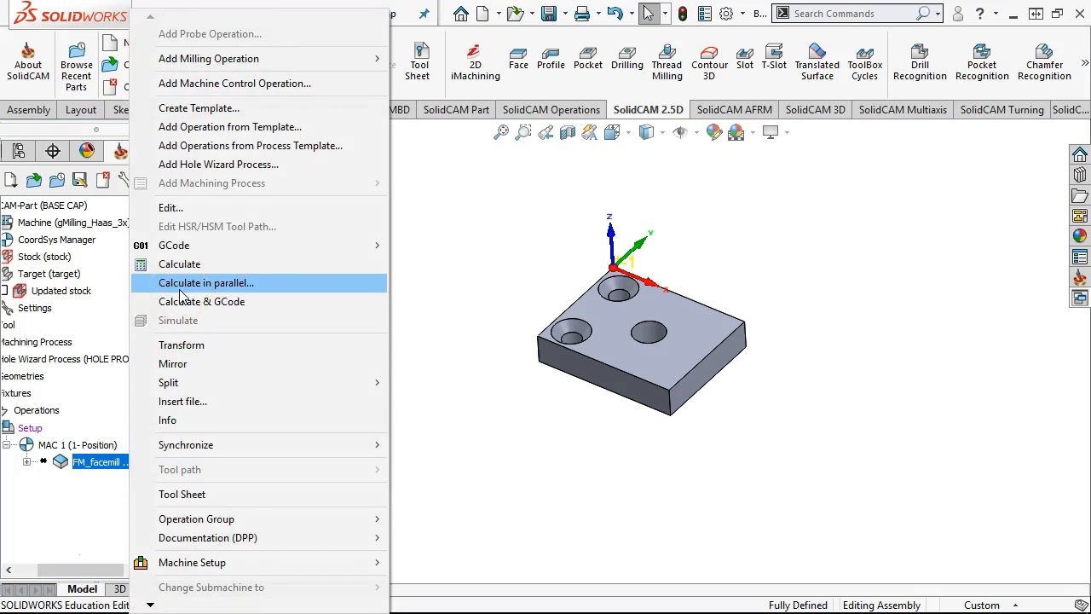
{"action": "left_click", "coordinate": [644, 495]}
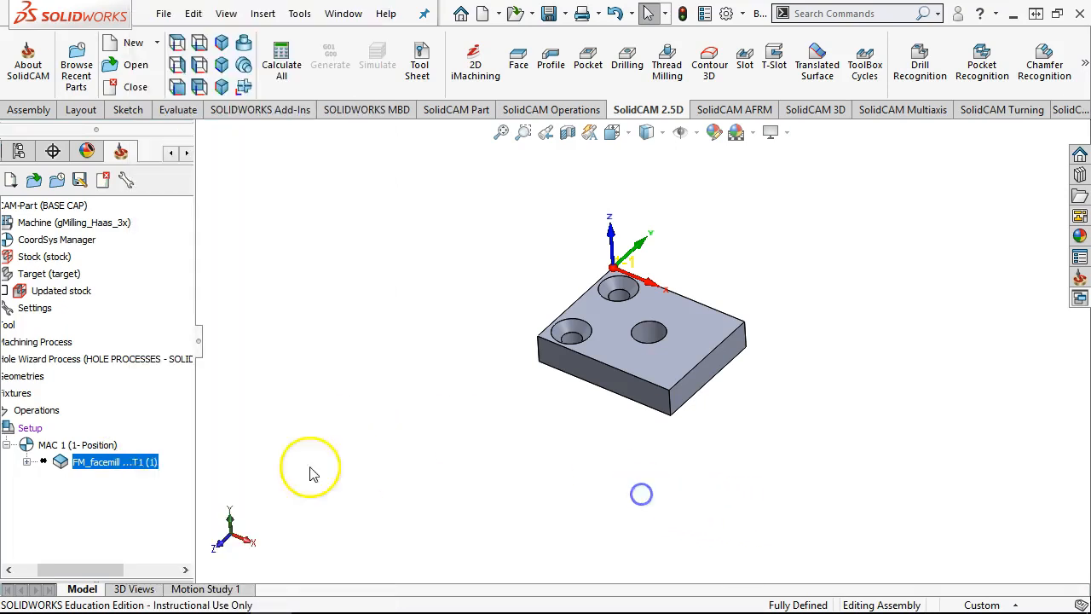
Reopen the FM_facemill operation for editing, save and calculate its toolpath, and exit to view the toolpath on the plate
{"action": "right_click", "coordinate": [84, 460]}
{"action": "left_click", "coordinate": [128, 207]}
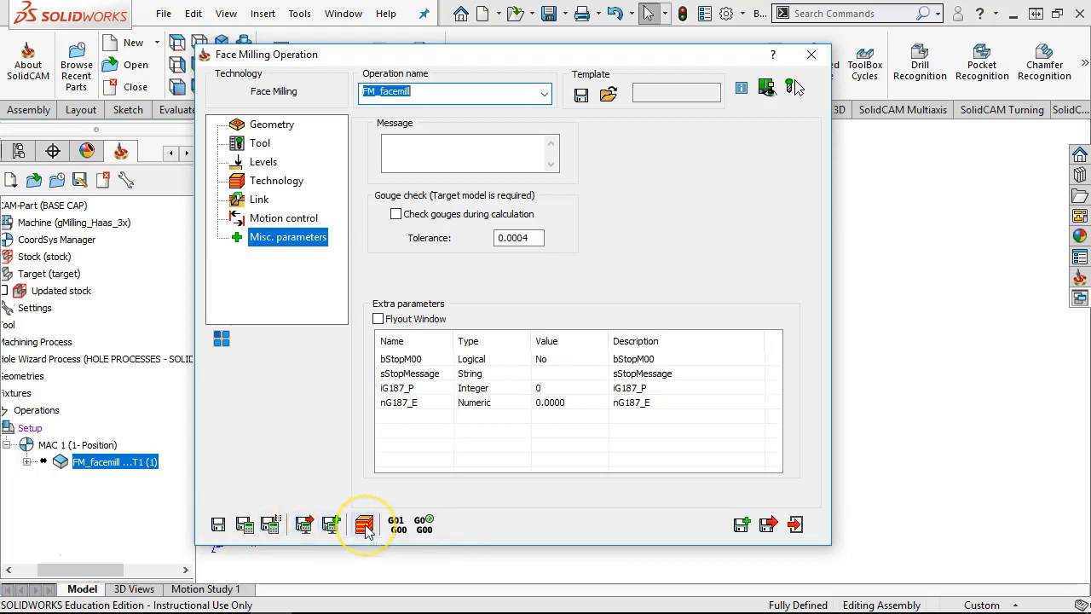
{"action": "left_click", "coordinate": [413, 530]}
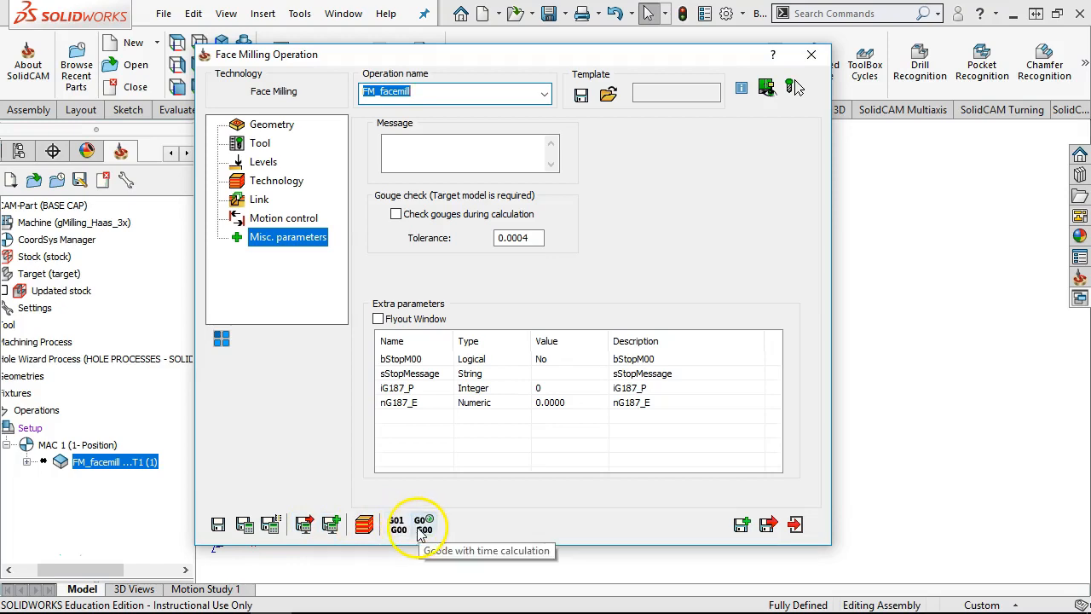
{"action": "left_click", "coordinate": [246, 523]}
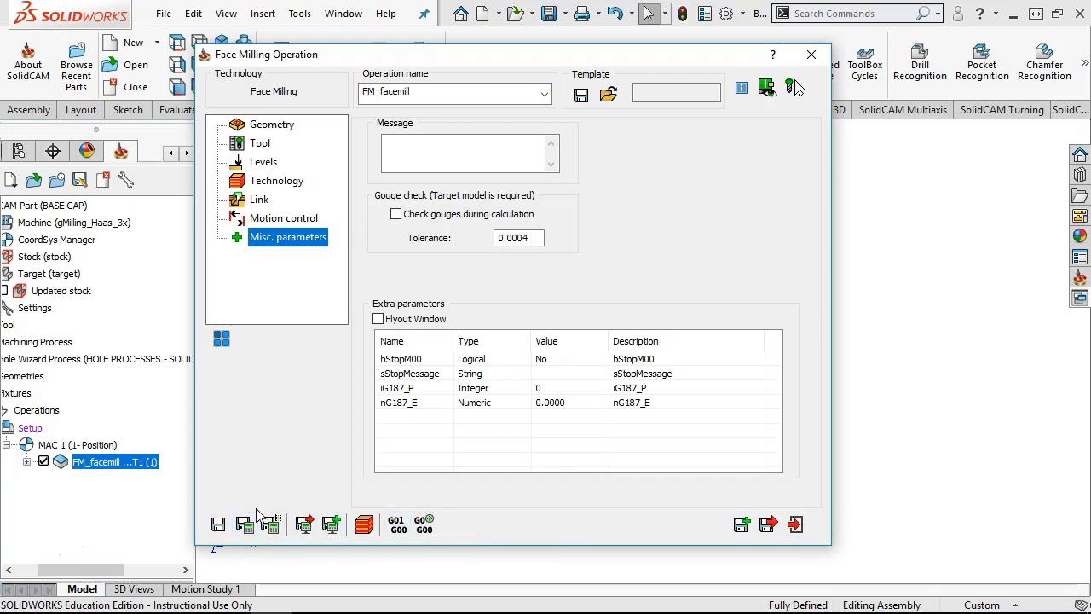
{"action": "left_click_drag", "start_coordinate": [657, 67], "coordinate": [630, 66]}
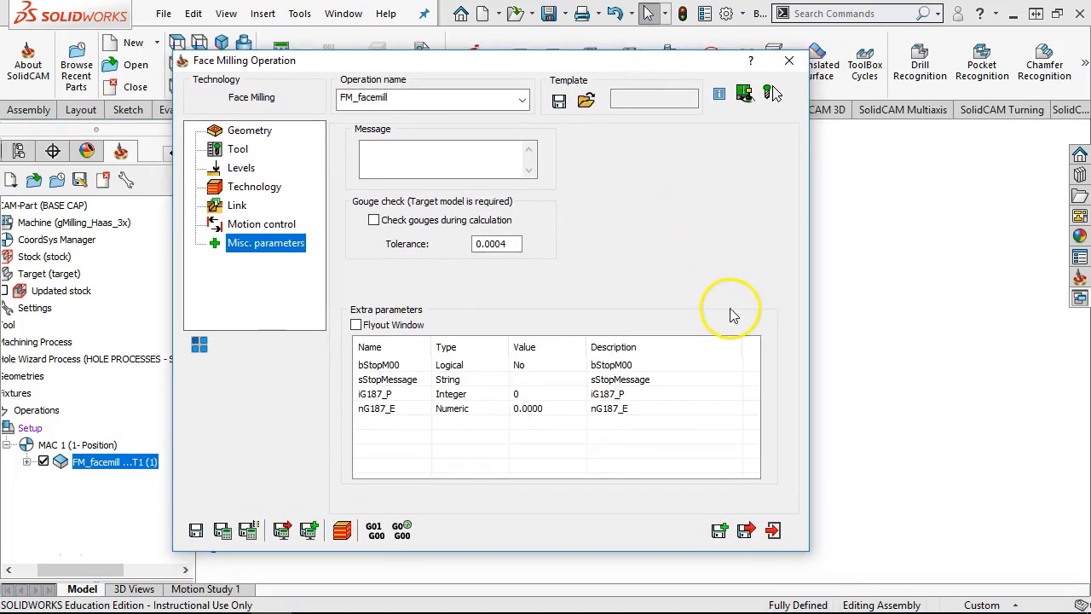
{"action": "left_click", "coordinate": [743, 531]}
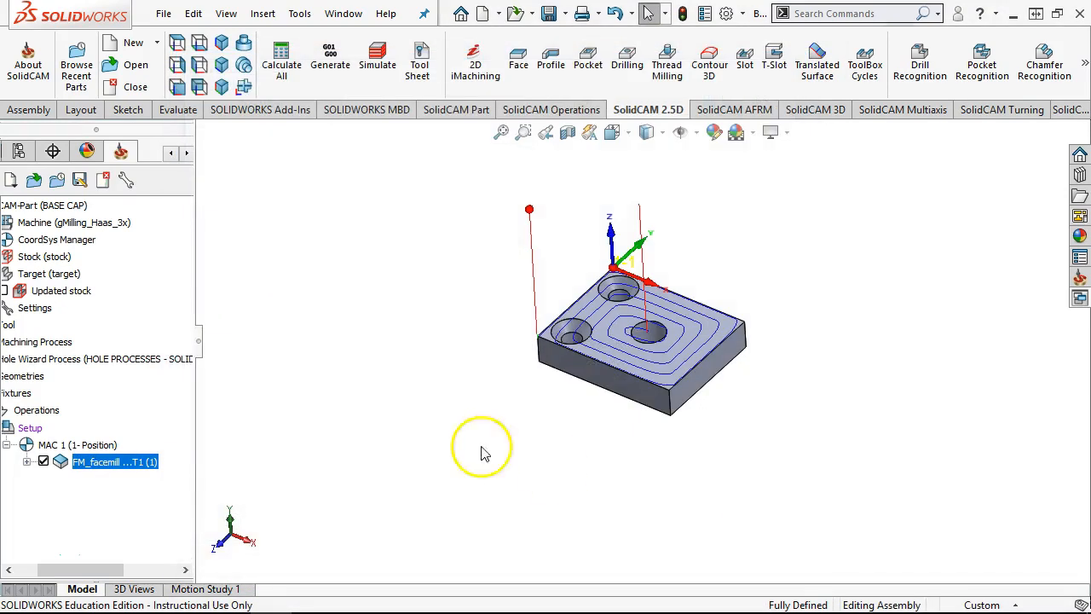
{"action": "scroll", "coordinate": [648, 358], "scroll_direction": "down", "scroll_amount": 3}
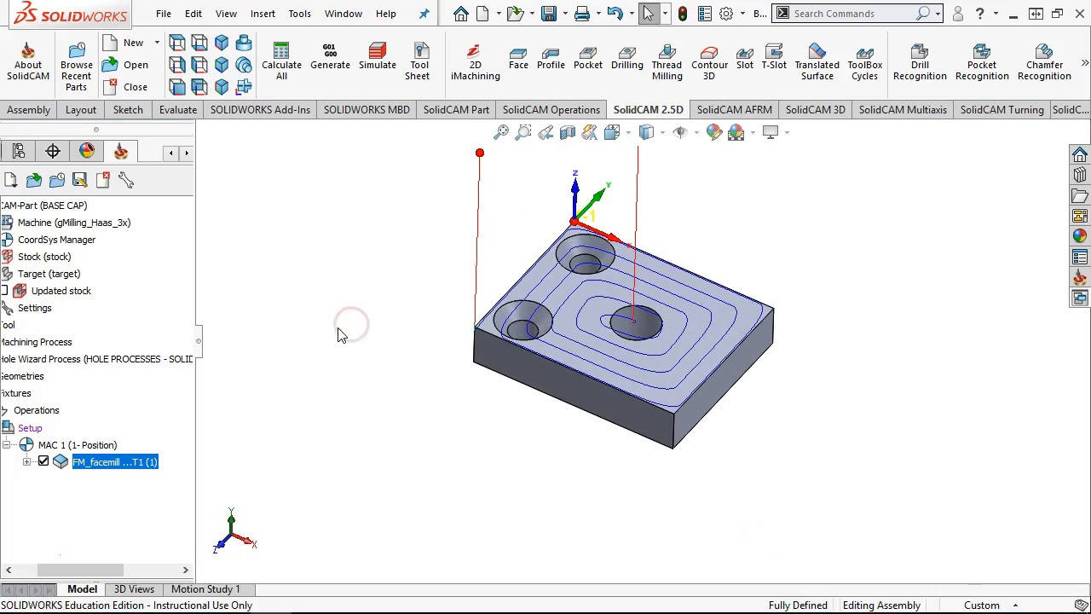
Try to create a Drill Recognition operation with the two countersunk holes picked as its geometry, and exit it without saving
{"action": "left_click", "coordinate": [108, 467]}
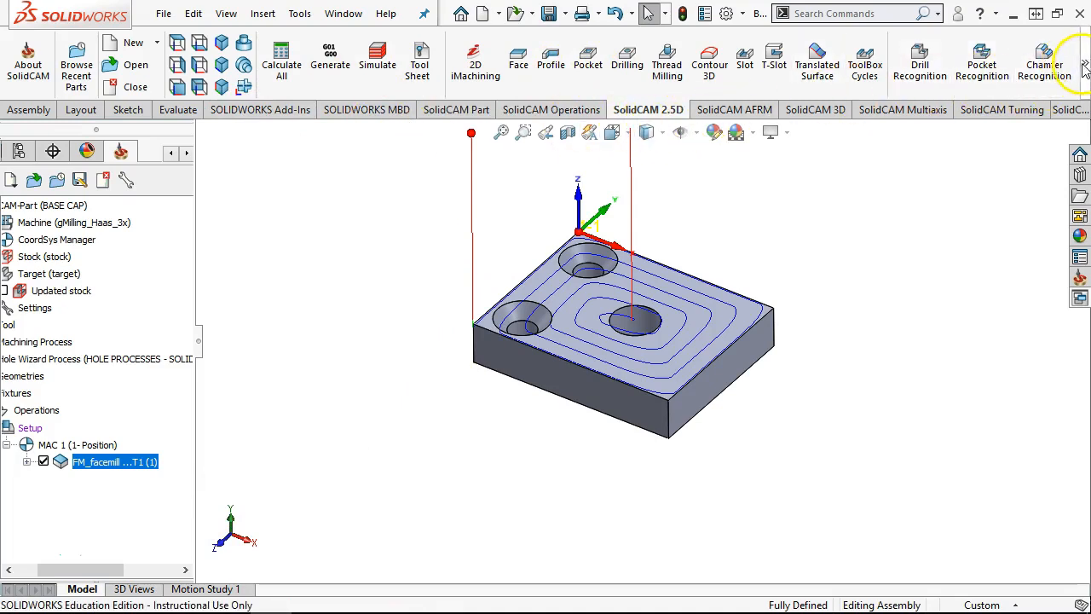
{"action": "left_click", "coordinate": [917, 58]}
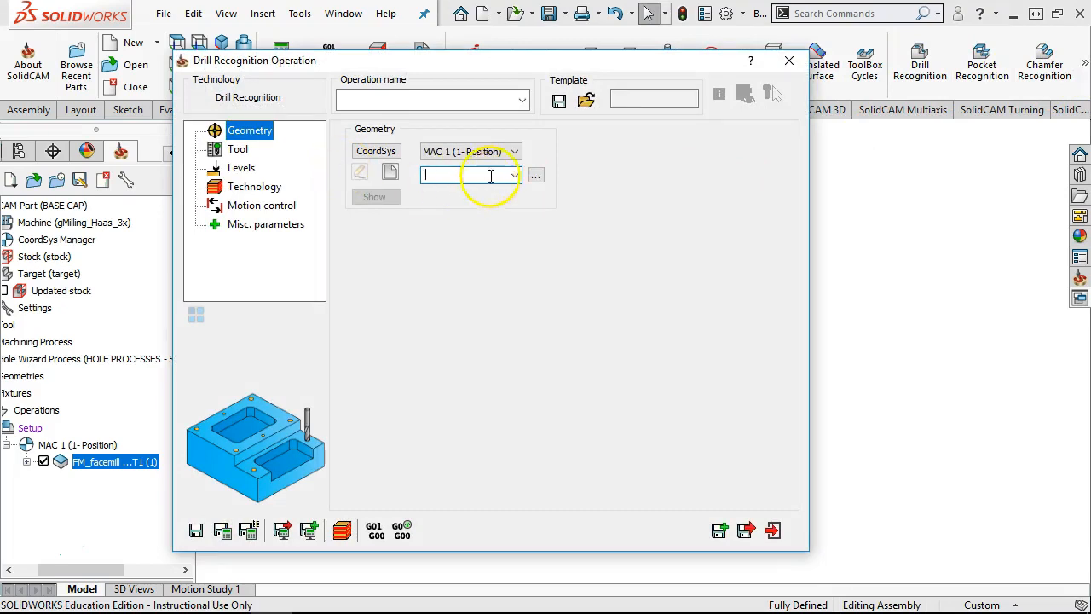
{"action": "left_click", "coordinate": [537, 176]}
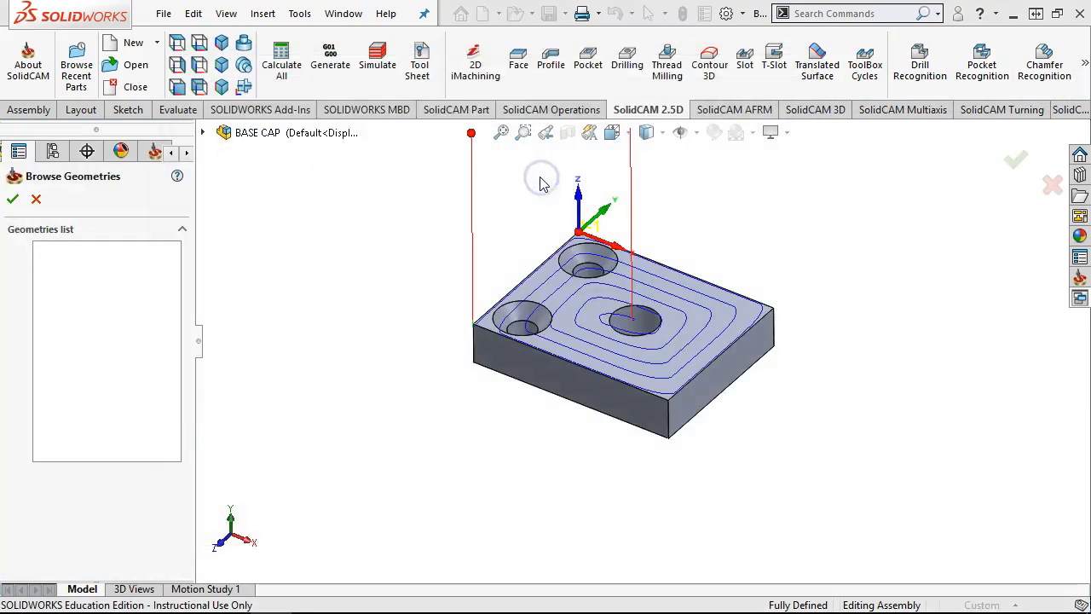
{"action": "left_click", "coordinate": [591, 252]}
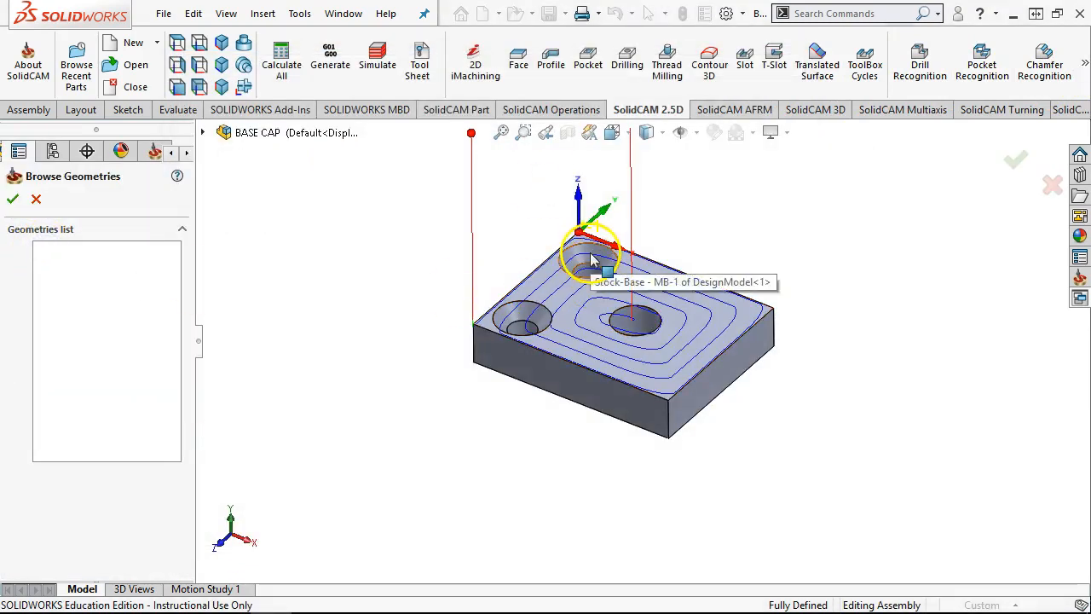
{"action": "left_click", "coordinate": [514, 308]}
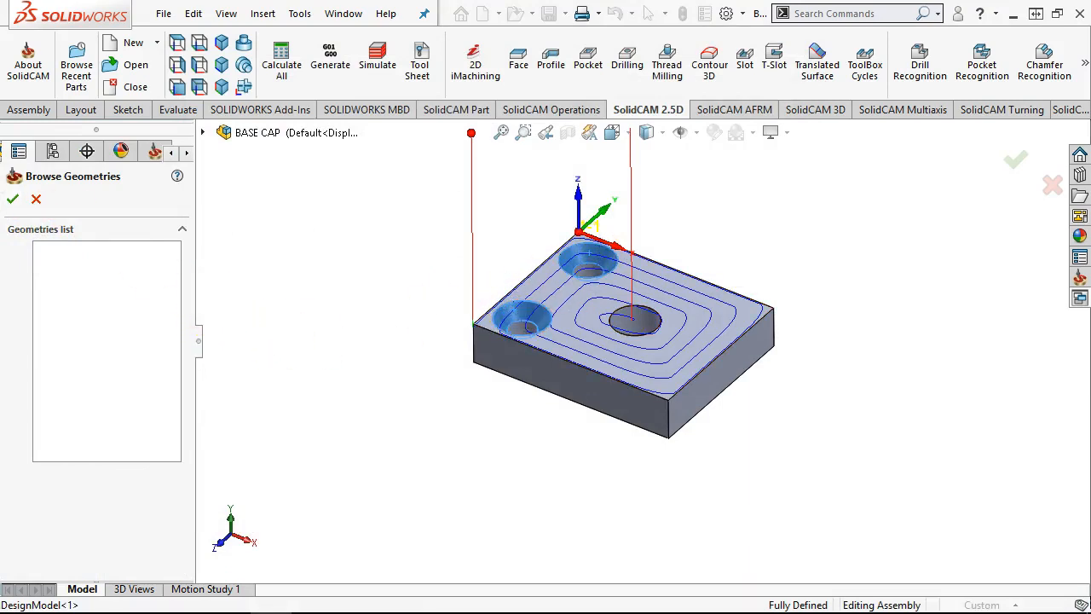
{"action": "left_click", "coordinate": [36, 247]}
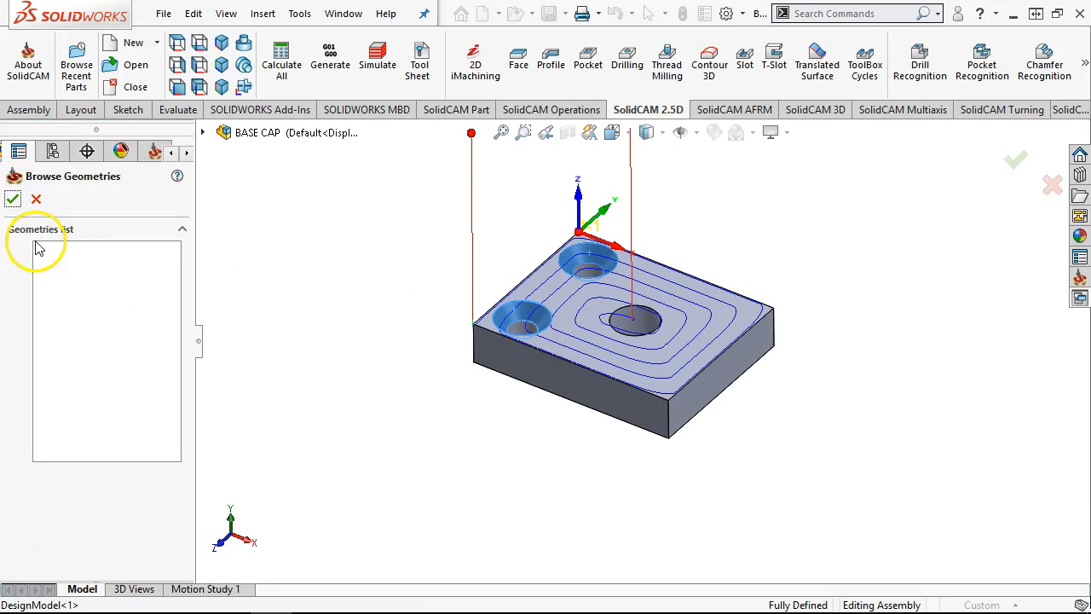
{"action": "left_click", "coordinate": [37, 199]}
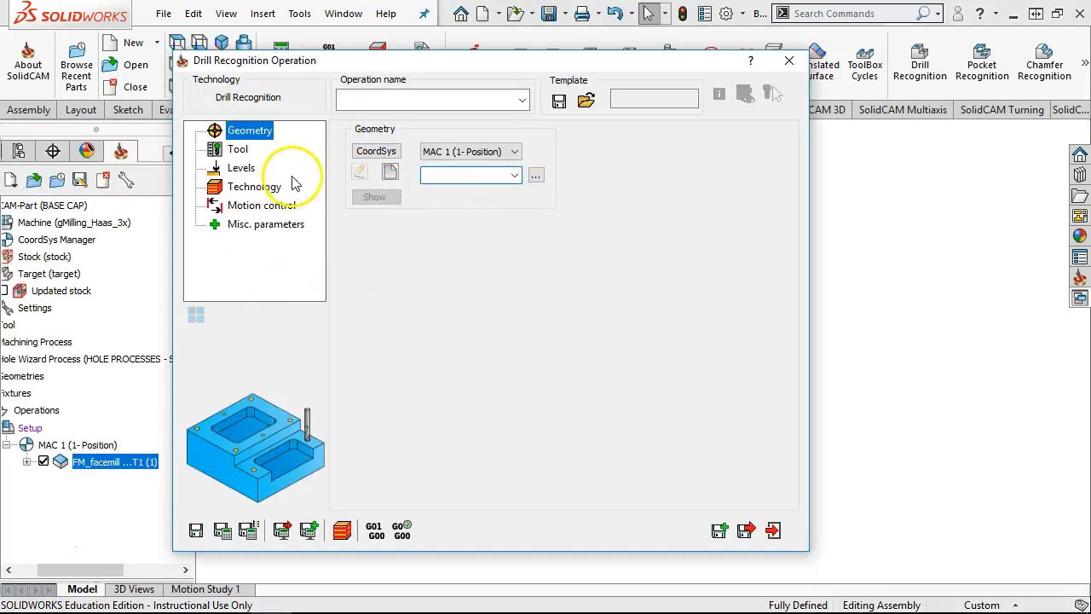
{"action": "left_click", "coordinate": [339, 299]}
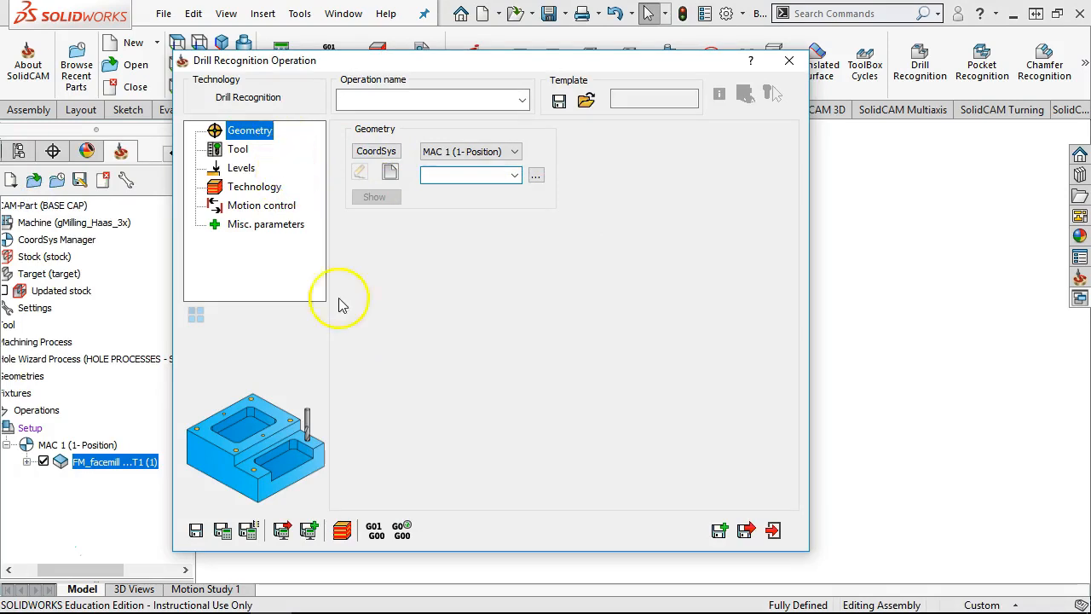
{"action": "left_click", "coordinate": [773, 529]}
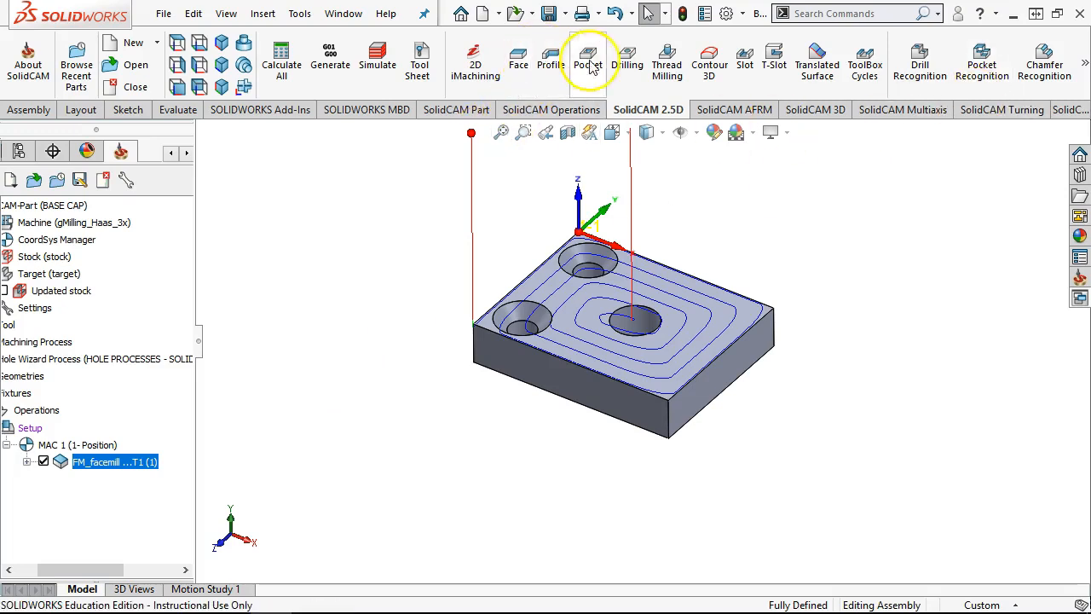
Try to define a Countersink Holes process with the Hole Wizard on the plate's two countersunk holes, and cancel it
{"action": "left_click", "coordinate": [1083, 65]}
{"action": "left_click", "coordinate": [1068, 137]}
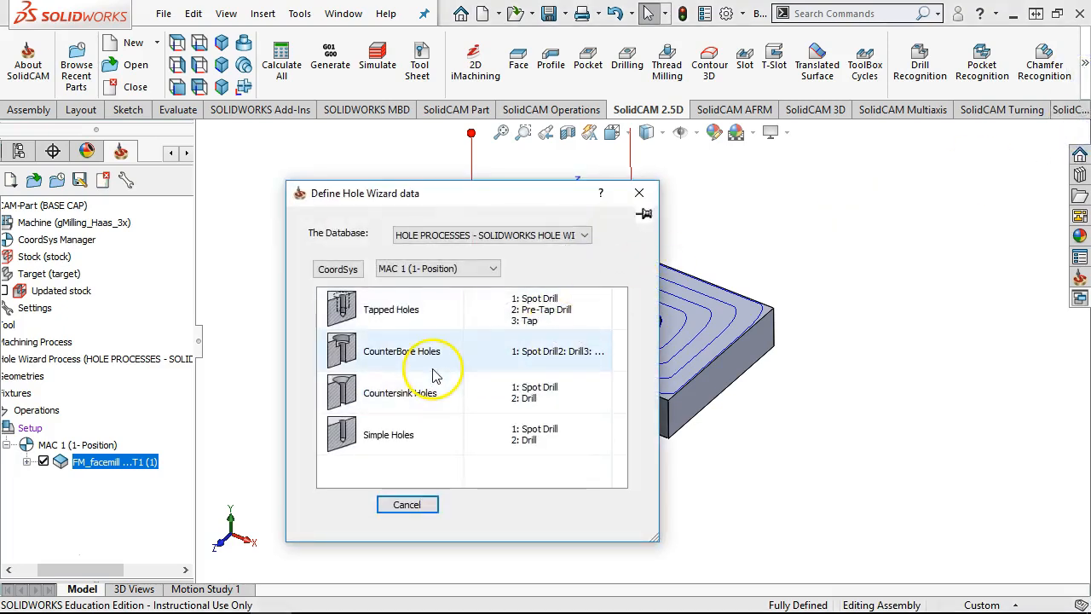
{"action": "left_click", "coordinate": [395, 397]}
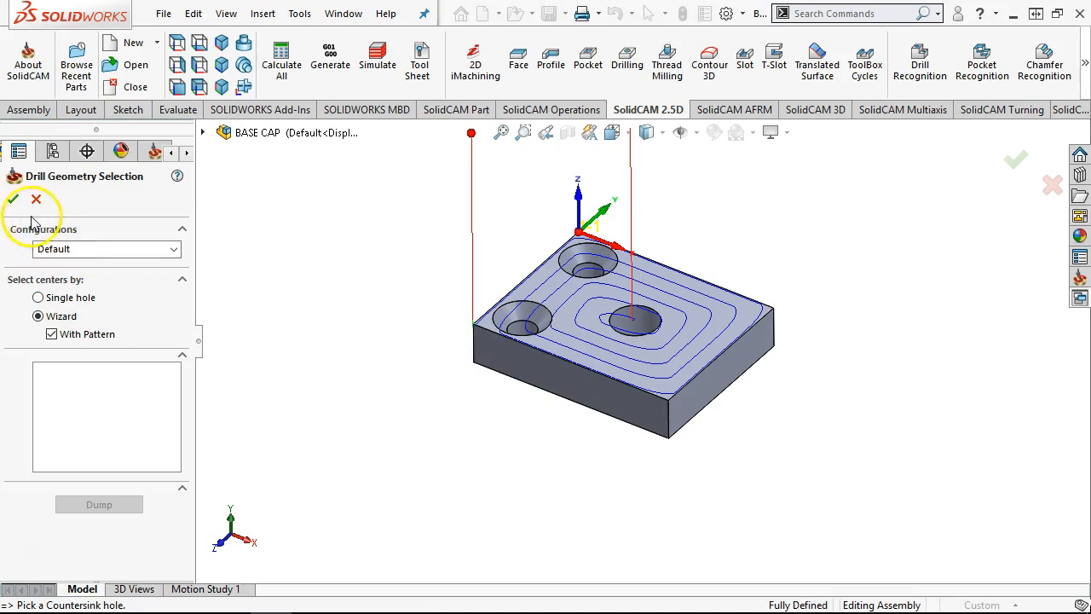
{"action": "left_click", "coordinate": [12, 199]}
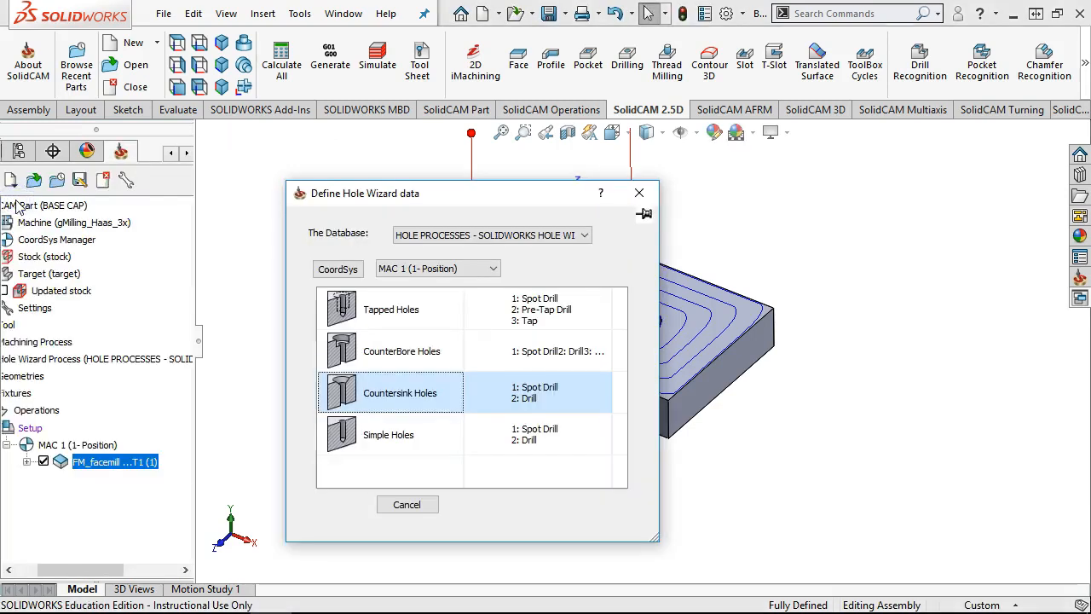
{"action": "left_click", "coordinate": [395, 402]}
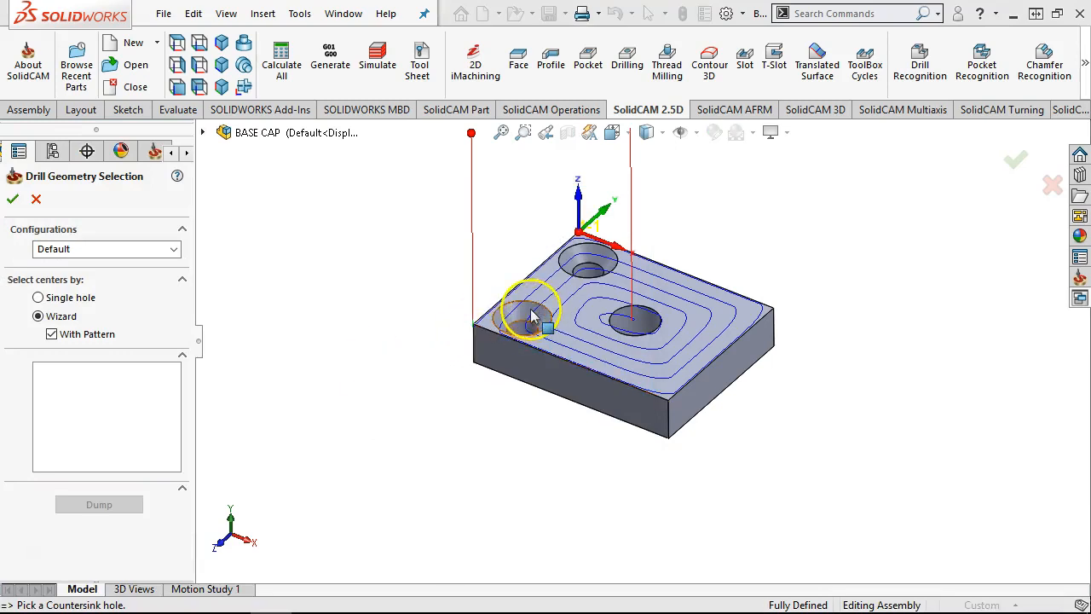
{"action": "left_click", "coordinate": [531, 317]}
{"action": "left_click", "coordinate": [593, 260]}
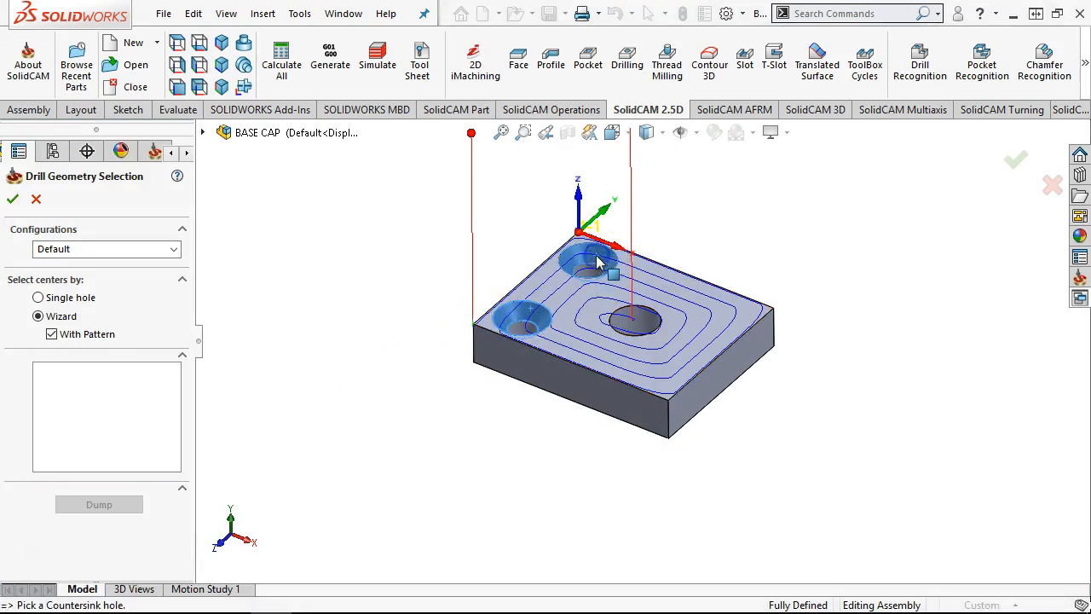
{"action": "left_click", "coordinate": [16, 198]}
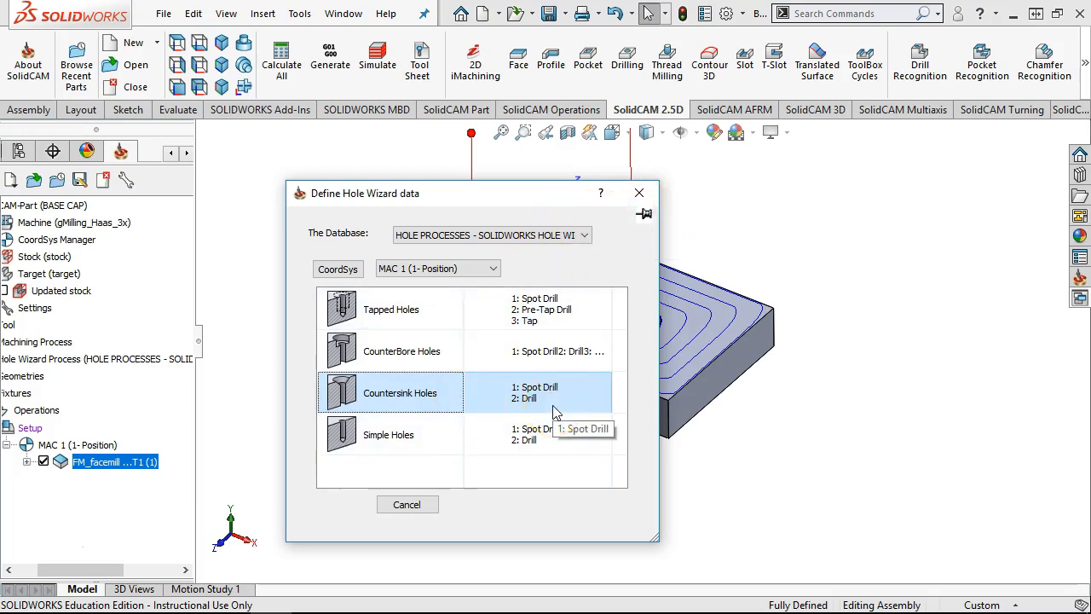
{"action": "left_click", "coordinate": [405, 504]}
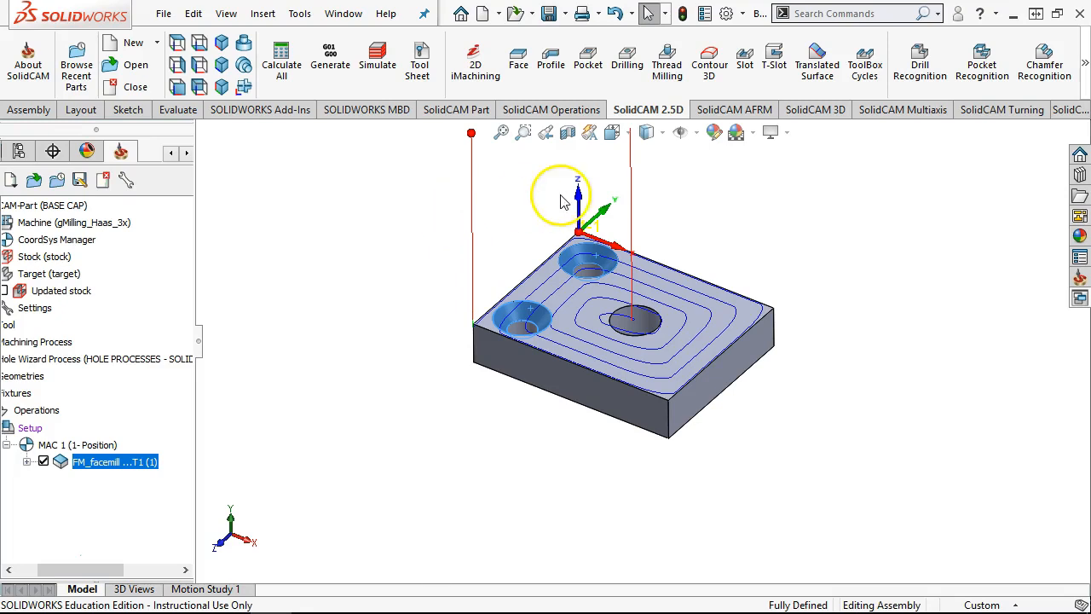
{"action": "right_click", "coordinate": [77, 447]}
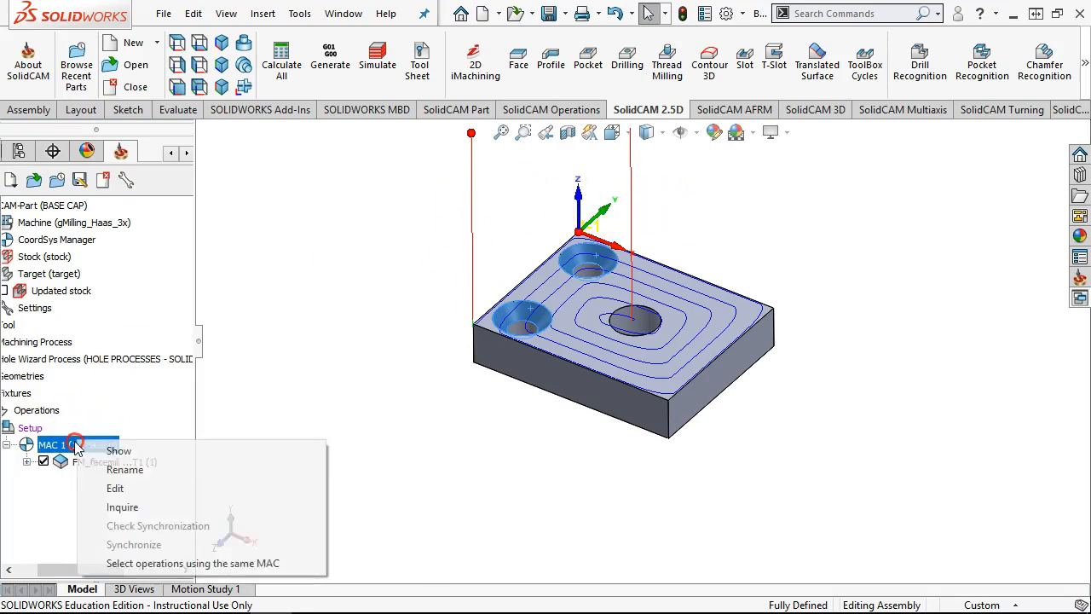
{"action": "left_click", "coordinate": [47, 488]}
{"action": "right_click", "coordinate": [68, 463]}
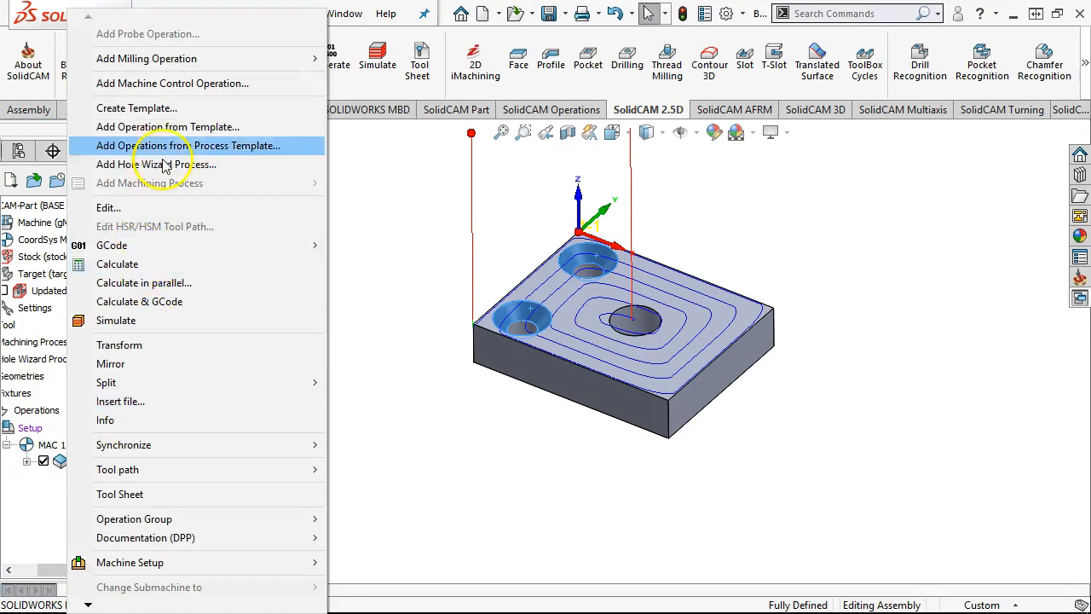
{"action": "mouse_move", "coordinate": [177, 62]}
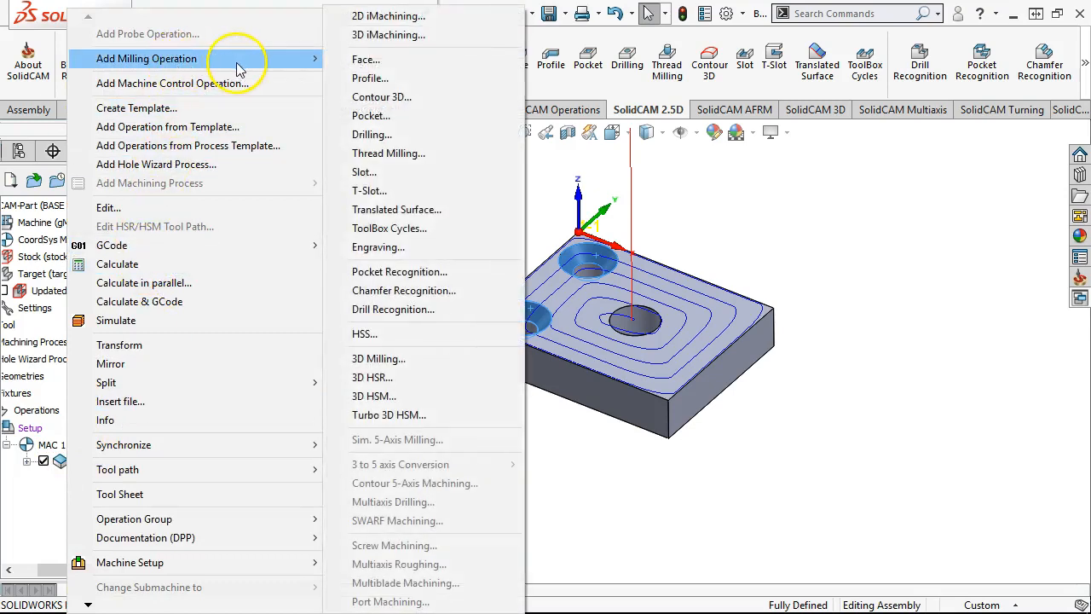
{"action": "left_click", "coordinate": [392, 136]}
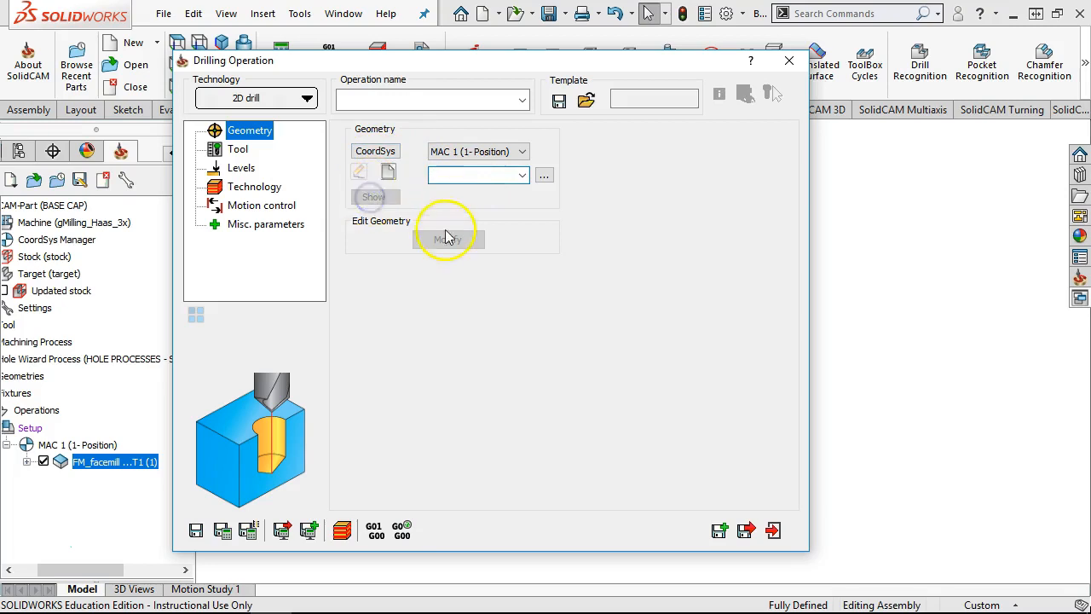
{"action": "left_click", "coordinate": [521, 175]}
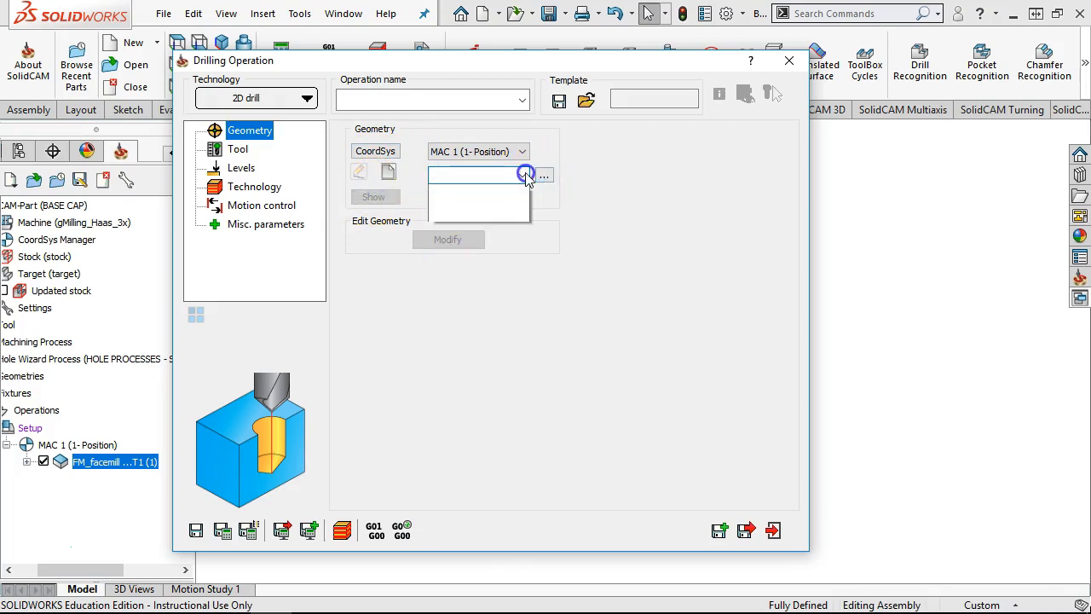
{"action": "left_click", "coordinate": [438, 235]}
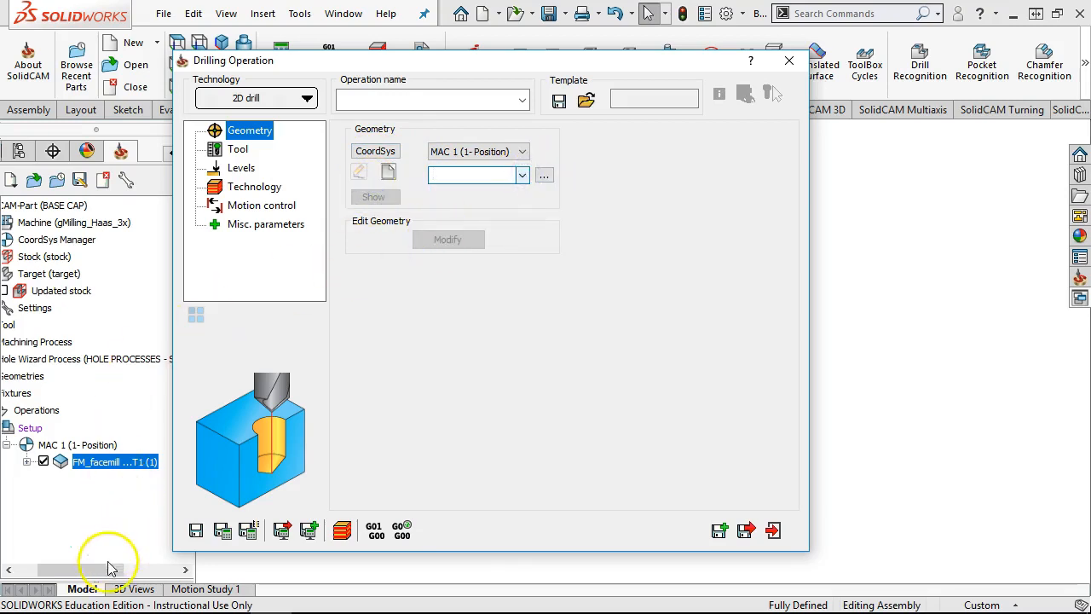
{"action": "left_click_drag", "start_coordinate": [108, 569], "coordinate": [58, 572]}
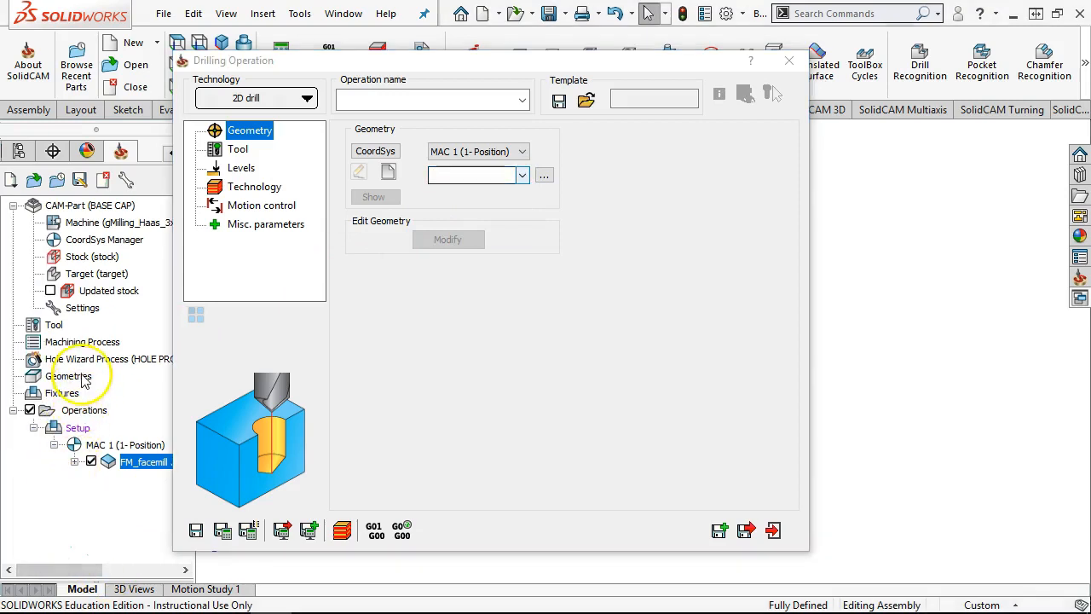
{"action": "left_click", "coordinate": [772, 529]}
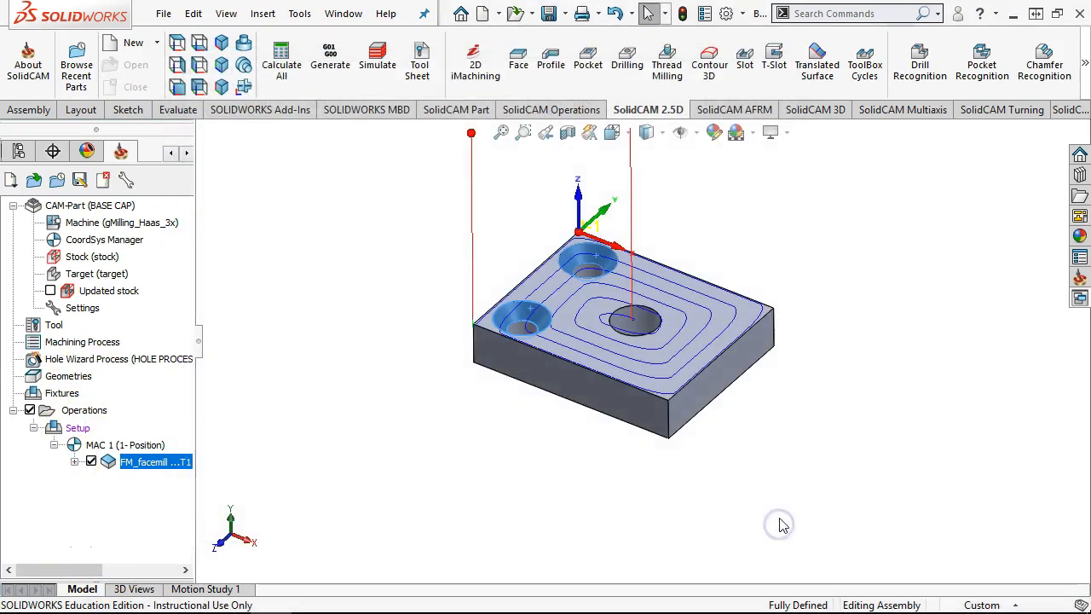
Start a new drill geometry on the MAC 1 position and review its center selection, circle filter and display options
{"action": "right_click", "coordinate": [75, 376]}
{"action": "mouse_move", "coordinate": [111, 386]}
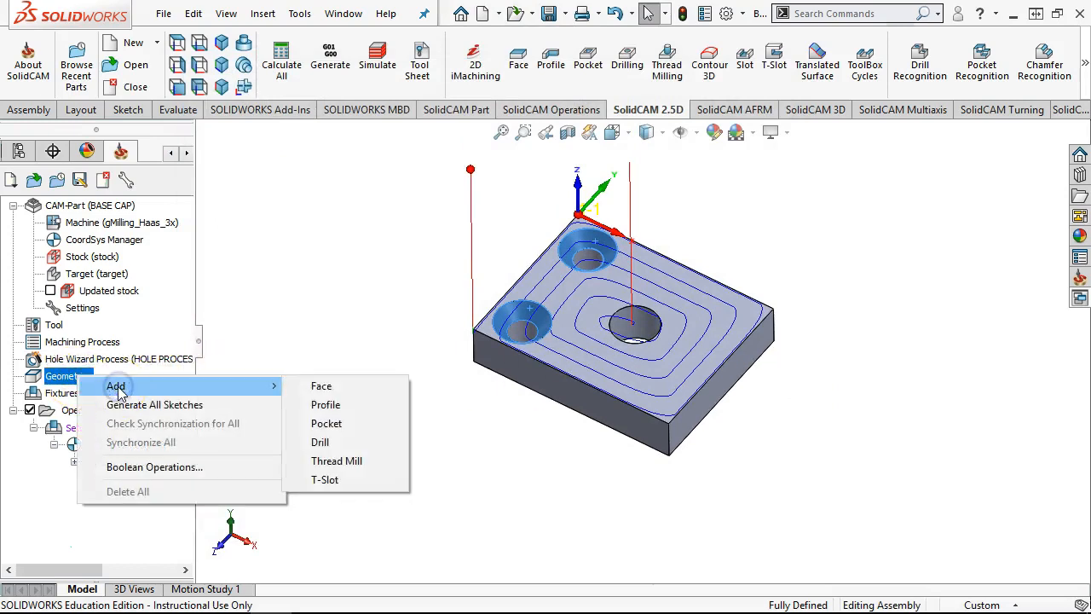
{"action": "left_click", "coordinate": [320, 442]}
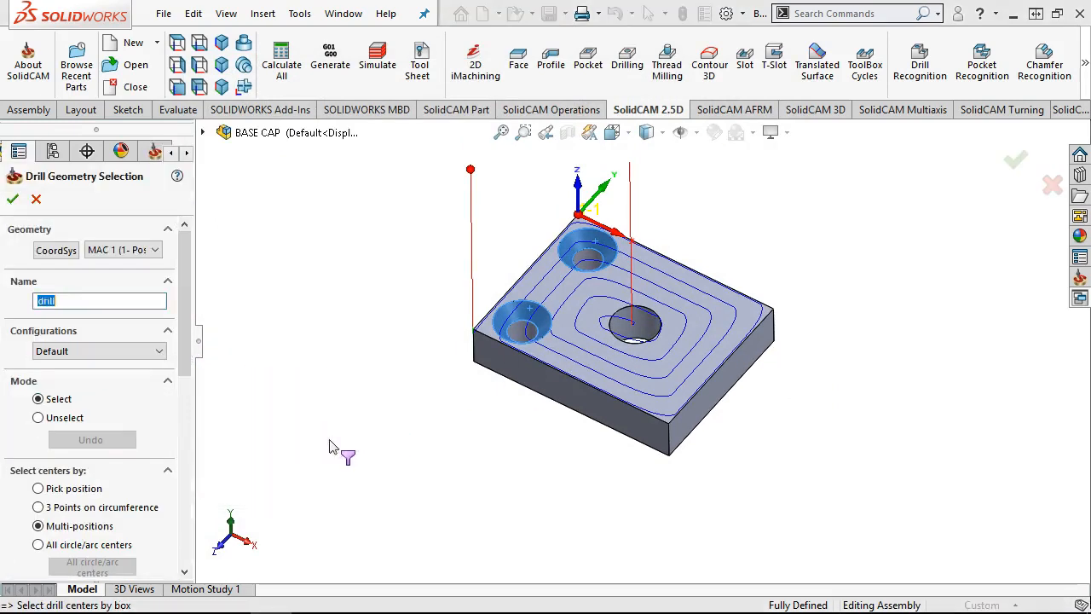
{"action": "left_click", "coordinate": [132, 296]}
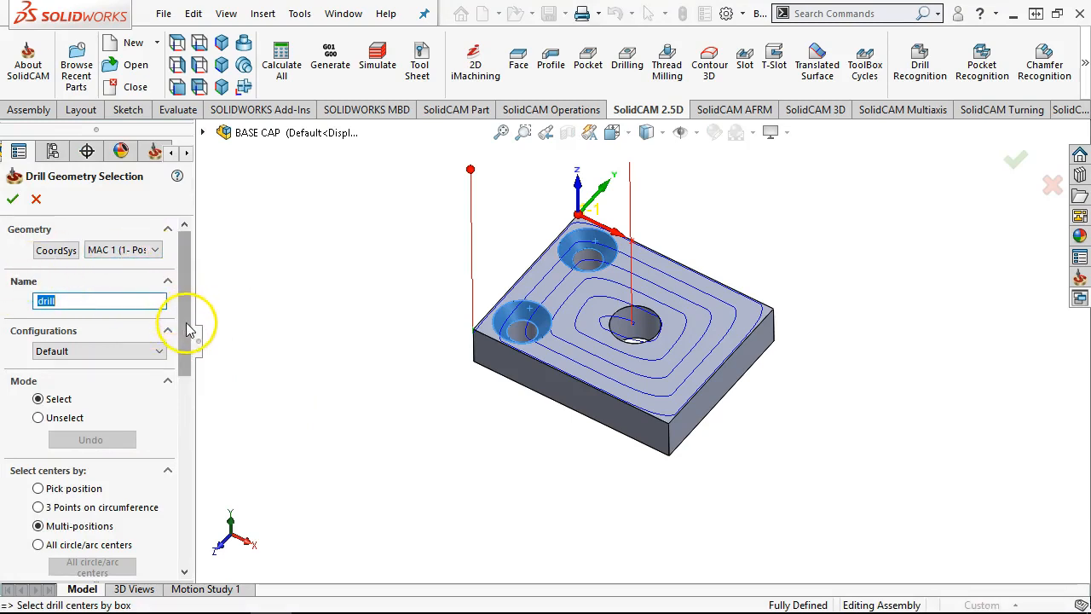
{"action": "left_click_drag", "start_coordinate": [186, 333], "coordinate": [188, 417]}
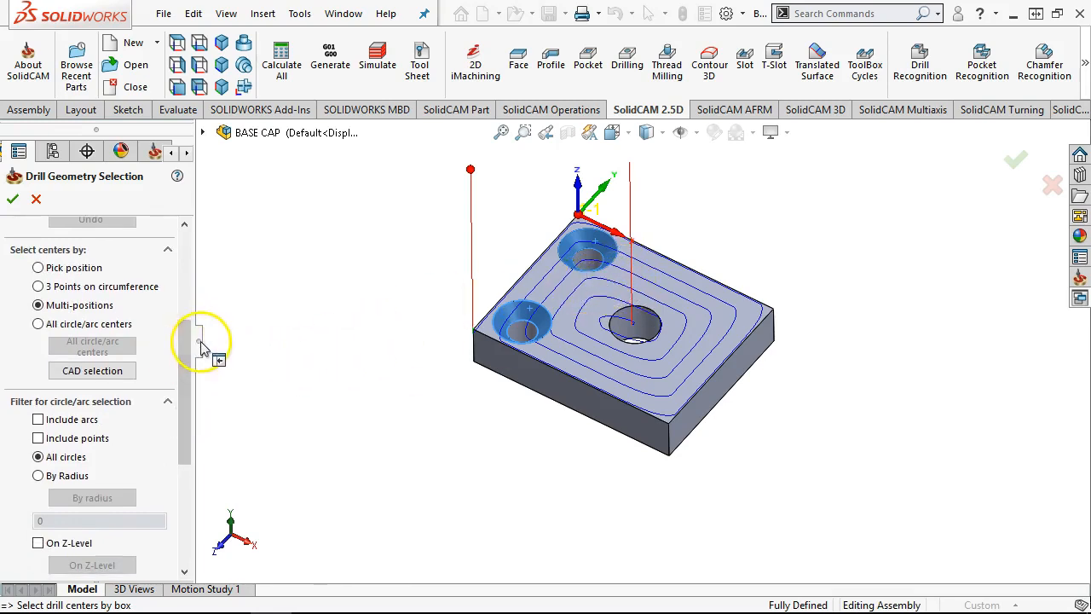
{"action": "left_click_drag", "start_coordinate": [189, 340], "coordinate": [181, 456]}
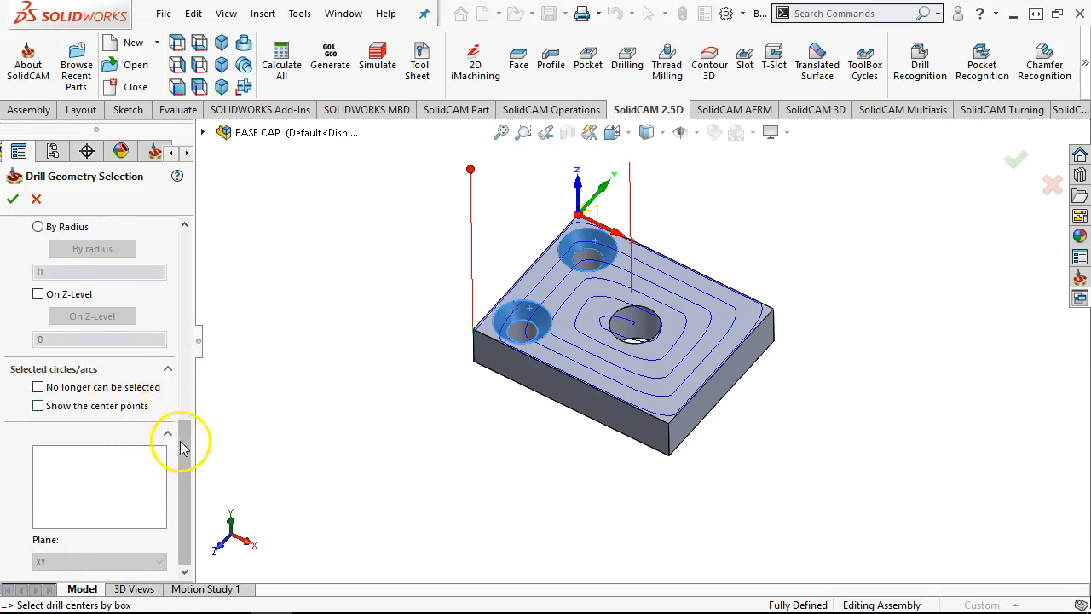
{"action": "left_click_drag", "start_coordinate": [181, 437], "coordinate": [188, 218]}
{"action": "left_click", "coordinate": [11, 199]}
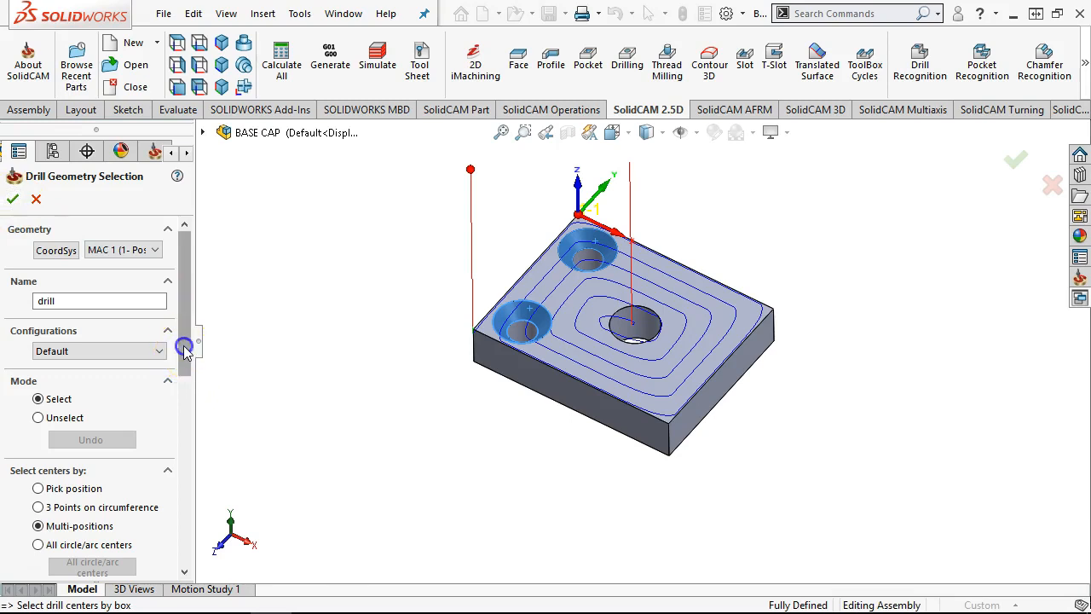
Add the small bore of the countersunk hole nearest the coordinate origin as a drill center through CAD selection, and highlight its list entry
{"action": "left_click_drag", "start_coordinate": [185, 349], "coordinate": [183, 365]}
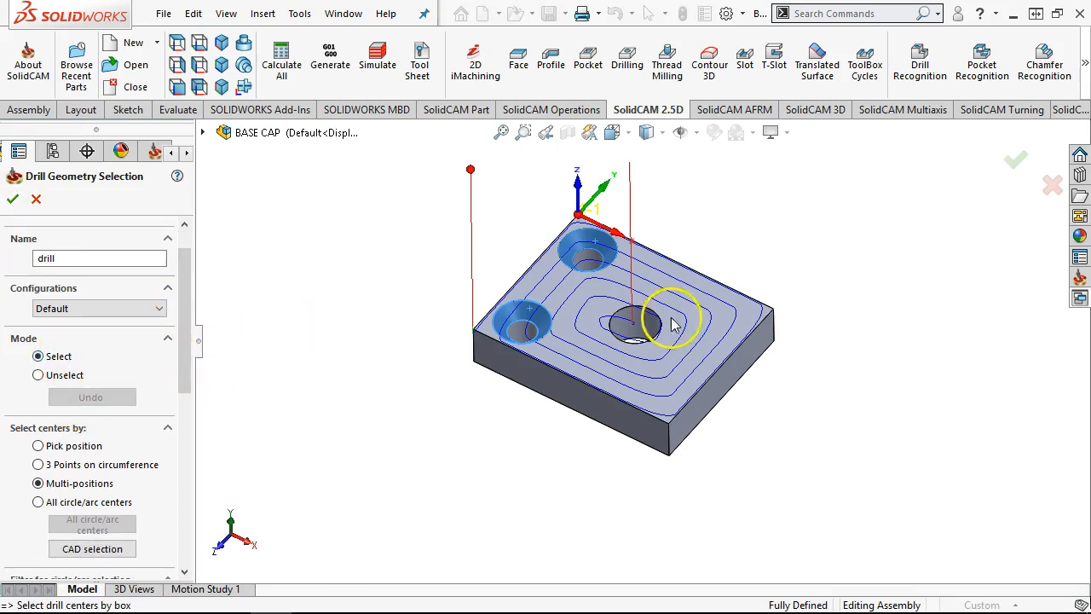
{"action": "left_click", "coordinate": [521, 331]}
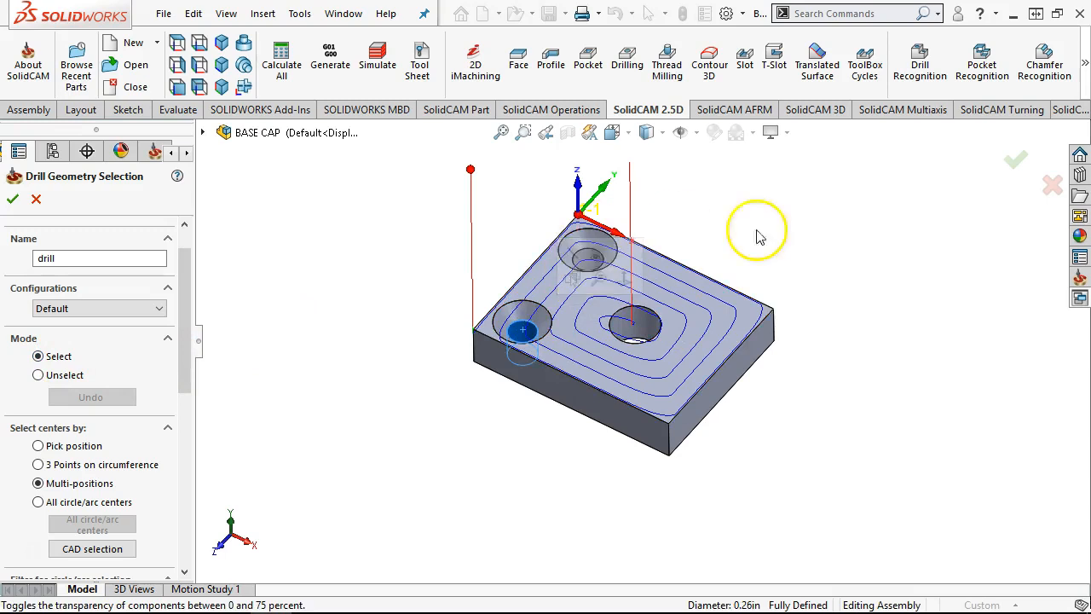
{"action": "left_click", "coordinate": [586, 254]}
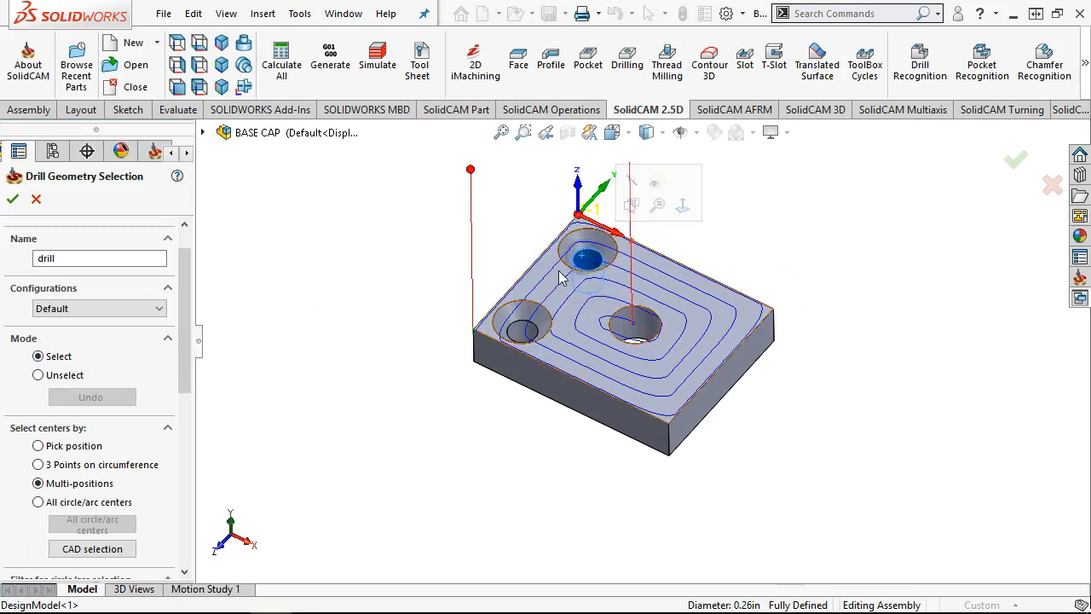
{"action": "left_click_drag", "start_coordinate": [189, 330], "coordinate": [189, 405]}
{"action": "left_click", "coordinate": [95, 371]}
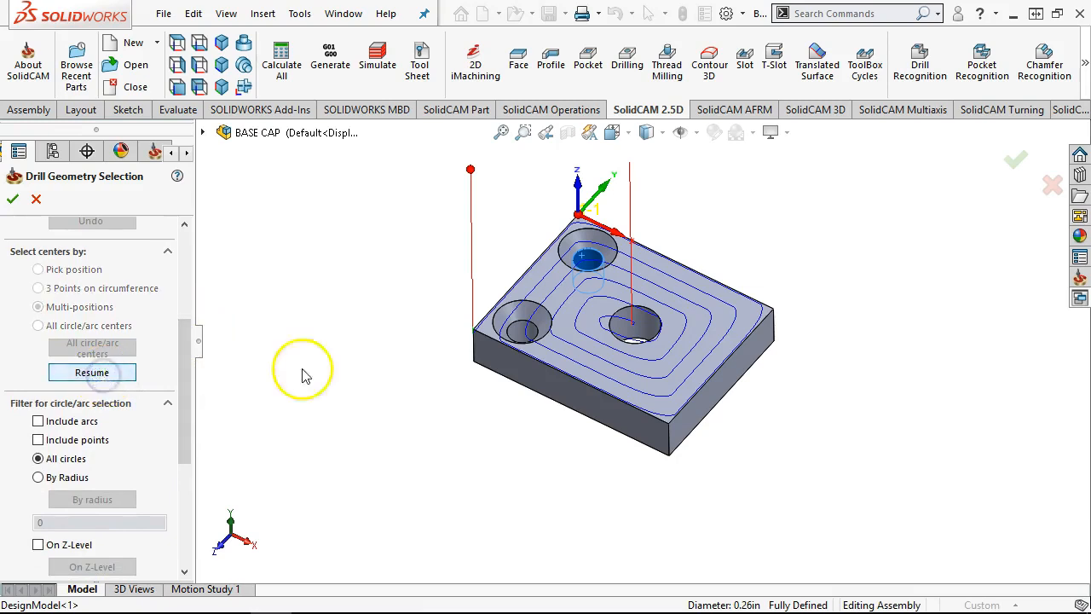
{"action": "left_click", "coordinate": [519, 326]}
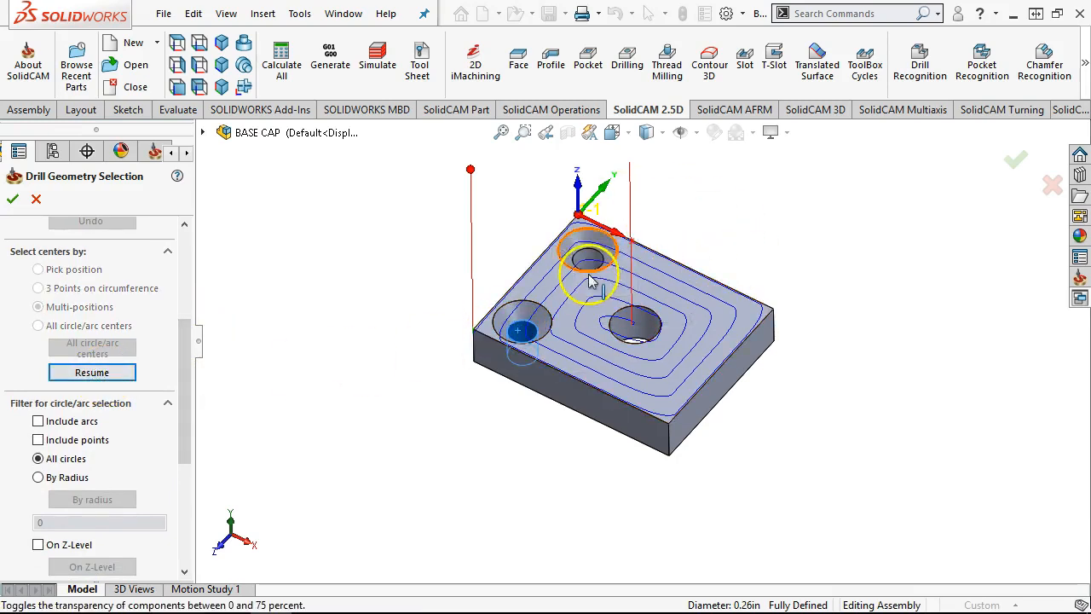
{"action": "left_click", "coordinate": [591, 280]}
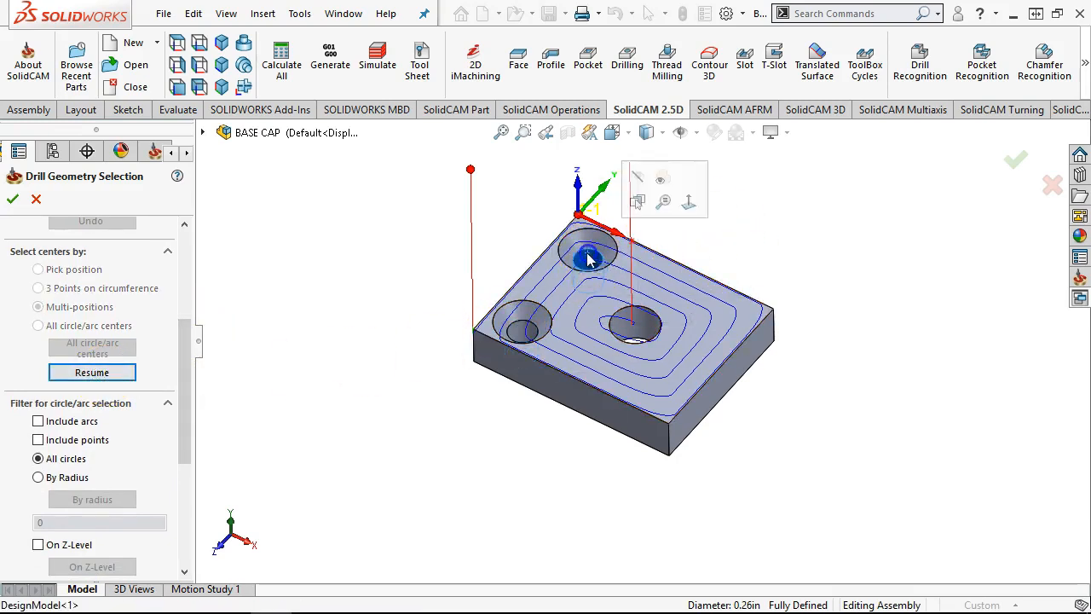
{"action": "left_click", "coordinate": [89, 374]}
{"action": "middle_click_drag", "start_coordinate": [329, 341], "coordinate": [397, 272]}
{"action": "left_click_drag", "start_coordinate": [186, 388], "coordinate": [186, 432]}
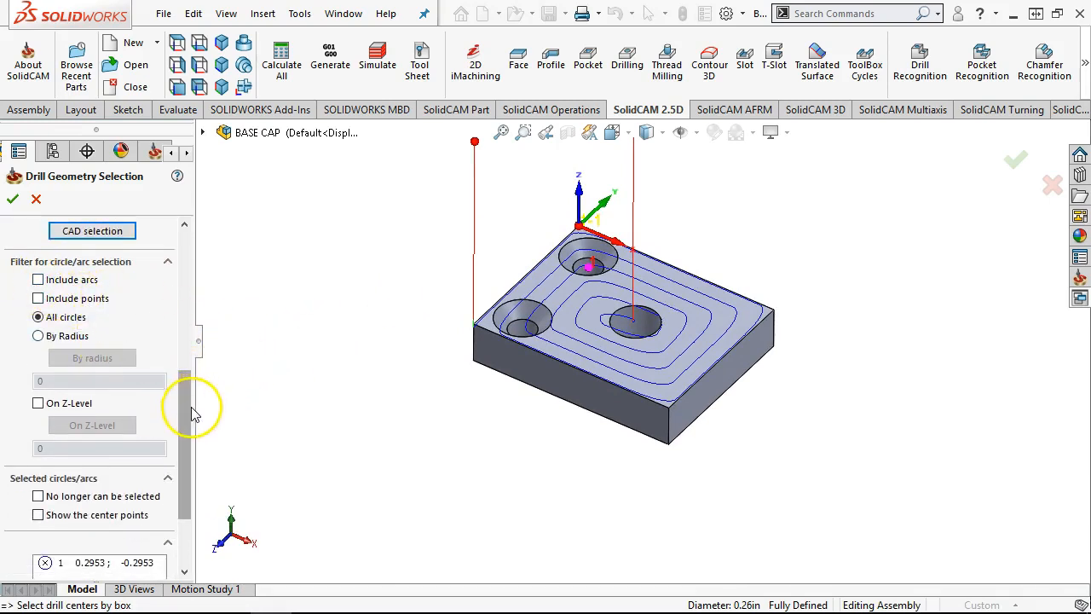
{"action": "left_click_drag", "start_coordinate": [192, 414], "coordinate": [191, 458]}
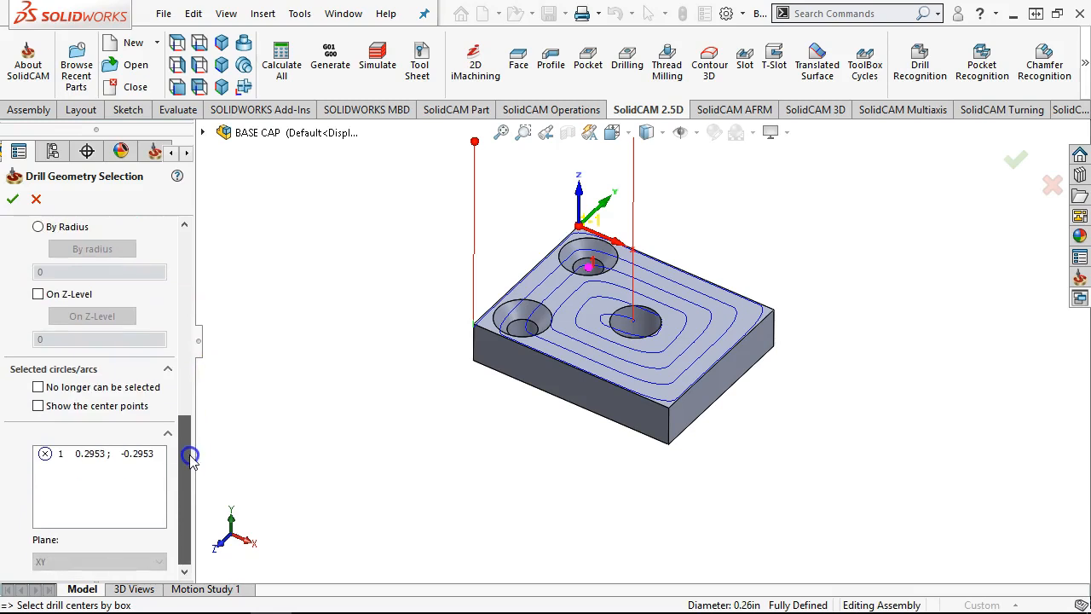
{"action": "left_click", "coordinate": [75, 472]}
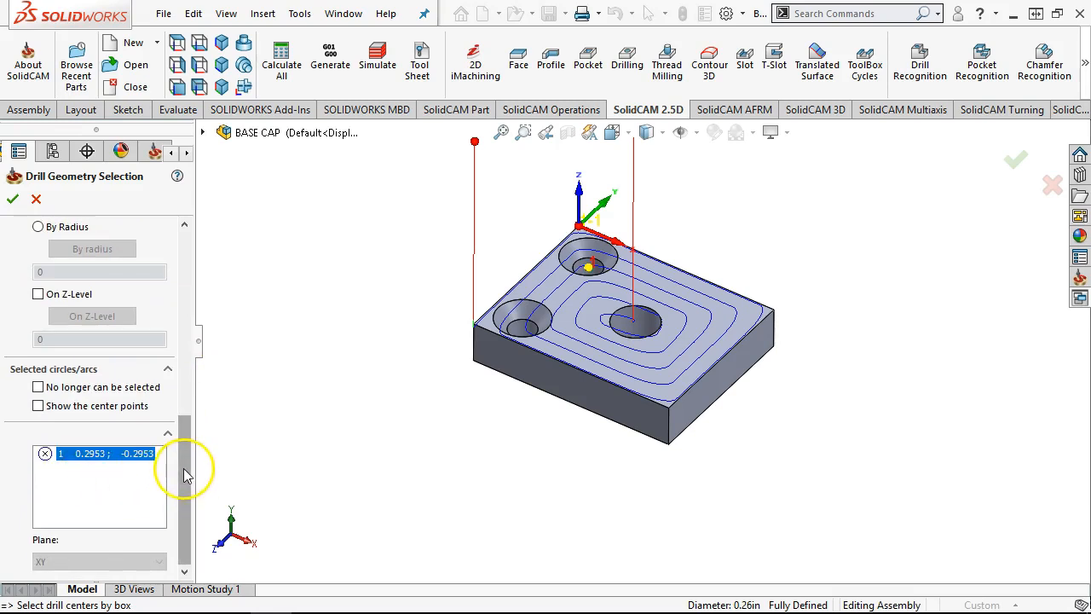
Add the small bore of the other countersunk hole through CAD selection and accept the drill geometry
{"action": "left_click_drag", "start_coordinate": [183, 467], "coordinate": [189, 320]}
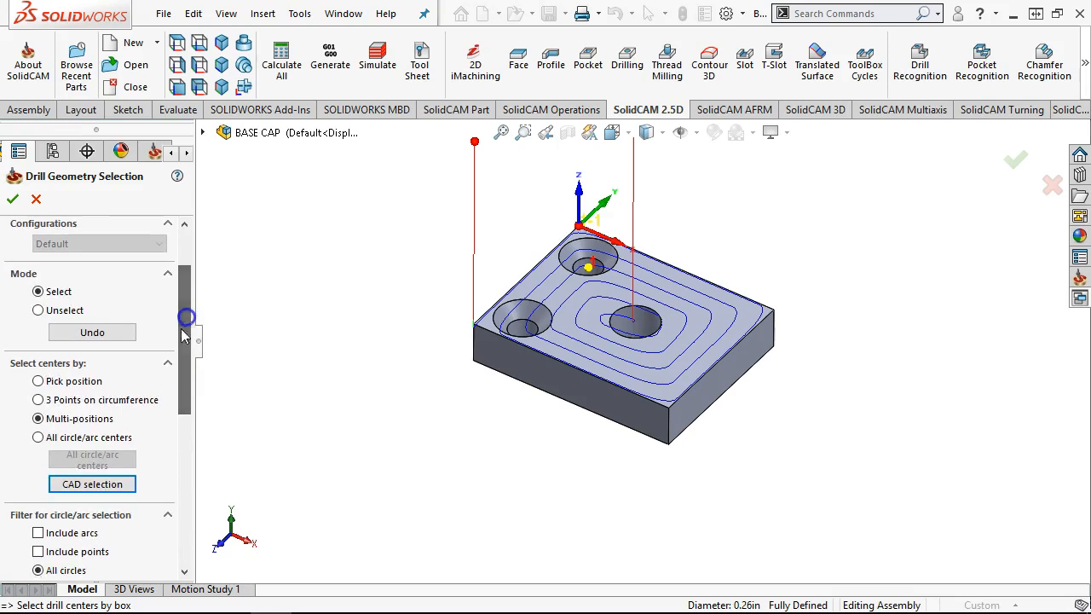
{"action": "left_click", "coordinate": [110, 479]}
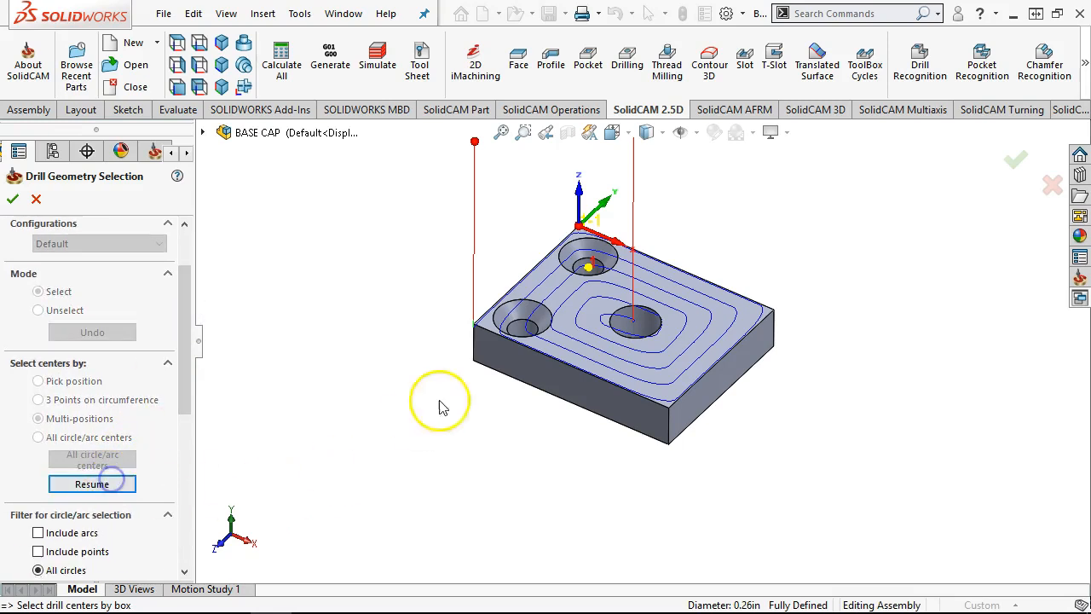
{"action": "left_click", "coordinate": [521, 331]}
{"action": "scroll", "coordinate": [178, 389], "scroll_direction": "down", "scroll_amount": 2}
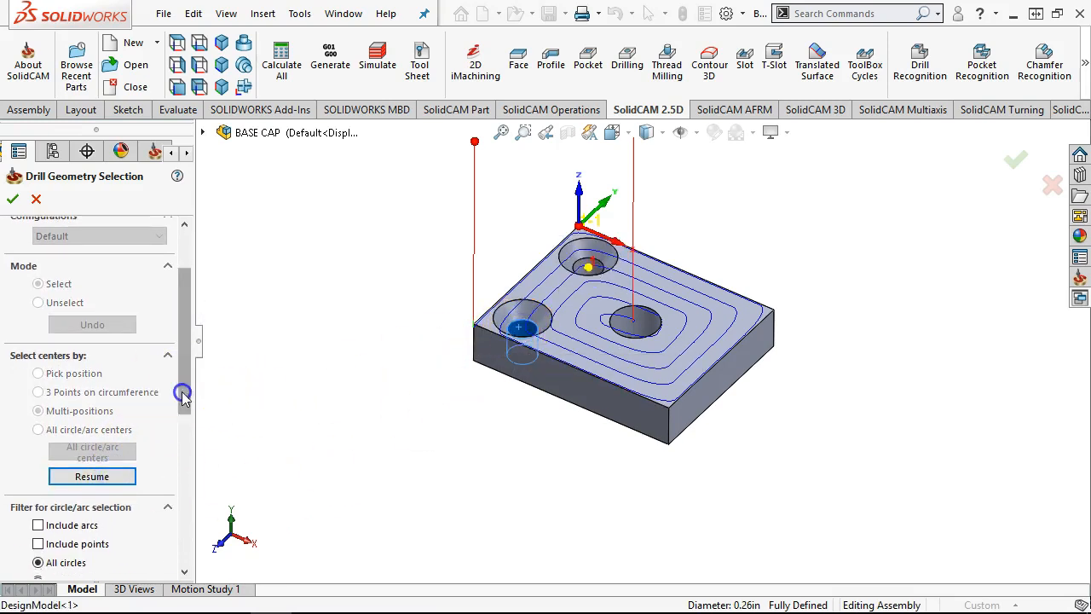
{"action": "left_click", "coordinate": [120, 420]}
{"action": "left_click_drag", "start_coordinate": [186, 332], "coordinate": [180, 503]}
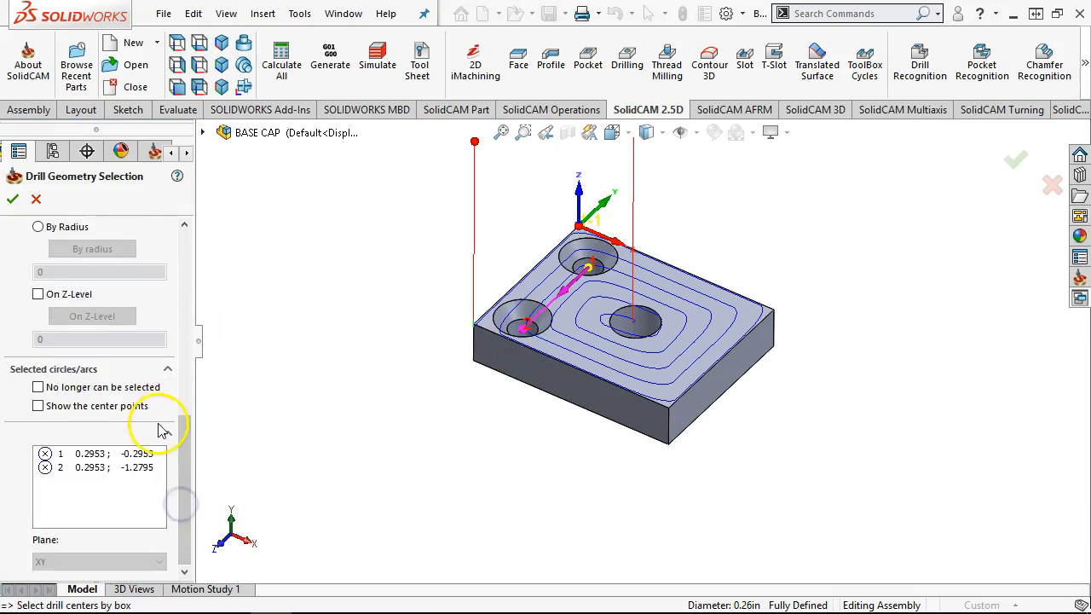
{"action": "middle_click_drag", "start_coordinate": [460, 447], "coordinate": [542, 419]}
{"action": "left_click", "coordinate": [13, 199]}
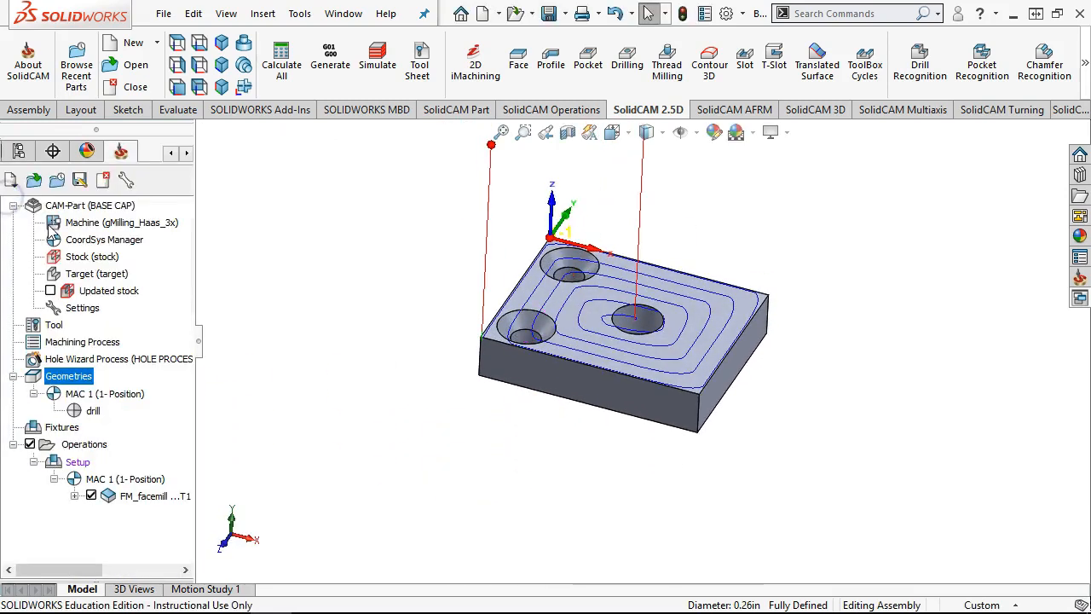
Add a Drilling milling operation after FM_facemill and assign the drill geometry to it
{"action": "left_click", "coordinate": [101, 527]}
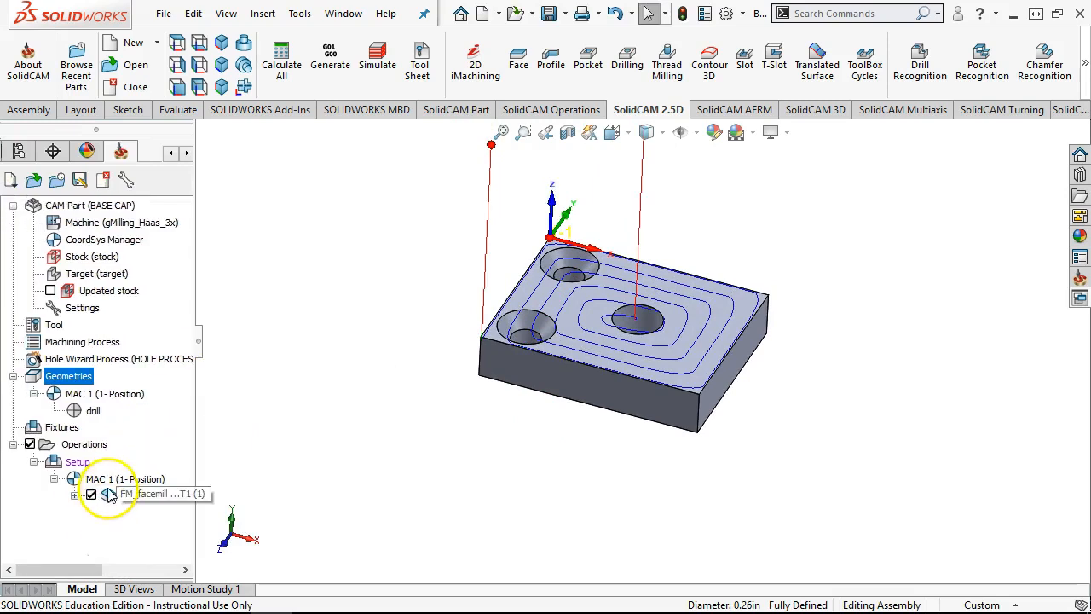
{"action": "right_click", "coordinate": [109, 494]}
{"action": "mouse_move", "coordinate": [255, 58]}
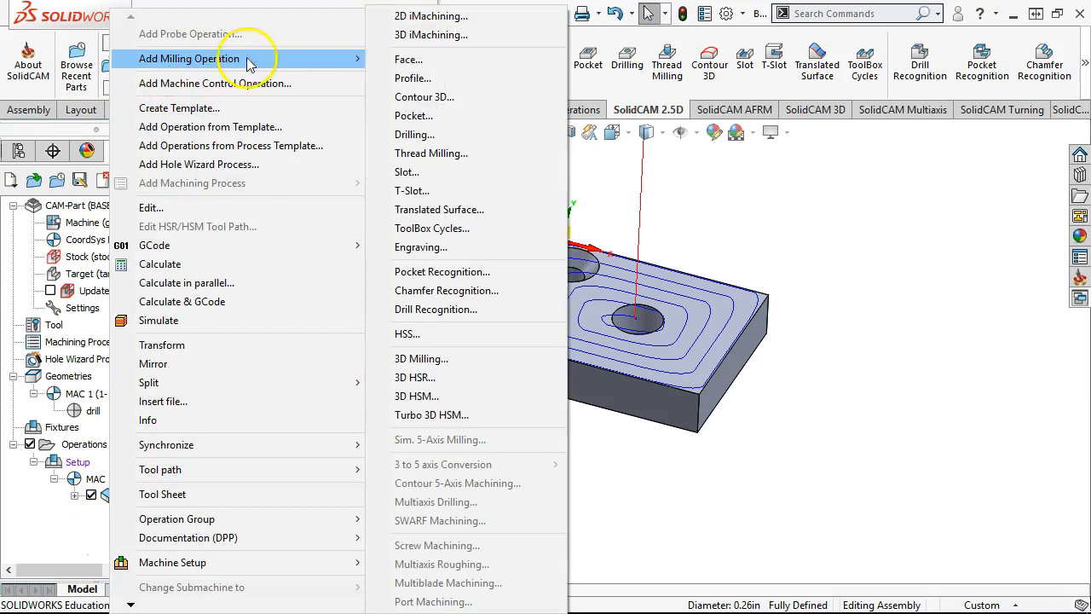
{"action": "left_click", "coordinate": [412, 140]}
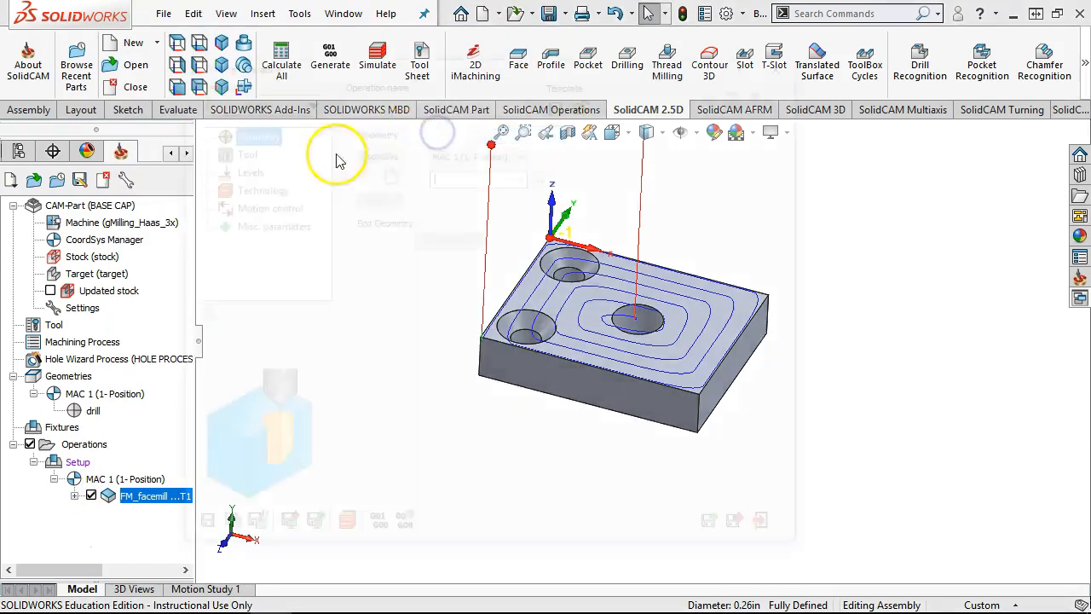
{"action": "left_click", "coordinate": [517, 171]}
{"action": "left_click", "coordinate": [437, 186]}
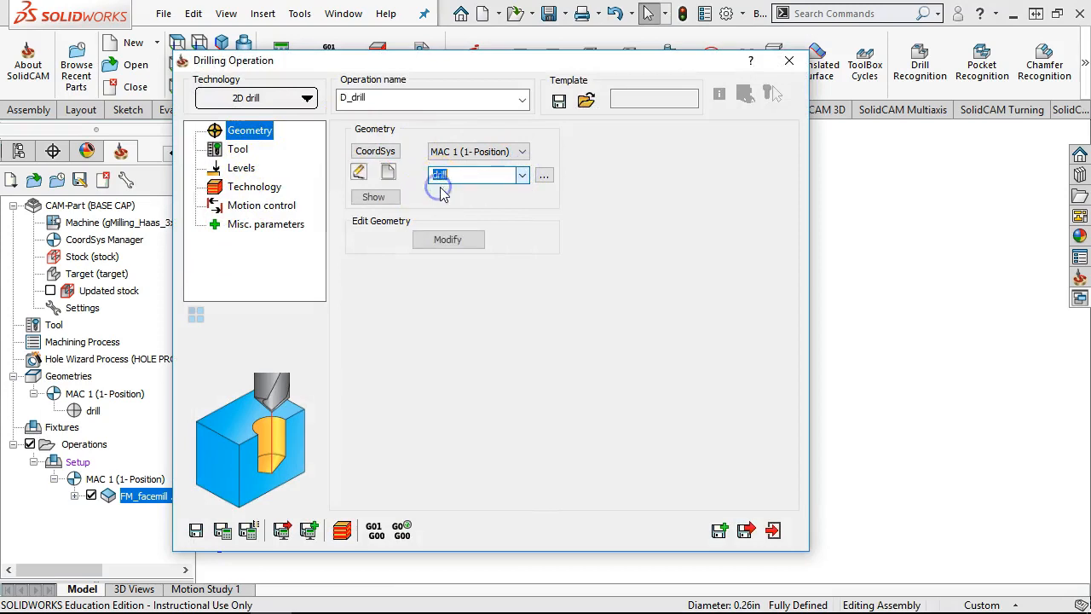
Add a new Drill type tool to the tool table for the drilling operation
{"action": "left_click", "coordinate": [237, 149]}
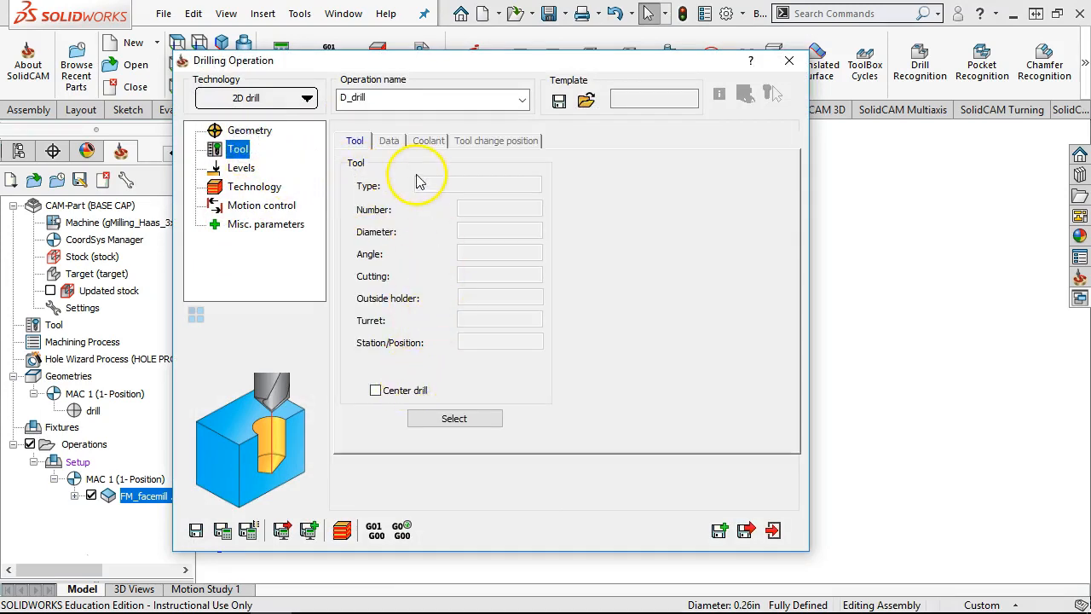
{"action": "left_click", "coordinate": [443, 420]}
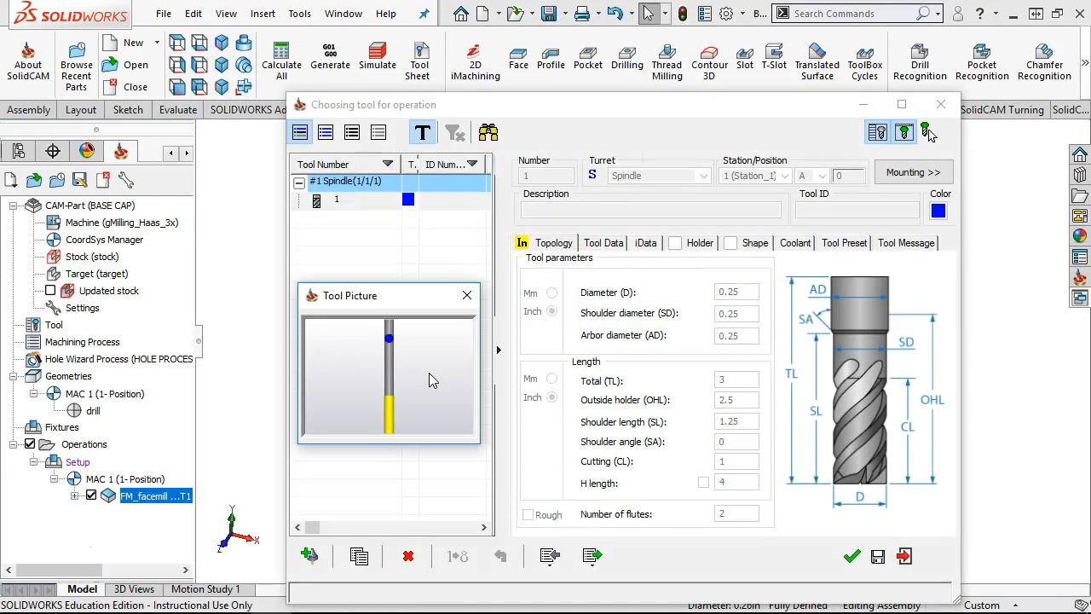
{"action": "left_click", "coordinate": [322, 201]}
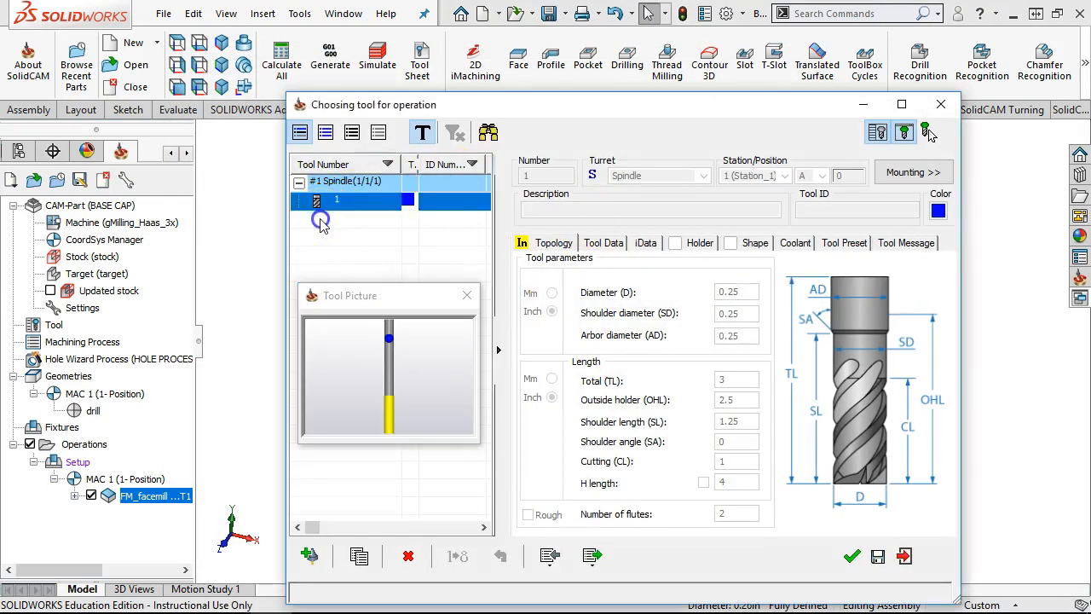
{"action": "left_click", "coordinate": [309, 555]}
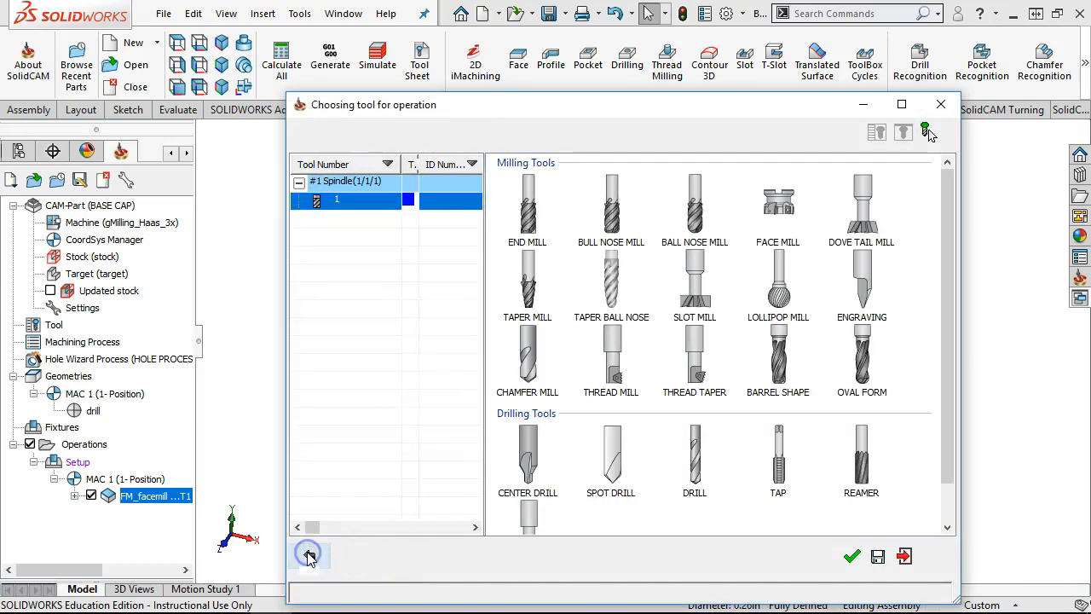
{"action": "left_click", "coordinate": [694, 462]}
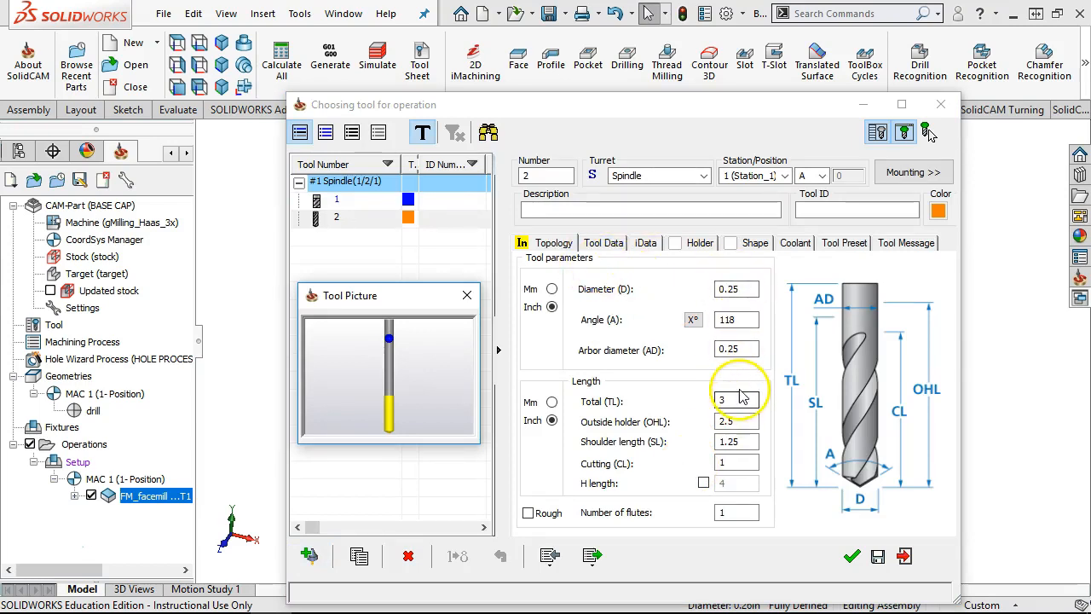
Review the new drill's feed and spin, iData, shape, coolant, preset and message settings, and accept it as the operation's tool
{"action": "left_click", "coordinate": [601, 243]}
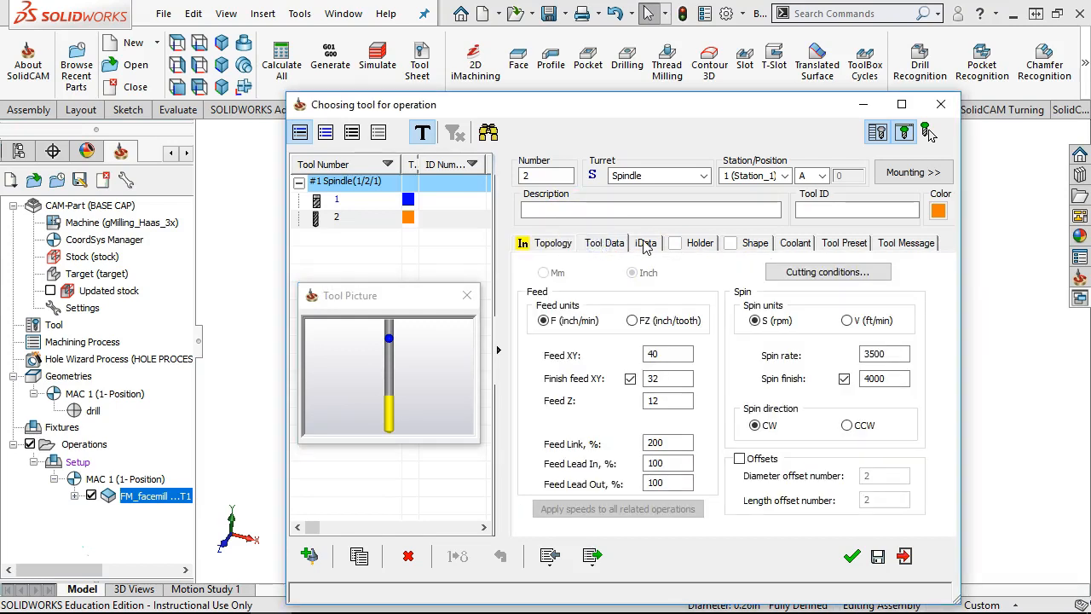
{"action": "left_click", "coordinate": [645, 243]}
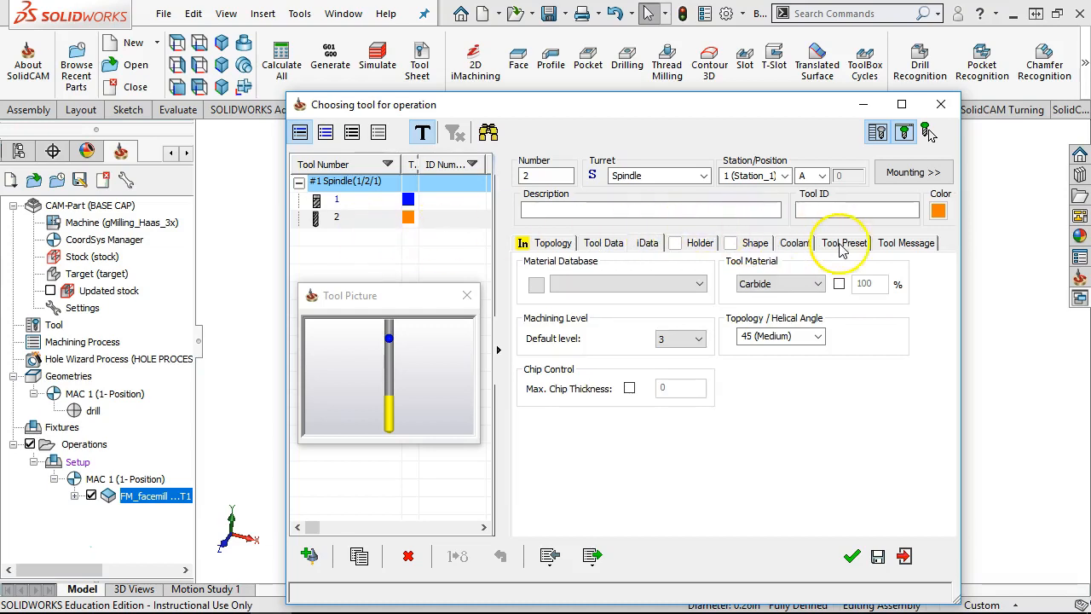
{"action": "left_click", "coordinate": [905, 245]}
{"action": "left_click", "coordinate": [755, 244]}
{"action": "left_click", "coordinate": [799, 244]}
{"action": "left_click", "coordinate": [840, 245]}
{"action": "left_click", "coordinate": [903, 244]}
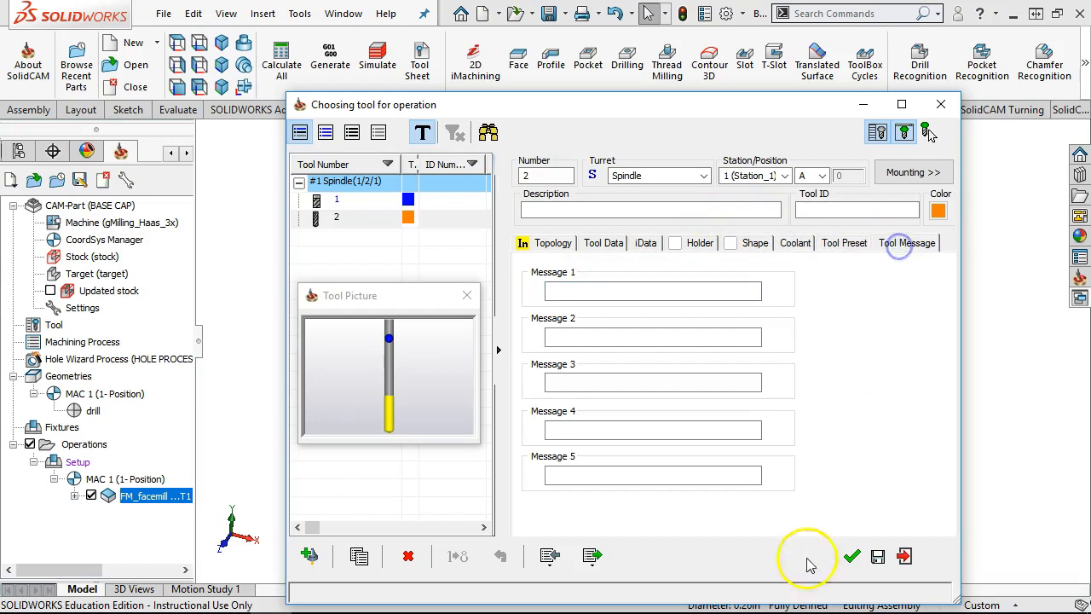
{"action": "left_click", "coordinate": [852, 556]}
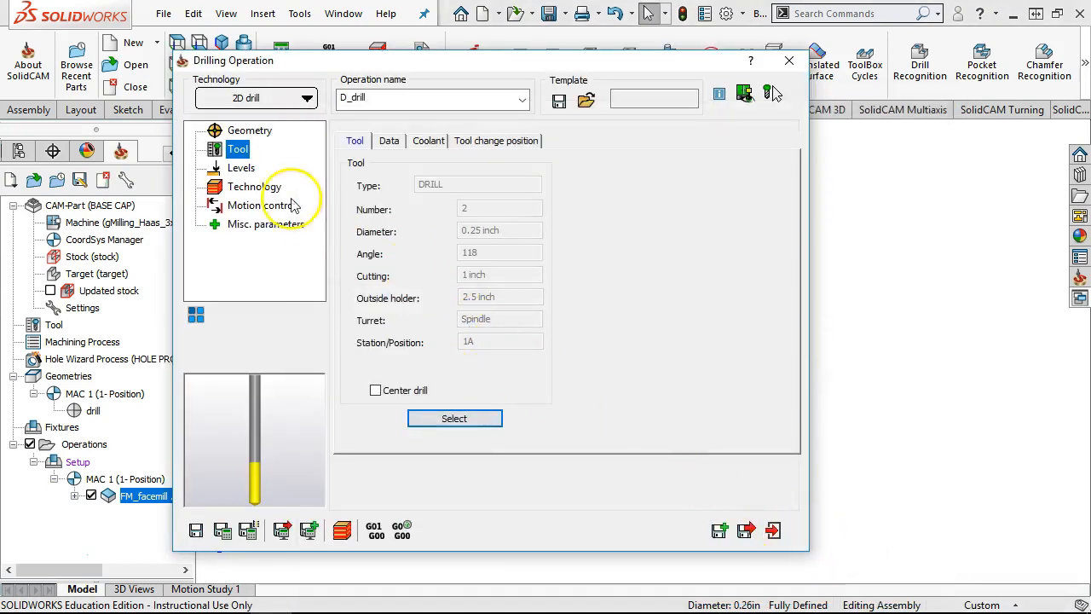
Review the drilling levels and set the drill cycle type to G83
{"action": "left_click", "coordinate": [240, 169]}
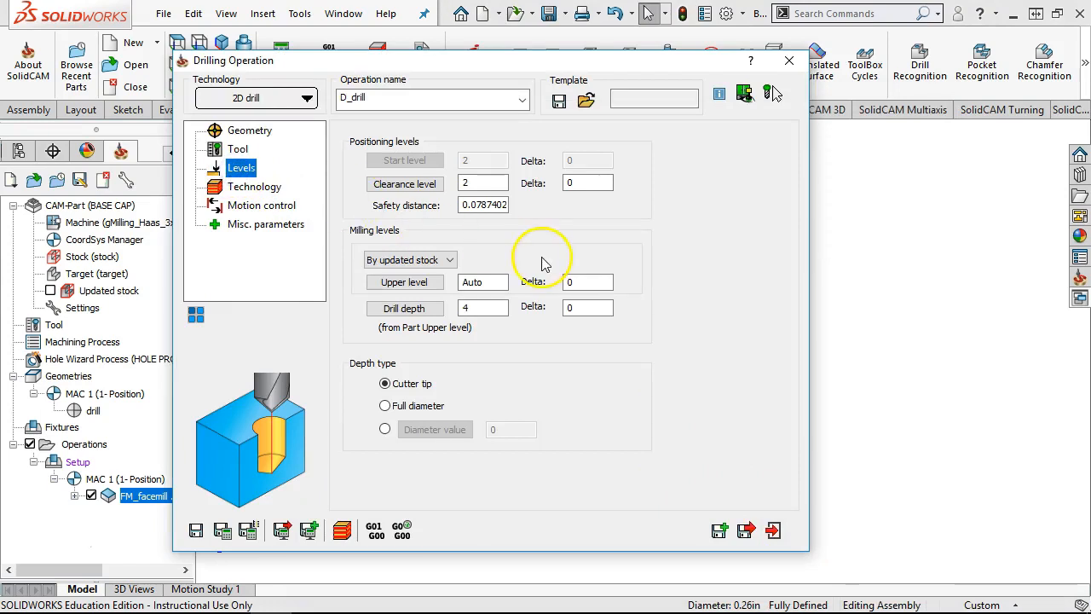
{"action": "left_click", "coordinate": [490, 282]}
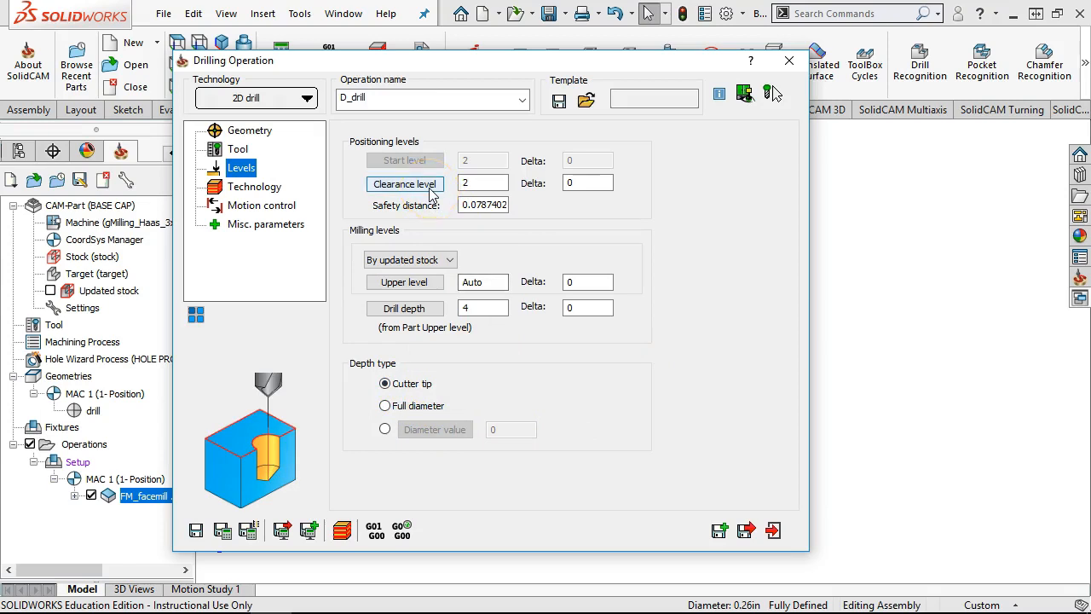
{"action": "left_click", "coordinate": [258, 193]}
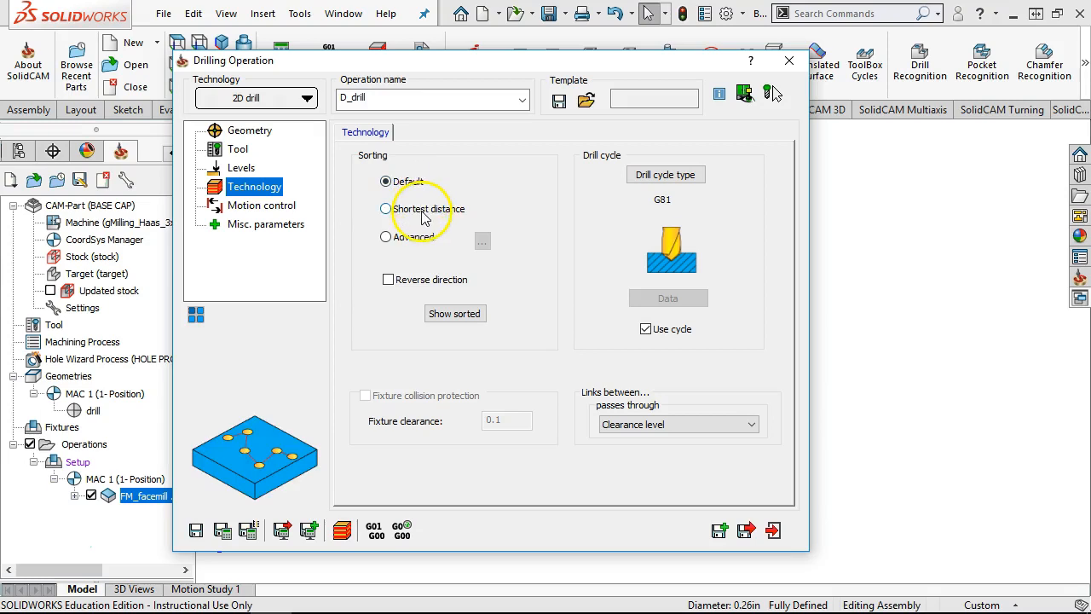
{"action": "left_click", "coordinate": [682, 177]}
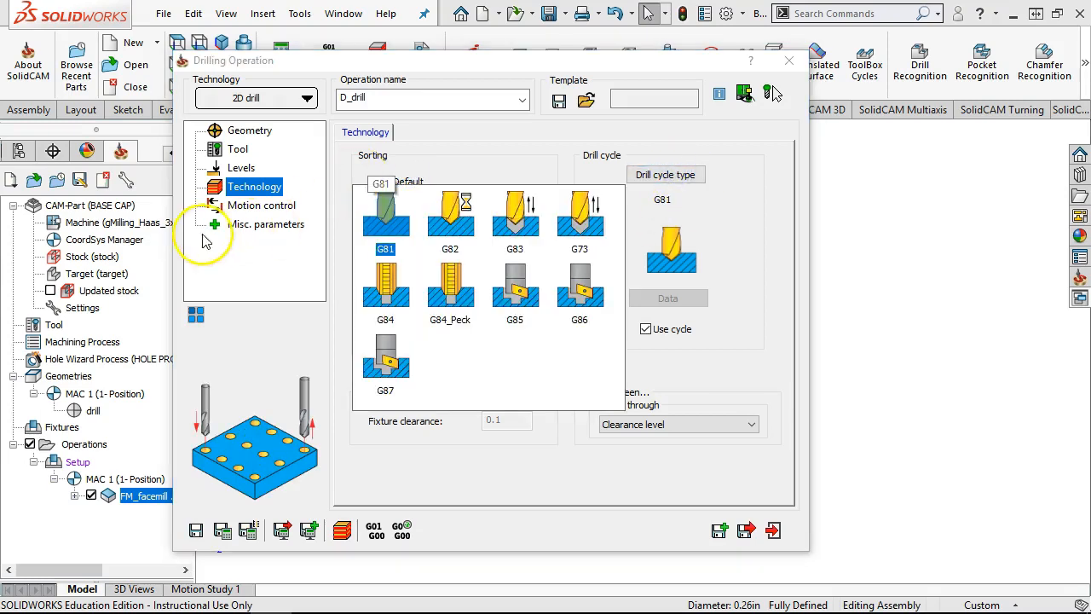
{"action": "left_click", "coordinate": [505, 223]}
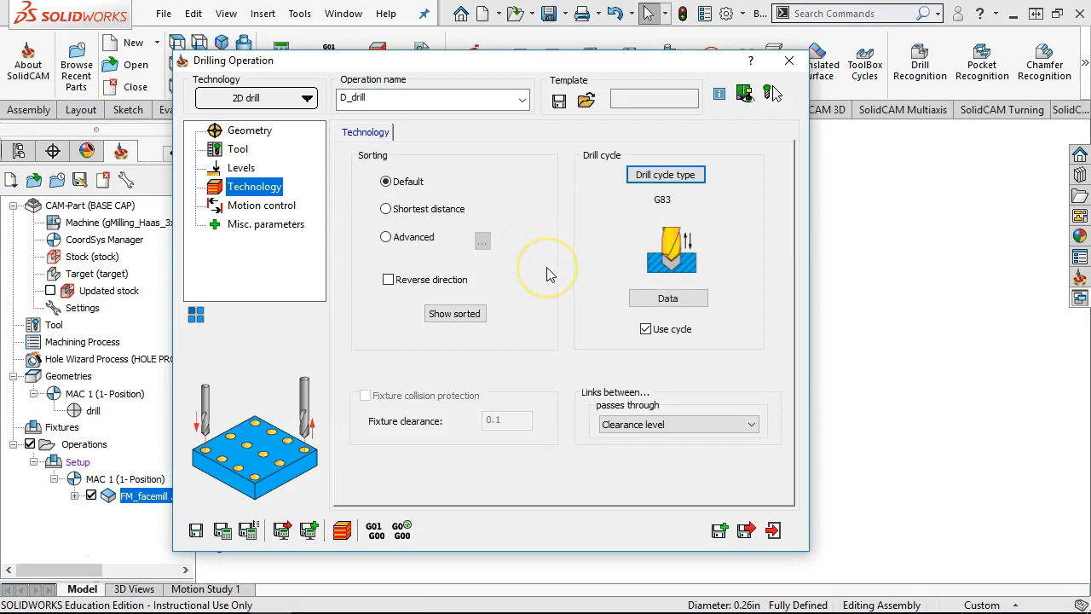
Check the motion control and miscellaneous parameters, save and exit the drilling operation, and calculate its toolpath
{"action": "left_click", "coordinate": [258, 207]}
{"action": "left_click", "coordinate": [262, 224]}
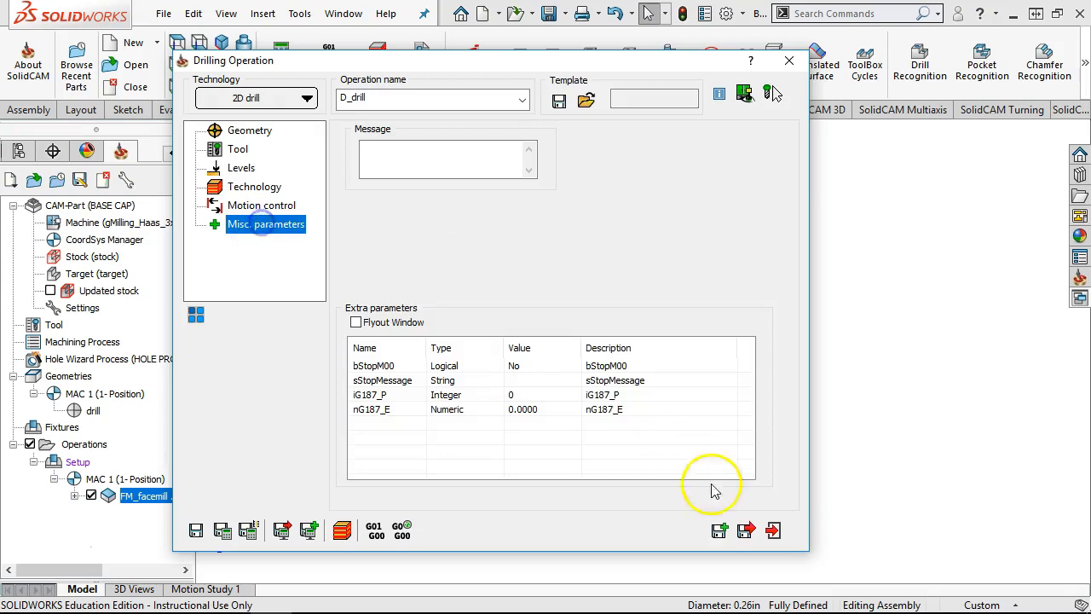
{"action": "left_click", "coordinate": [744, 530]}
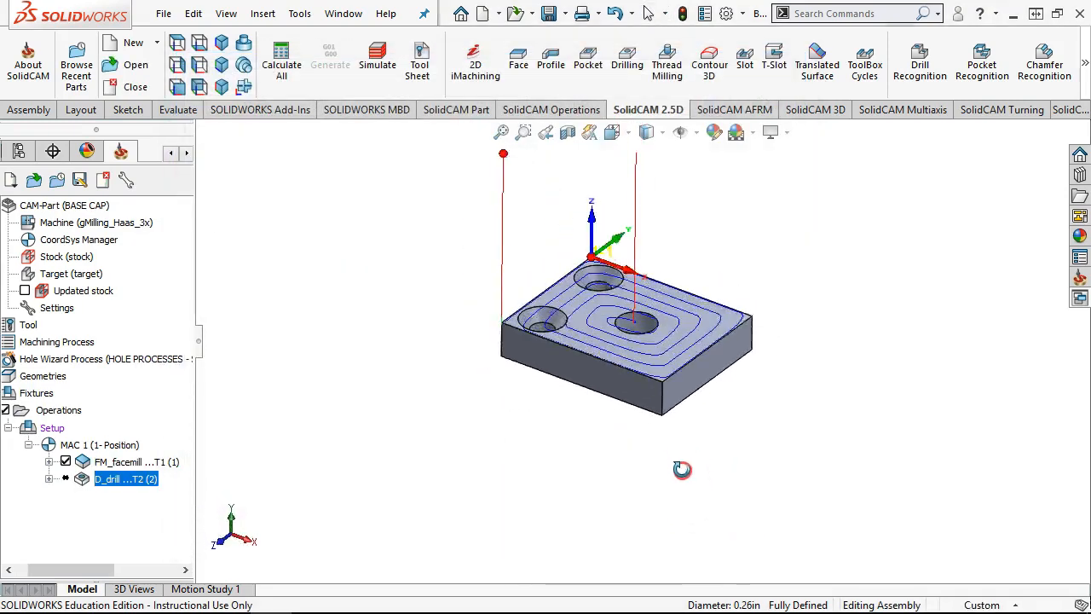
{"action": "right_click", "coordinate": [117, 481]}
{"action": "left_click", "coordinate": [185, 271]}
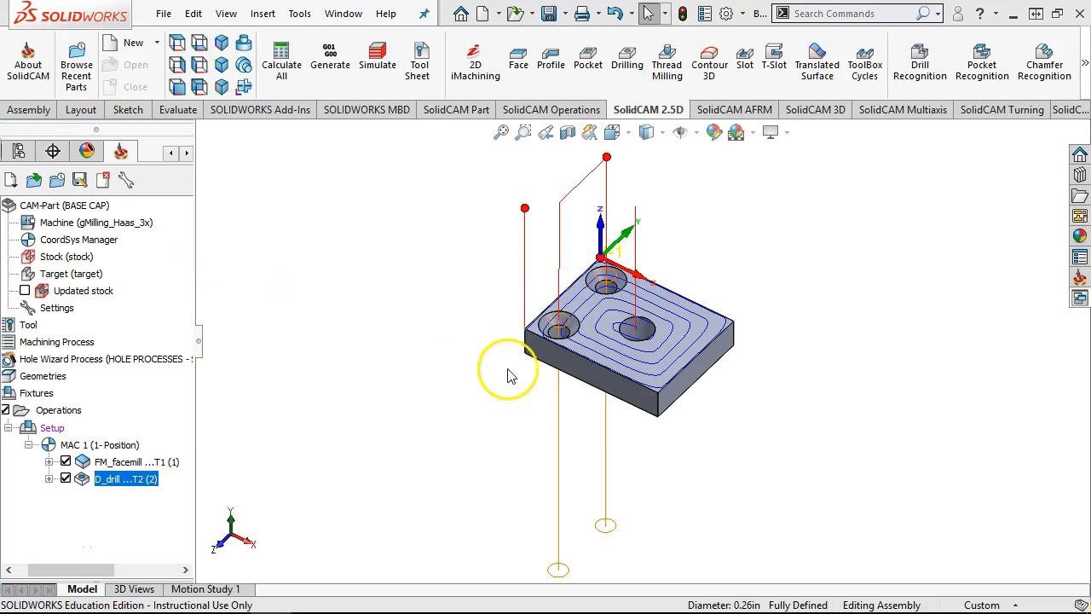
Edit the drilling operation to set its drill depth to 0.3937 from the bottom of a countersunk hole, then calculate, save and exit
{"action": "middle_click_drag", "start_coordinate": [514, 368], "coordinate": [514, 297]}
{"action": "scroll", "coordinate": [561, 406], "scroll_direction": "up", "scroll_amount": 3}
{"action": "mouse_move", "coordinate": [560, 405]}
{"action": "middle_mouse_down"}
{"action": "mouse_move", "coordinate": [562, 429]}
{"action": "mouse_move", "coordinate": [549, 394]}
{"action": "middle_mouse_up"}
{"action": "scroll", "coordinate": [580, 418], "scroll_direction": "up", "scroll_amount": 1}
{"action": "scroll", "coordinate": [610, 392], "scroll_direction": "down", "scroll_amount": 2}
{"action": "scroll", "coordinate": [696, 239], "scroll_direction": "down", "scroll_amount": 2}
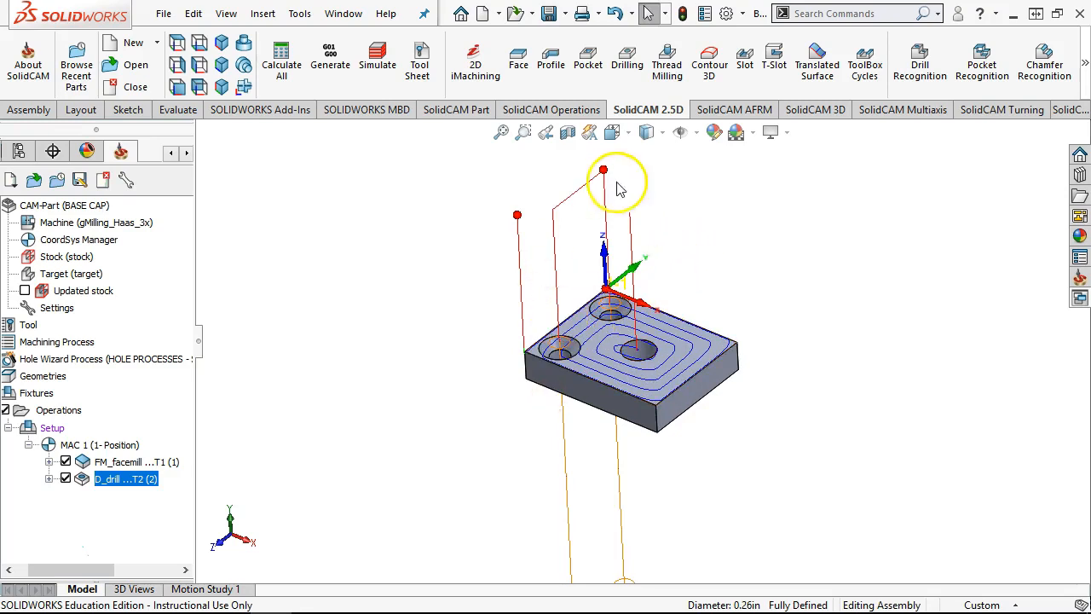
{"action": "right_click", "coordinate": [119, 479]}
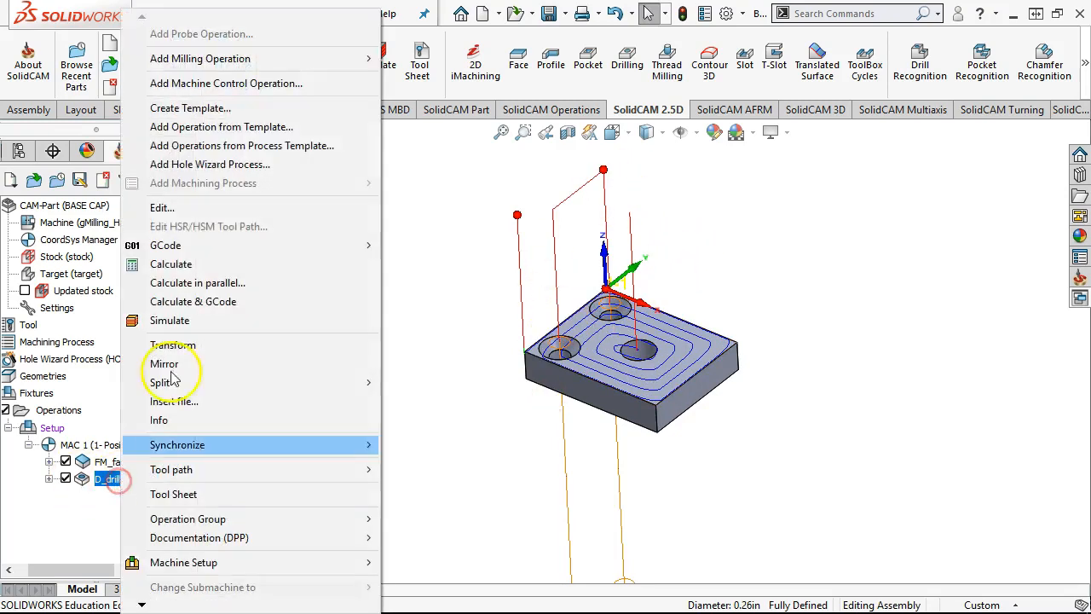
{"action": "left_click", "coordinate": [172, 210]}
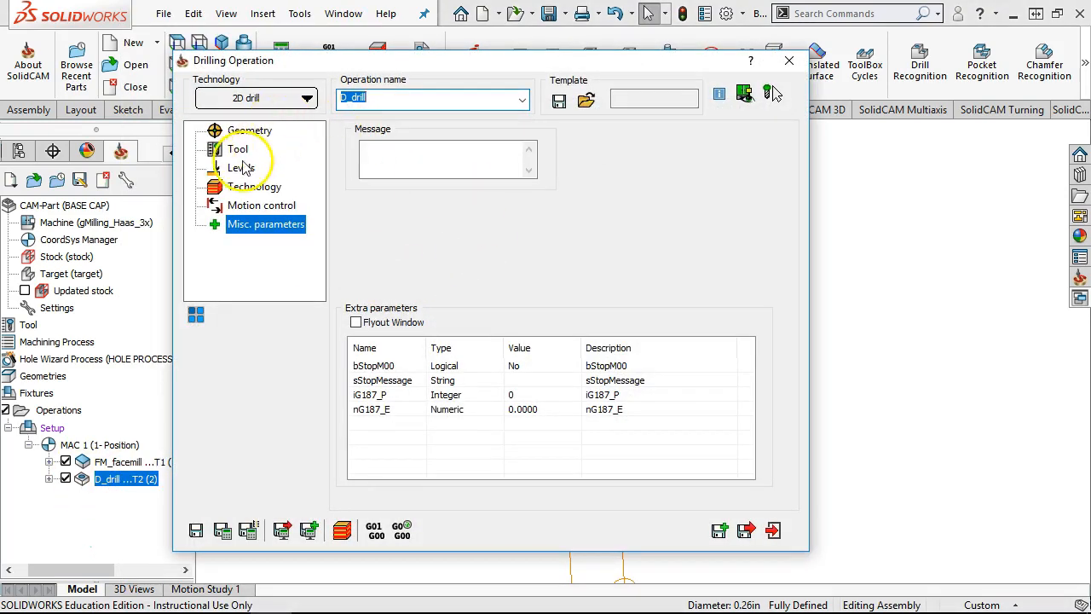
{"action": "left_click", "coordinate": [241, 168]}
{"action": "left_click", "coordinate": [403, 308]}
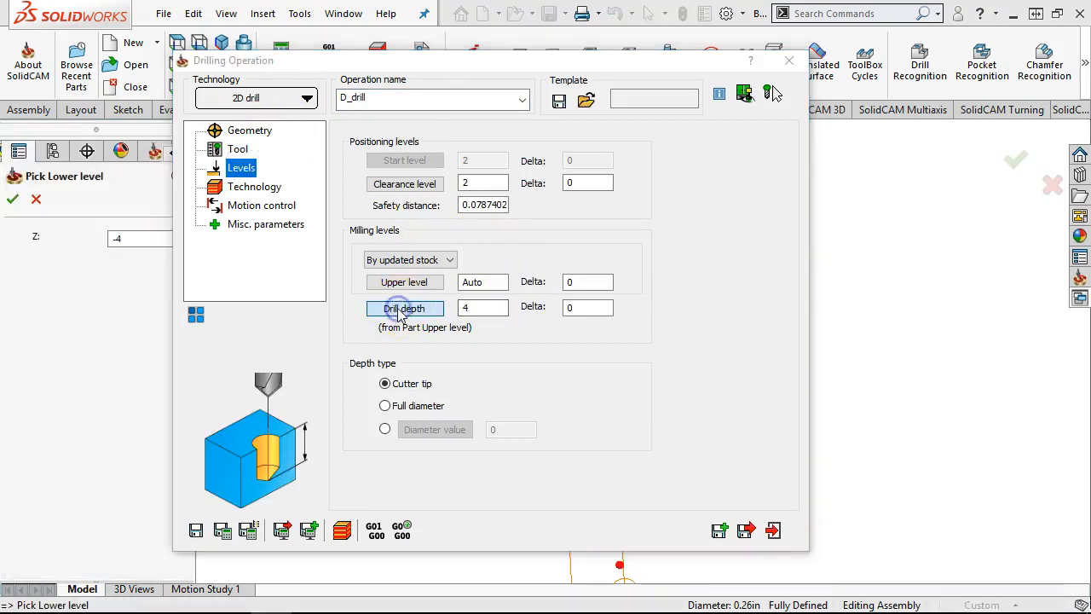
{"action": "scroll", "coordinate": [596, 361], "scroll_direction": "down", "scroll_amount": 6}
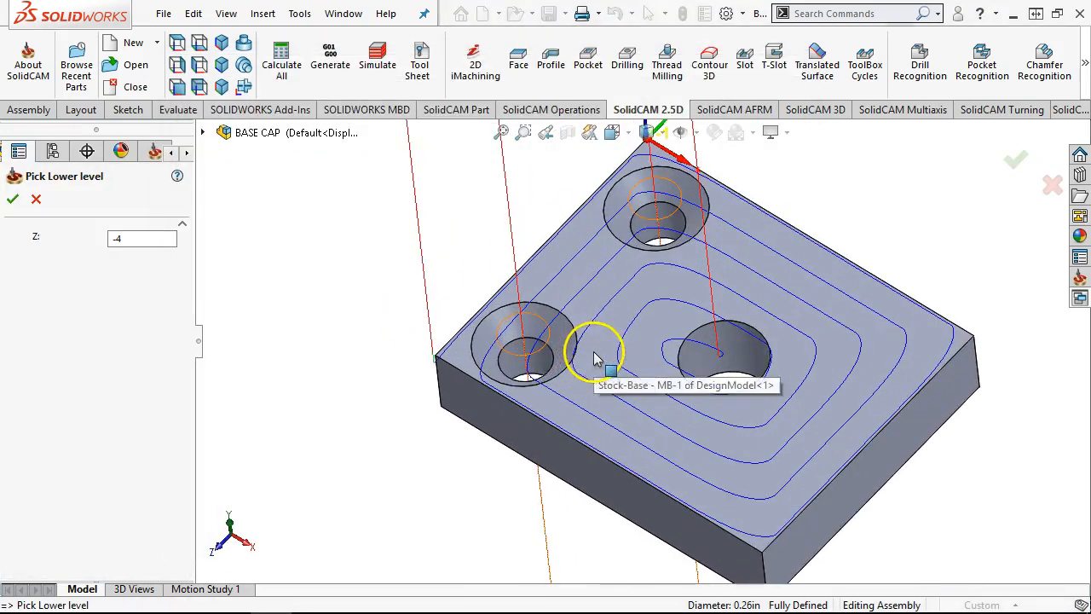
{"action": "left_click", "coordinate": [518, 381]}
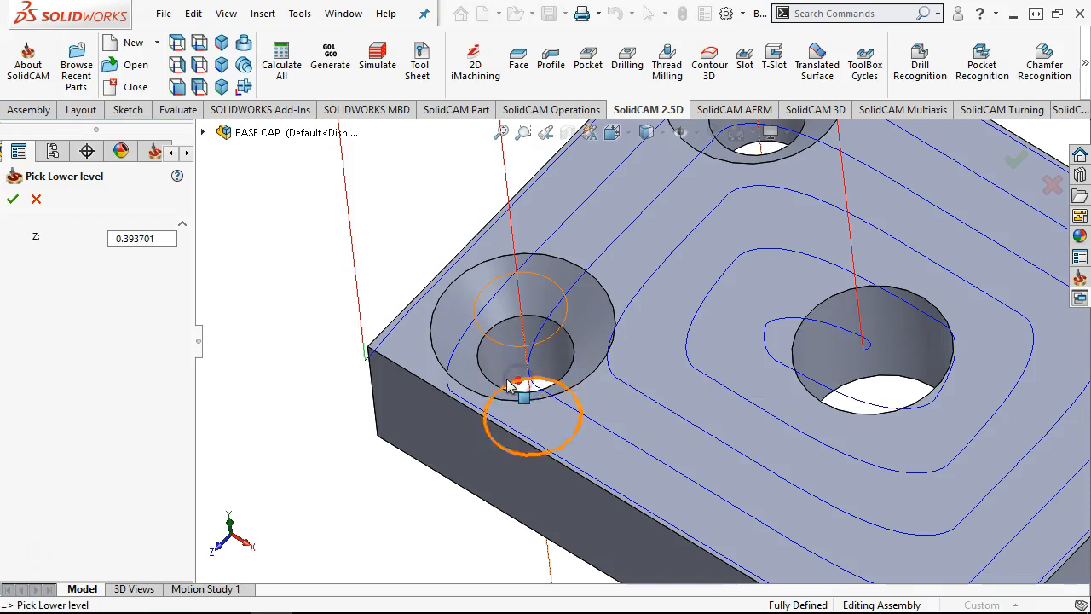
{"action": "left_click", "coordinate": [12, 200]}
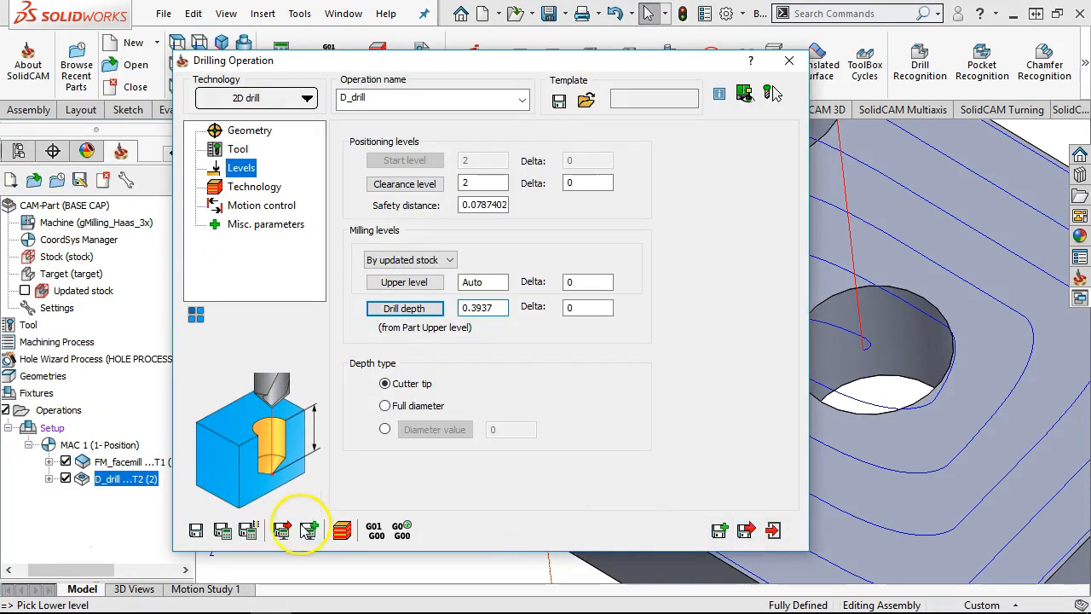
{"action": "left_click", "coordinate": [222, 530]}
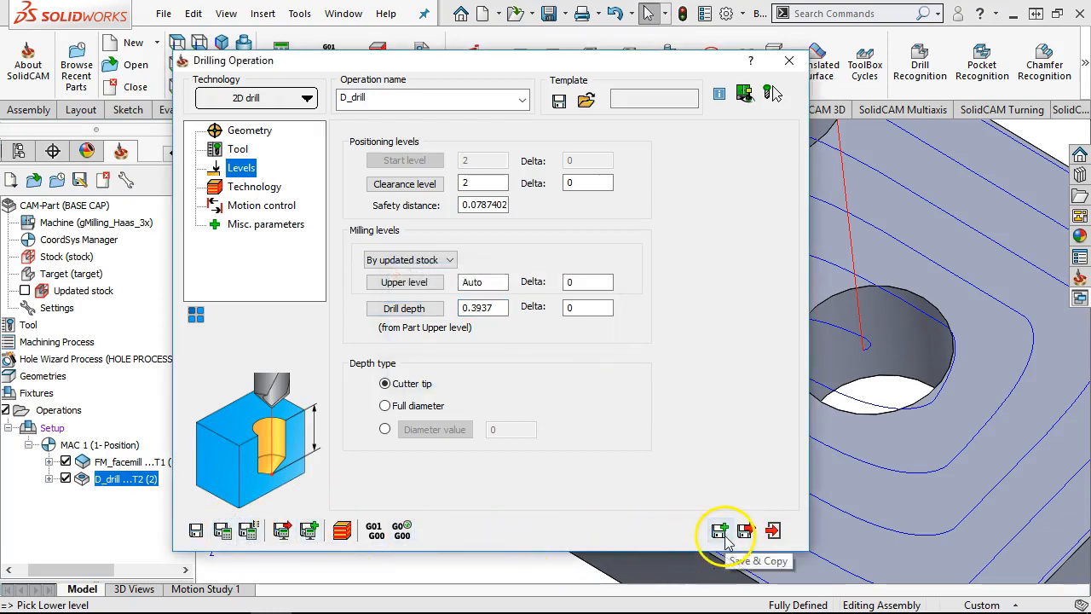
{"action": "left_click", "coordinate": [744, 530]}
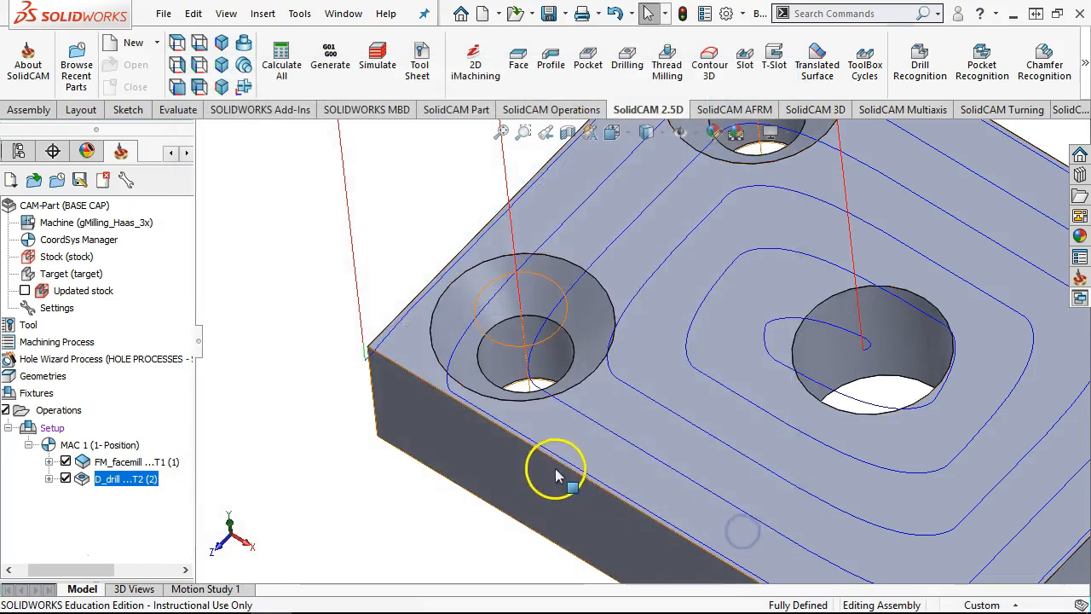
Generate the G-code for the face milling and drilling operations
{"action": "scroll", "coordinate": [558, 473], "scroll_direction": "up", "scroll_amount": 5}
{"action": "middle_click_drag", "start_coordinate": [568, 452], "coordinate": [565, 397]}
{"action": "scroll", "coordinate": [641, 343], "scroll_direction": "up", "scroll_amount": 4}
{"action": "middle_click_drag", "start_coordinate": [730, 282], "coordinate": [708, 303]}
{"action": "scroll", "coordinate": [705, 291], "scroll_direction": "down", "scroll_amount": 4}
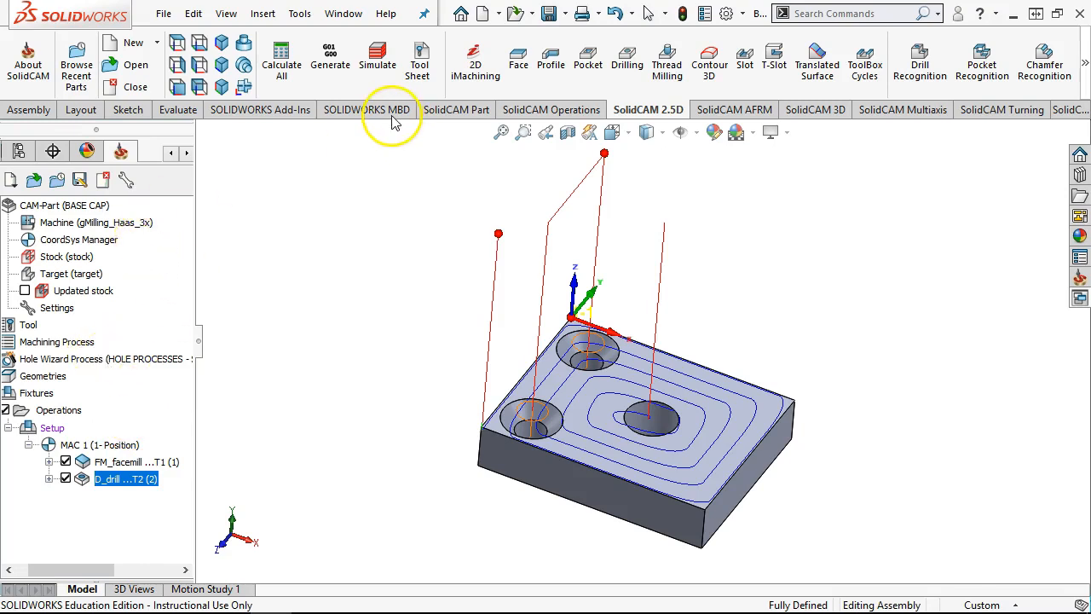
{"action": "left_click", "coordinate": [331, 52]}
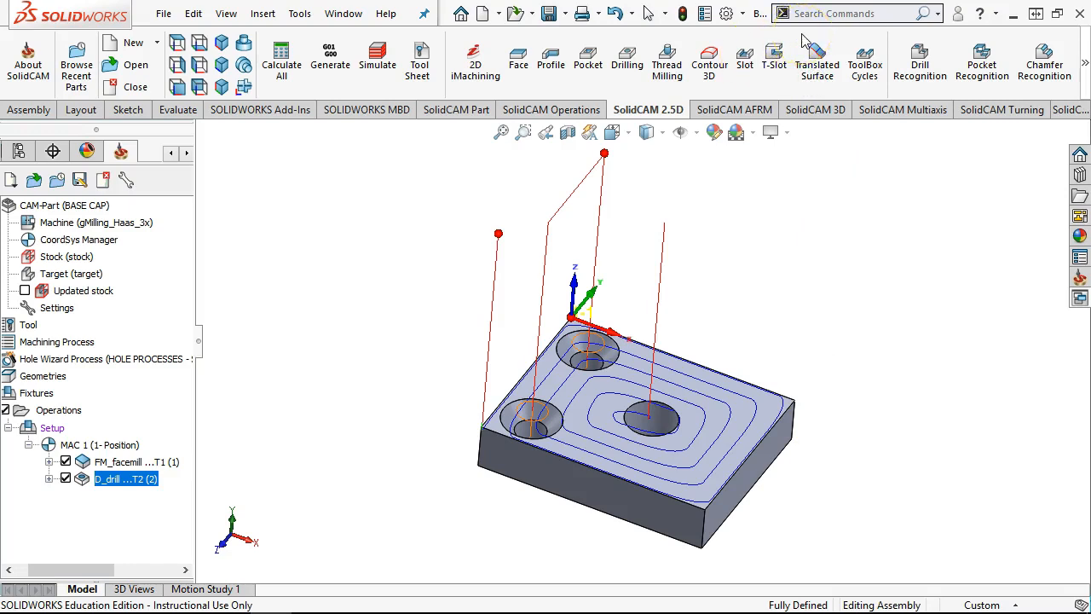
{"action": "left_click", "coordinate": [655, 198]}
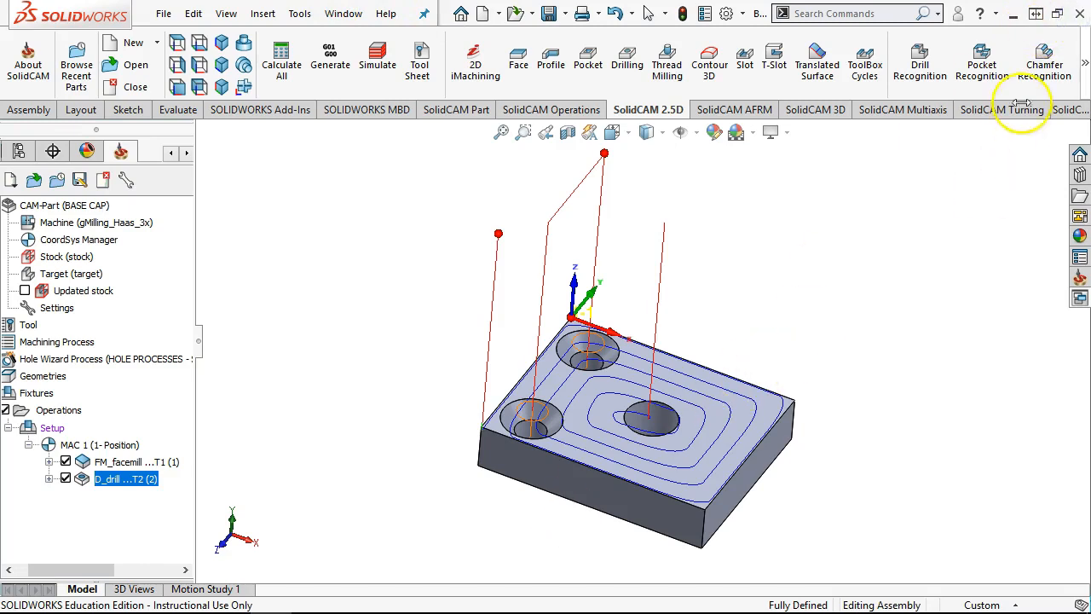
{"action": "left_click", "coordinate": [1004, 46]}
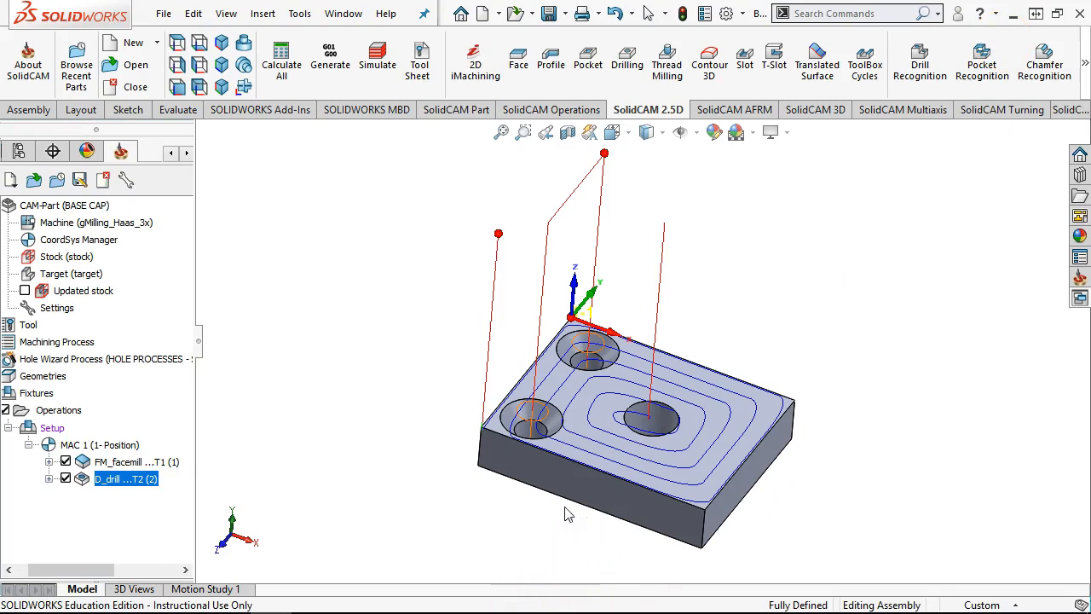
{"action": "left_click", "coordinate": [128, 176]}
{"action": "left_click", "coordinate": [590, 493]}
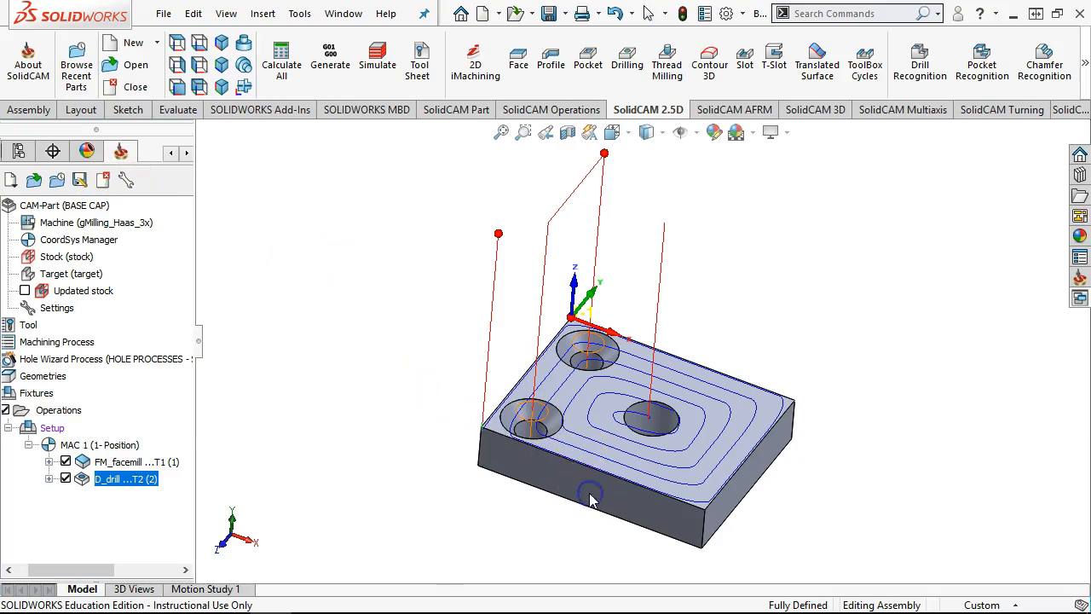